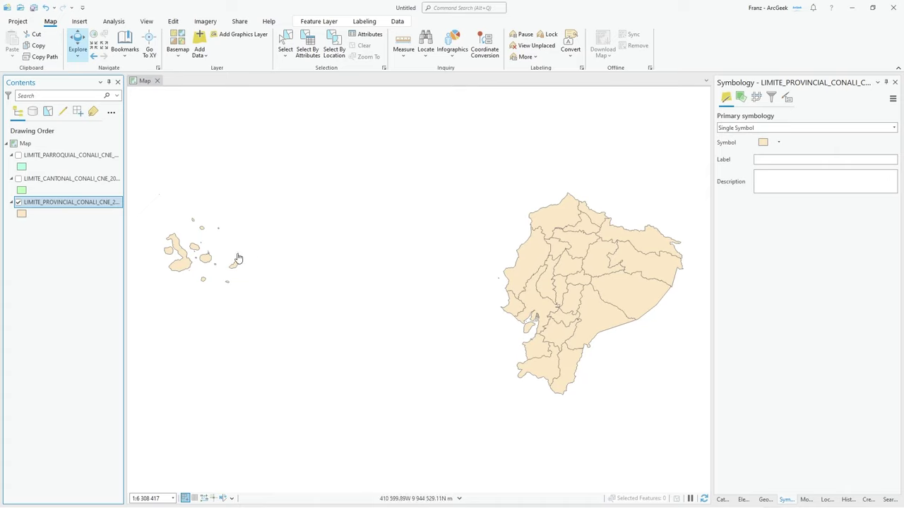
Step: Open the attribute tables of the cantonal, parroquial and provincial boundary layers to examine their fields
{"action": "right_click", "coordinate": [66, 181]}
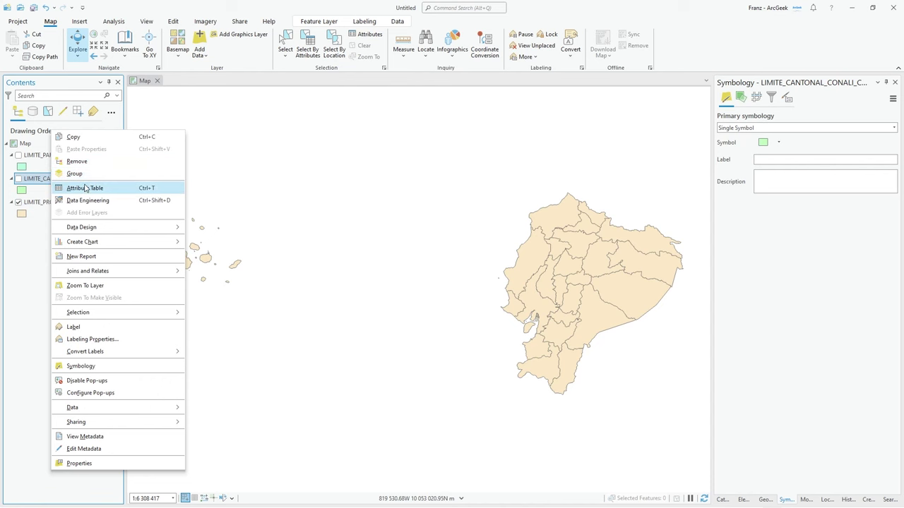
{"action": "left_click", "coordinate": [85, 186]}
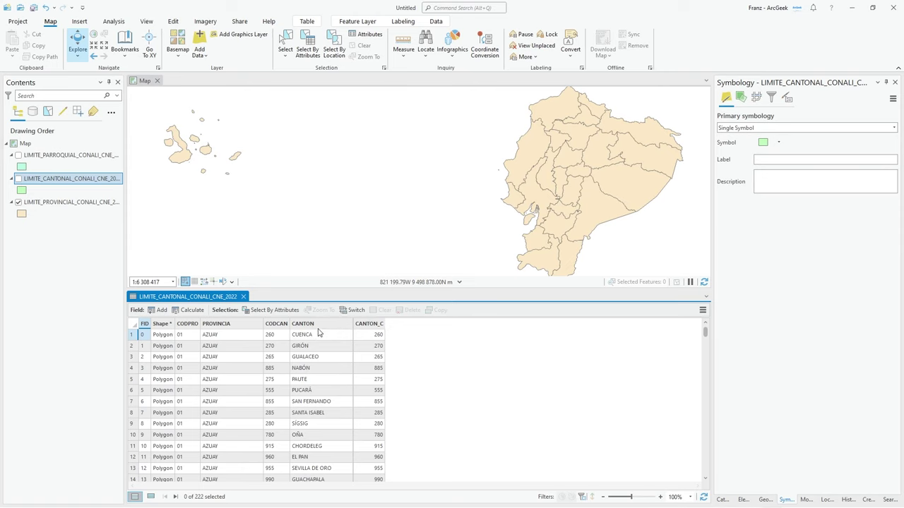
{"action": "left_click", "coordinate": [71, 155]}
{"action": "right_click", "coordinate": [79, 154]}
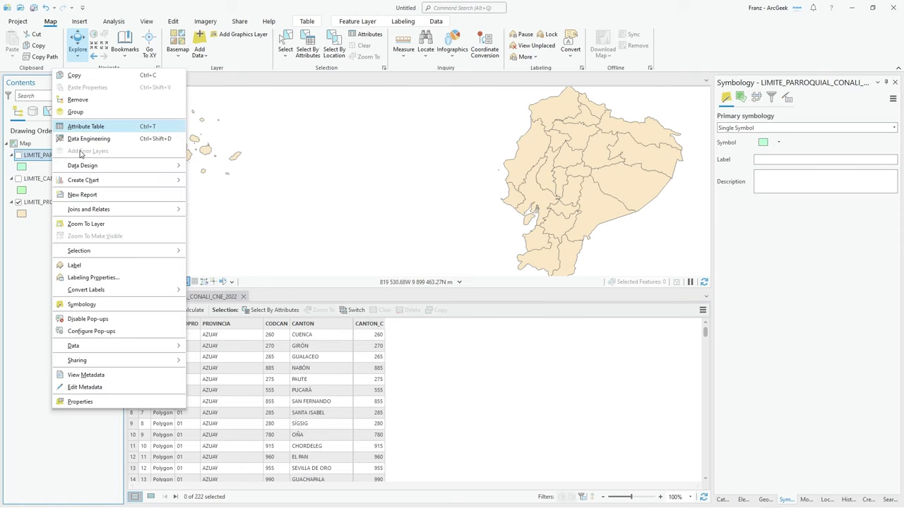
{"action": "left_click", "coordinate": [85, 127]}
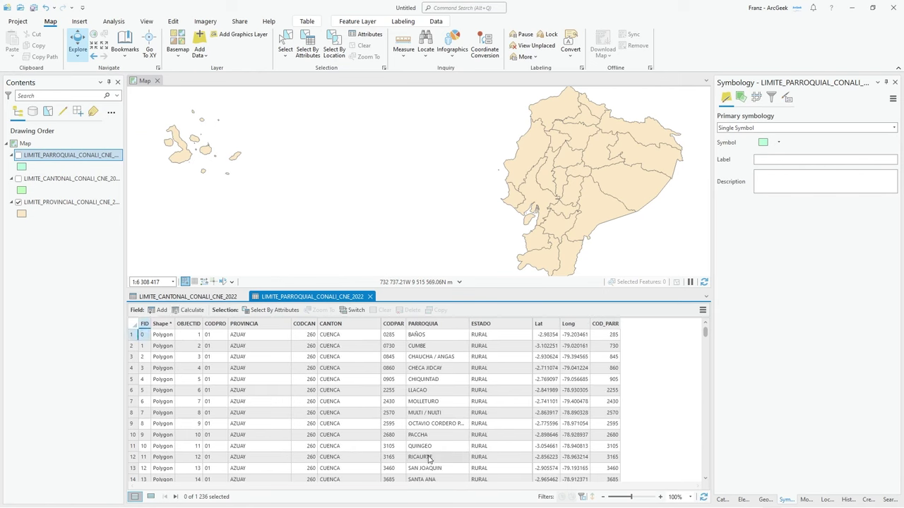
{"action": "left_click", "coordinate": [74, 203]}
{"action": "right_click", "coordinate": [76, 203]}
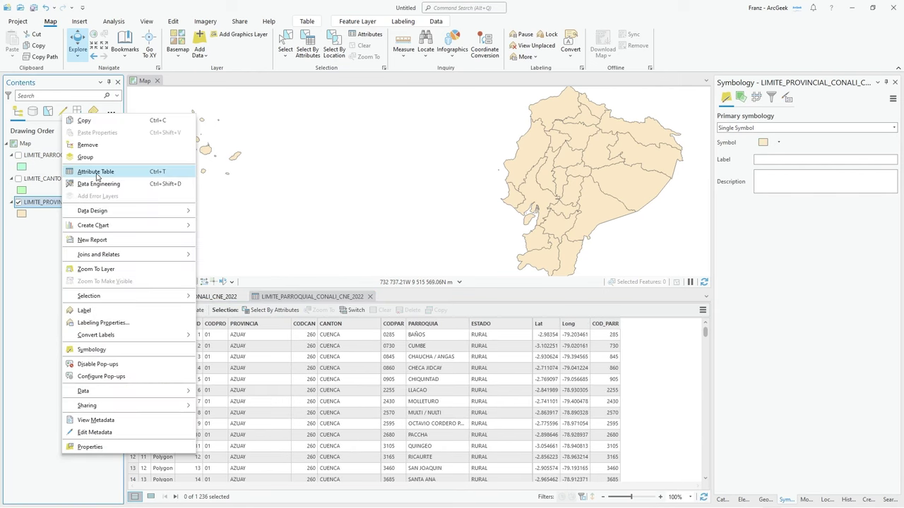
{"action": "left_click", "coordinate": [97, 178]}
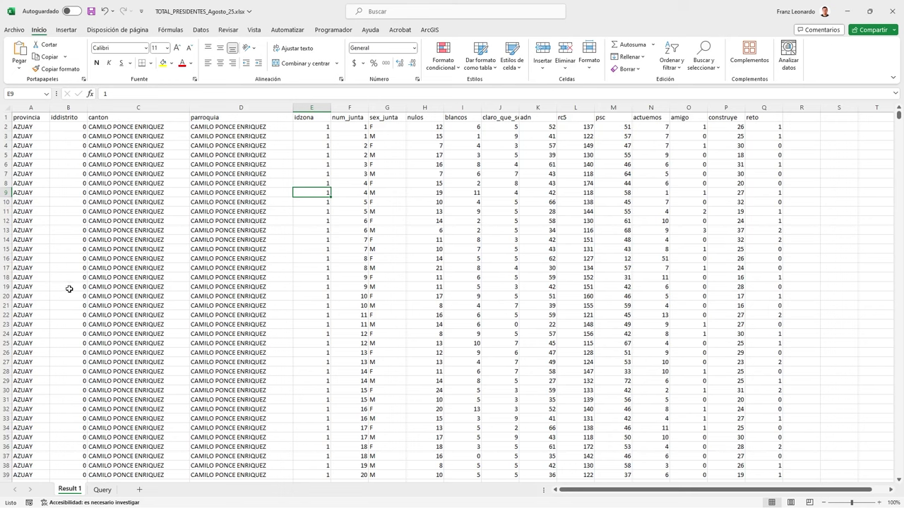
Step: Examine the provincia, canton and parroquia columns in TOTAL_PRESIDENTES_Agosto_25.xlsx
{"action": "key", "text": "ctrl+Home"}
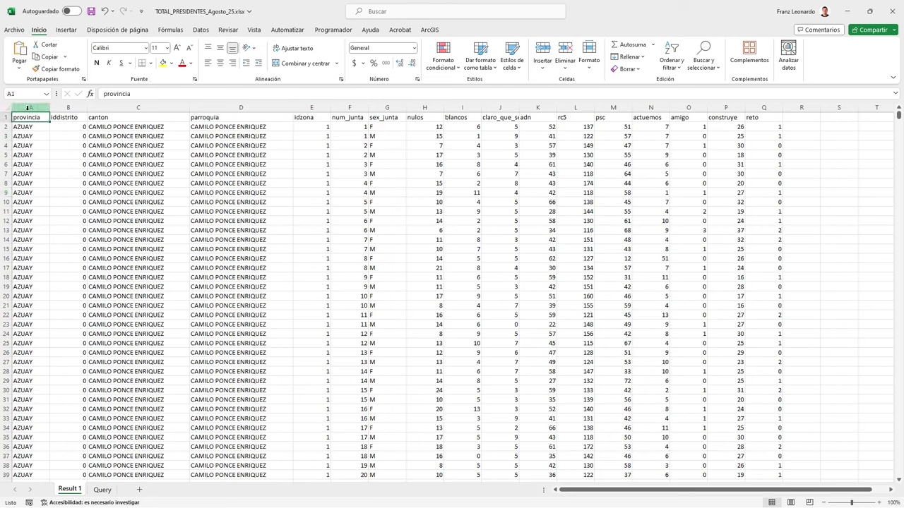
{"action": "left_click", "coordinate": [35, 107]}
{"action": "left_click", "coordinate": [133, 107]}
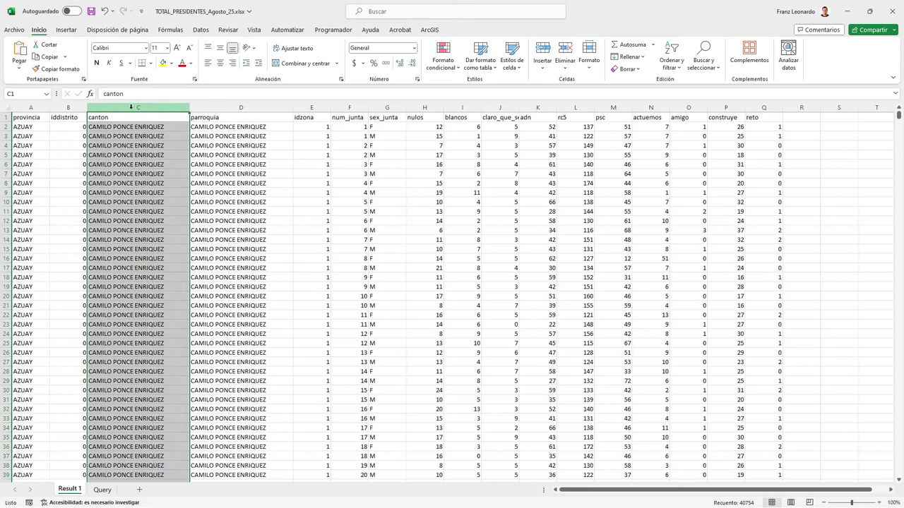
{"action": "left_click", "coordinate": [234, 107]}
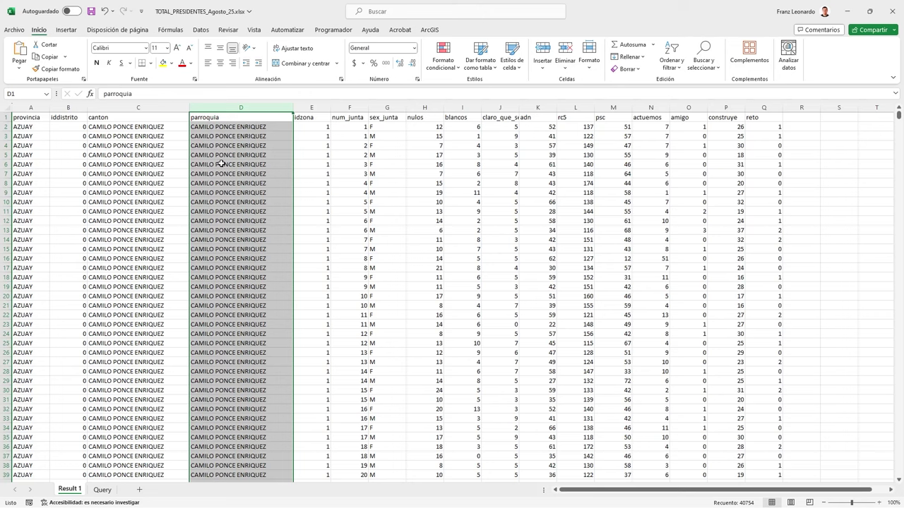
Step: Switch to Spyder and view the summary.py and resultados.py scripts
{"action": "key", "text": "alt+Tab"}
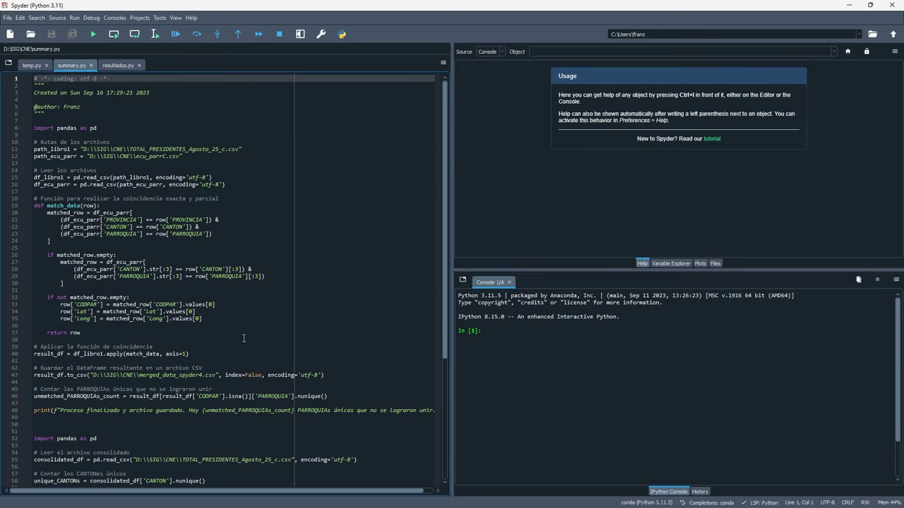
{"action": "key", "text": "ctrl+Tab"}
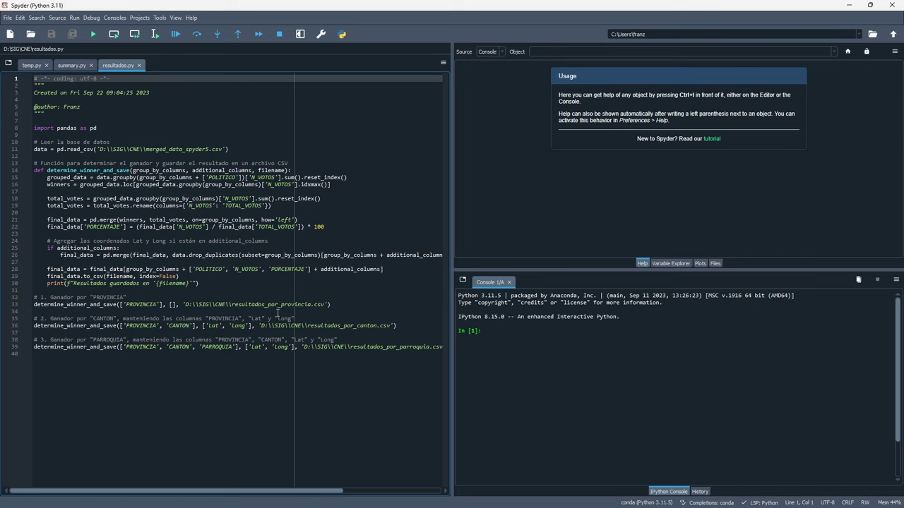
Step: Return to Excel to examine the party columns from claro_que_se_puede to reto, and the votos column in merged_data_spyder.csv
{"action": "key", "text": "alt+Tab"}
{"action": "left_click", "coordinate": [763, 107], "text": "shift"}
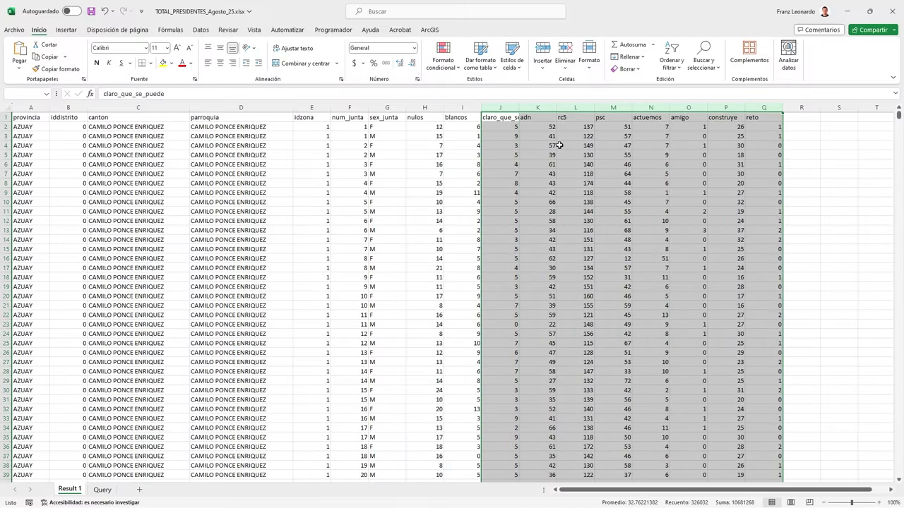
{"action": "key", "text": "alt+Tab"}
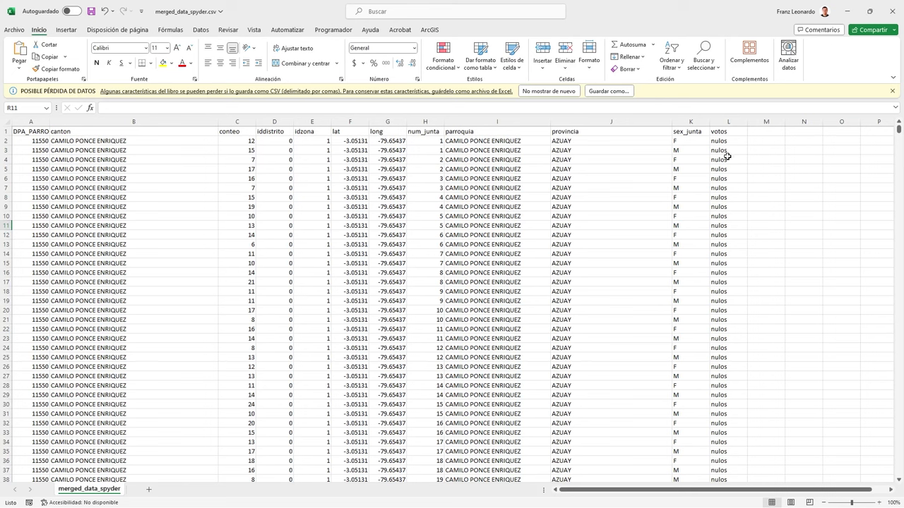
{"action": "left_click", "coordinate": [722, 132]}
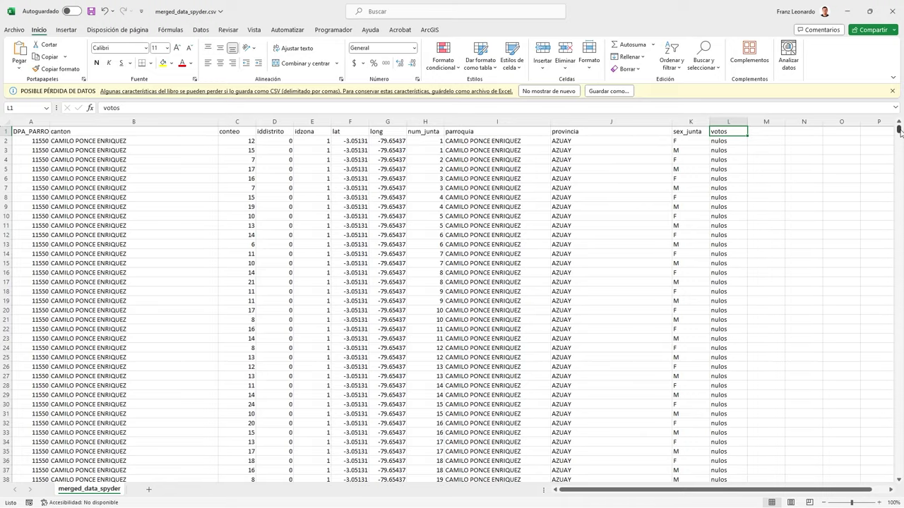
{"action": "mouse_move", "coordinate": [900, 133]}
{"action": "left_mouse_down"}
{"action": "mouse_move", "coordinate": [899, 455]}
{"action": "mouse_move", "coordinate": [899, 130]}
{"action": "left_mouse_up"}
Step: Switch to ArcGIS Online in the browser and look through the items in Mi contenido
{"action": "key", "text": "alt+Tab"}
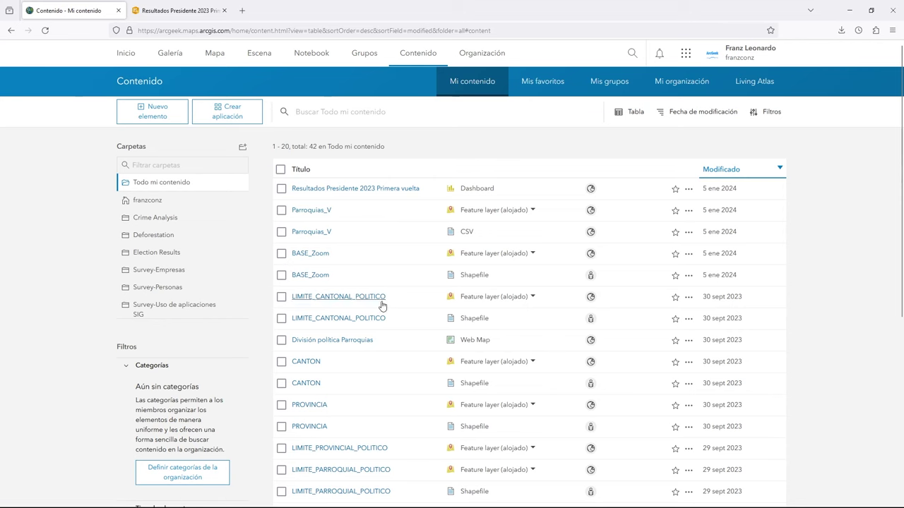
{"action": "scroll", "coordinate": [325, 318], "scroll_direction": "down", "scroll_amount": 2}
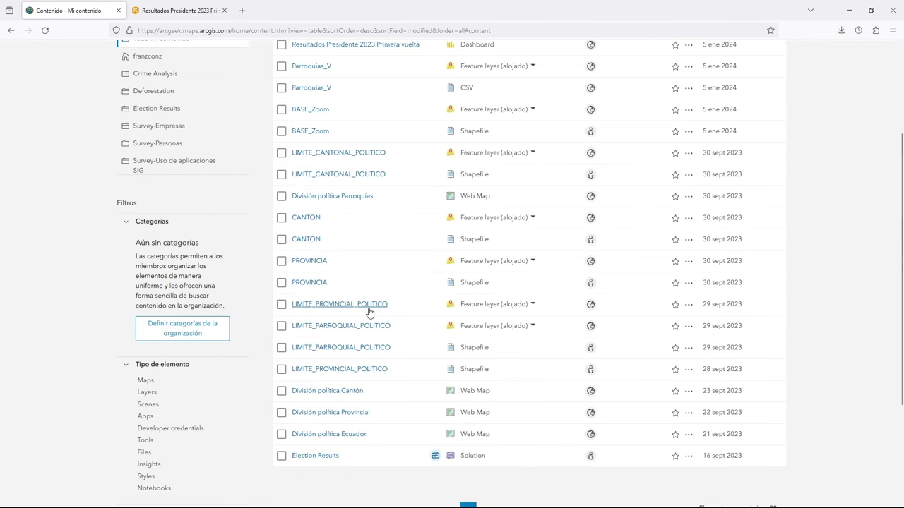
{"action": "scroll", "coordinate": [384, 339], "scroll_direction": "up", "scroll_amount": 2}
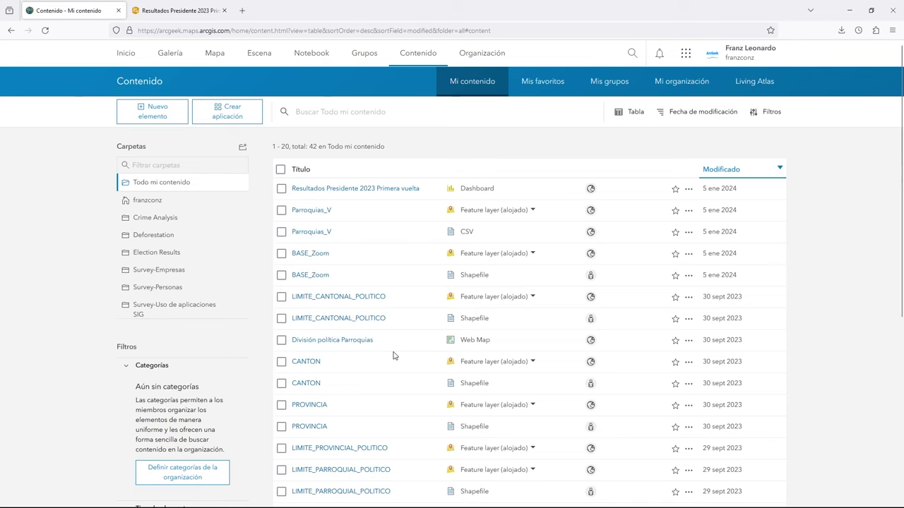
Step: Start a new content item from merged_data_spyder.csv in the PRESIDENTE folder, then cancel without adding it
{"action": "left_click", "coordinate": [151, 117]}
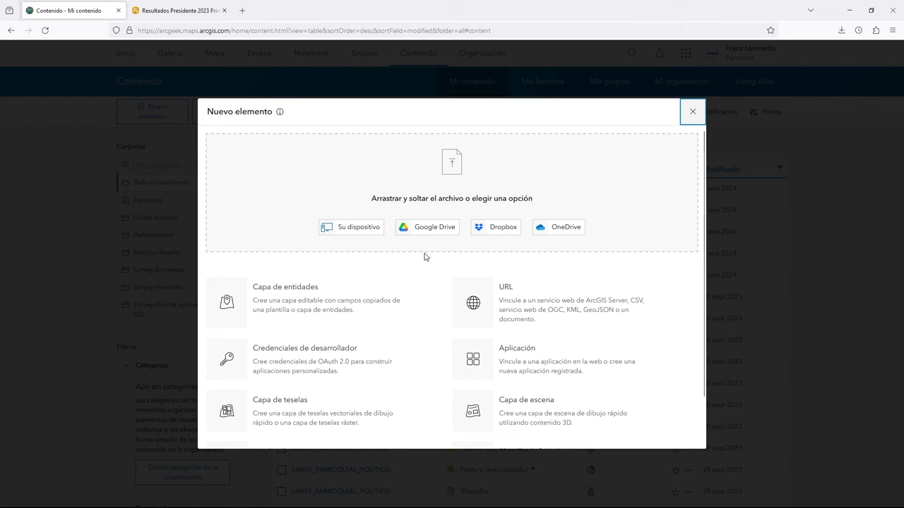
{"action": "key", "text": "alt+Tab"}
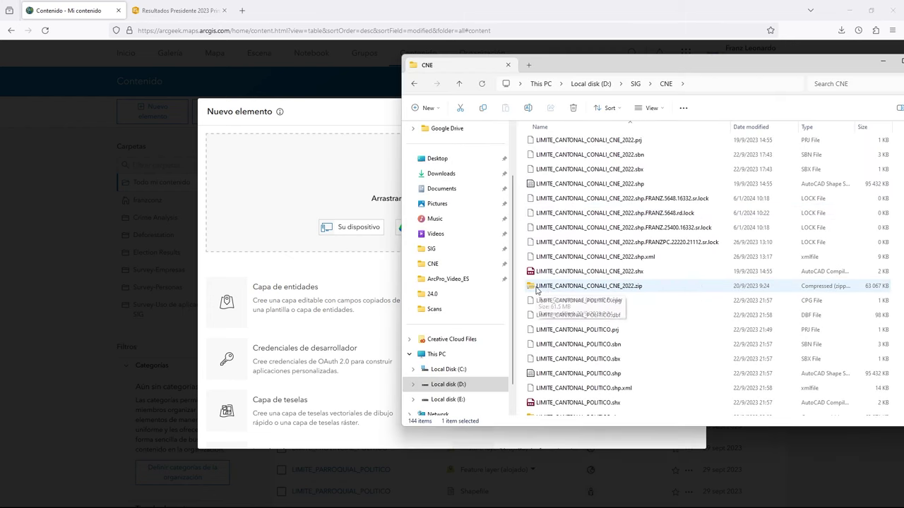
{"action": "left_click", "coordinate": [544, 288]}
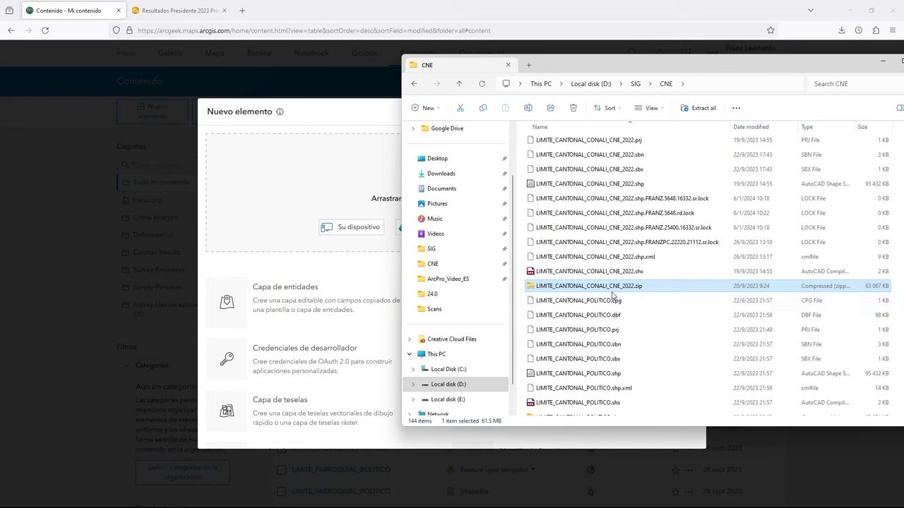
{"action": "scroll", "coordinate": [601, 353], "scroll_direction": "down", "scroll_amount": 8}
{"action": "left_click", "coordinate": [595, 277]}
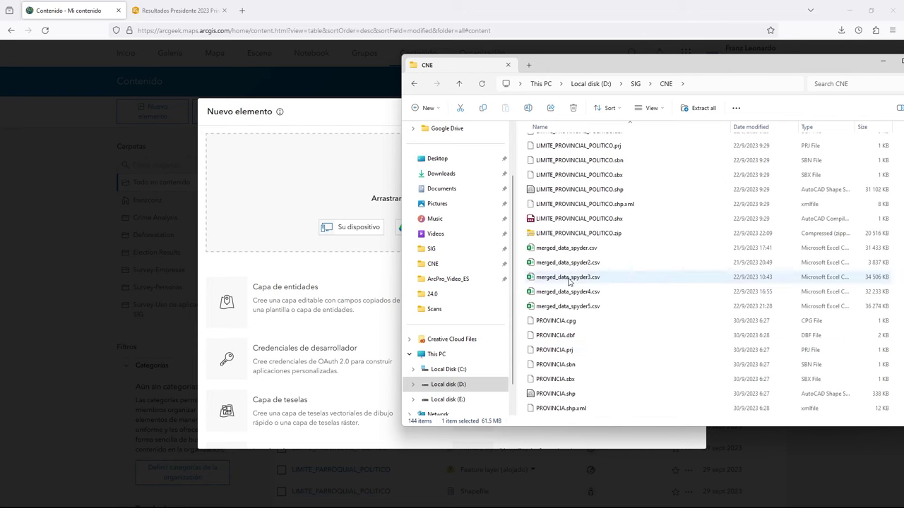
{"action": "left_click", "coordinate": [554, 267]}
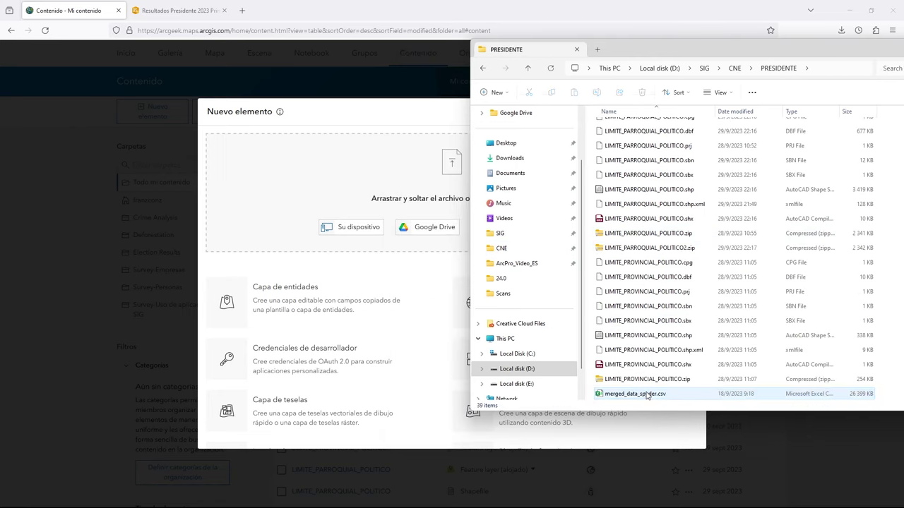
{"action": "left_click", "coordinate": [664, 395]}
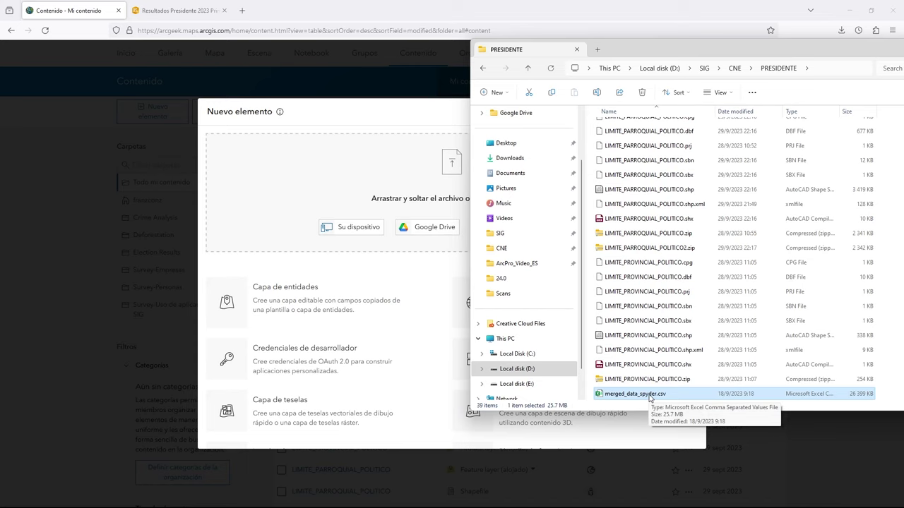
{"action": "left_click_drag", "start_coordinate": [650, 397], "coordinate": [262, 200]}
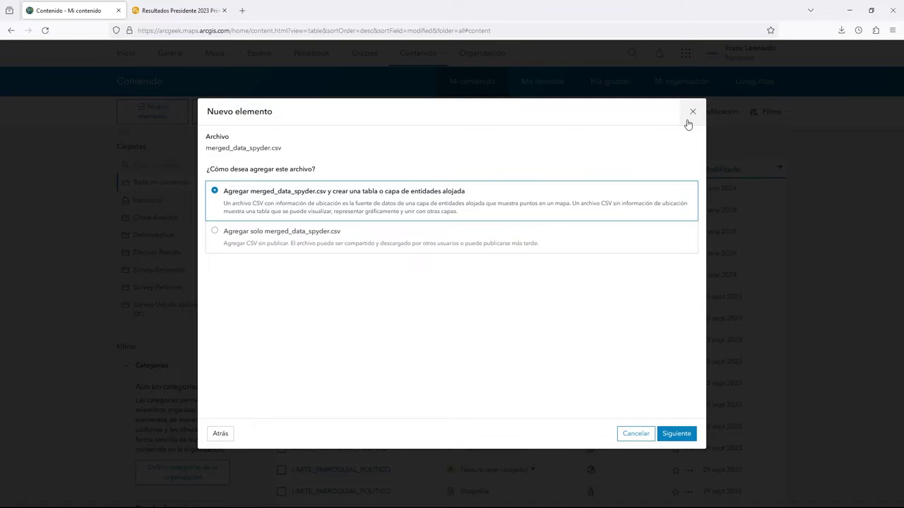
{"action": "left_click", "coordinate": [692, 114]}
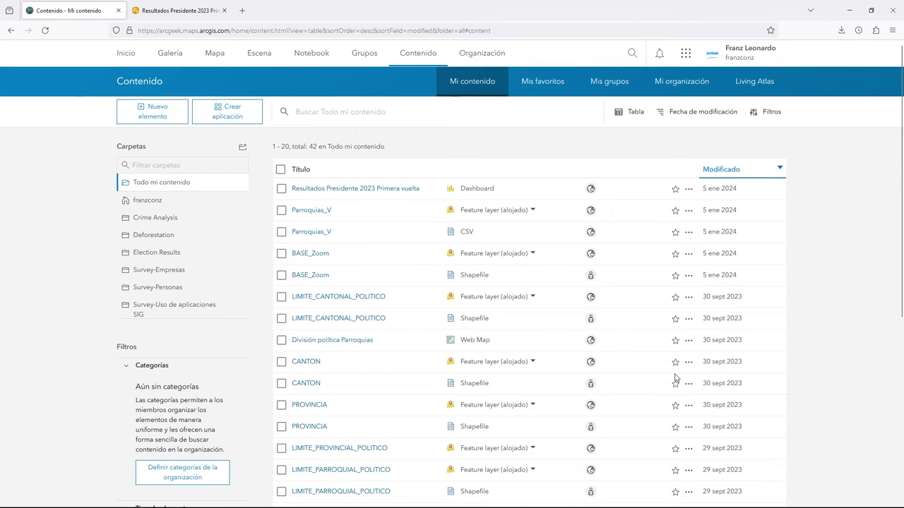
Step: Open the LIMITE_PROVINCIAL_POLITICO feature layer from the content list in Map Viewer
{"action": "scroll", "coordinate": [675, 379], "scroll_direction": "down", "scroll_amount": 1}
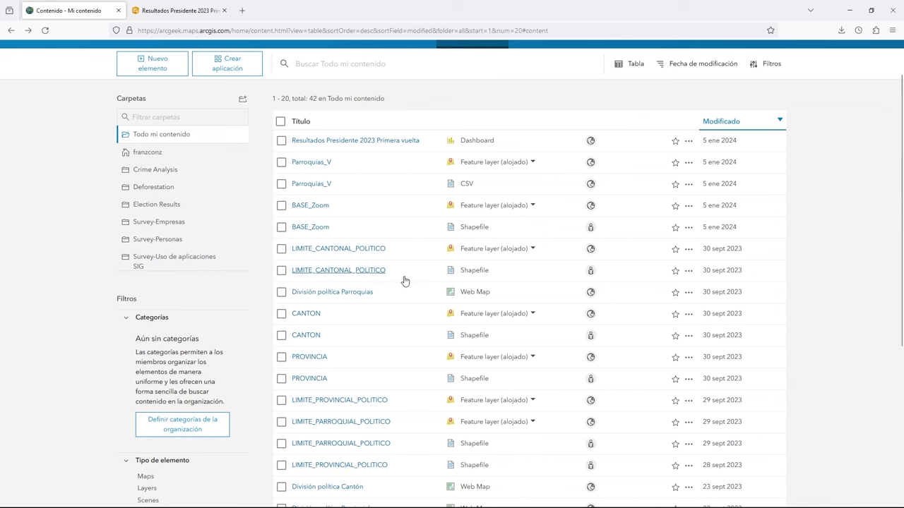
{"action": "scroll", "coordinate": [403, 280], "scroll_direction": "down", "scroll_amount": 2}
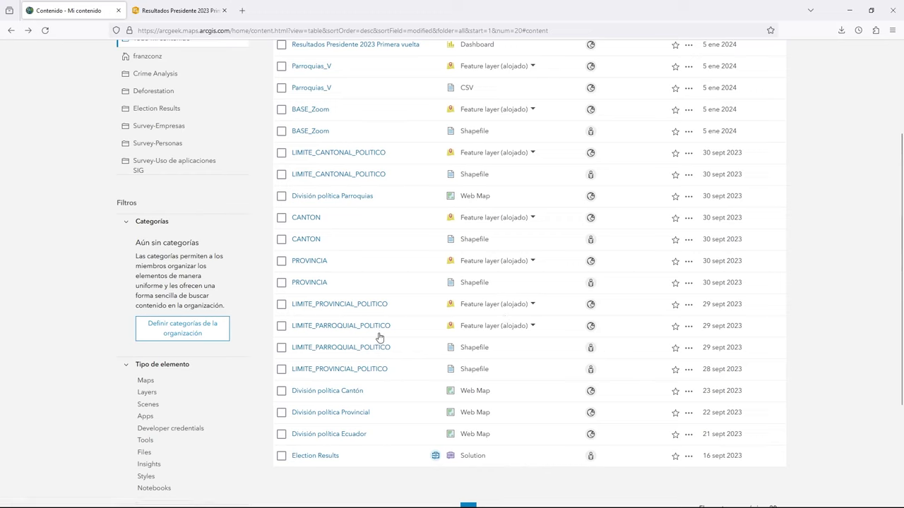
{"action": "left_click", "coordinate": [336, 309]}
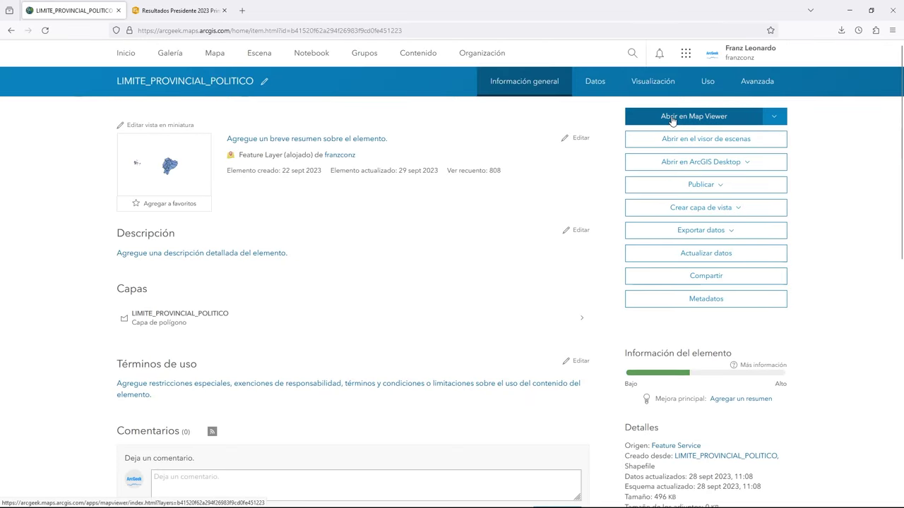
{"action": "left_click", "coordinate": [675, 118]}
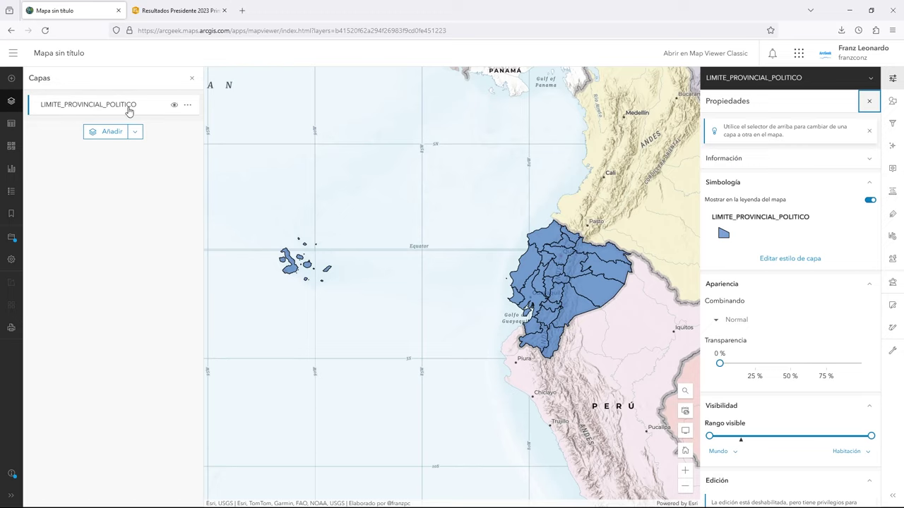
Step: Add the LIMITE_CANTONAL_POLITICO and LIMITE_PARROQUIAL_POLITICO feature layers to the map and return to the layer list
{"action": "left_click", "coordinate": [111, 134]}
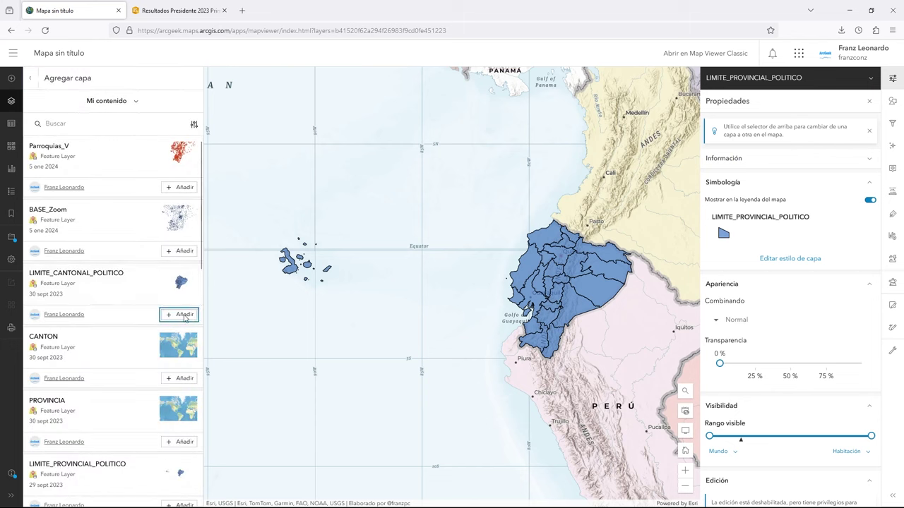
{"action": "left_click", "coordinate": [177, 315]}
{"action": "scroll", "coordinate": [62, 266], "scroll_direction": "down", "scroll_amount": 4}
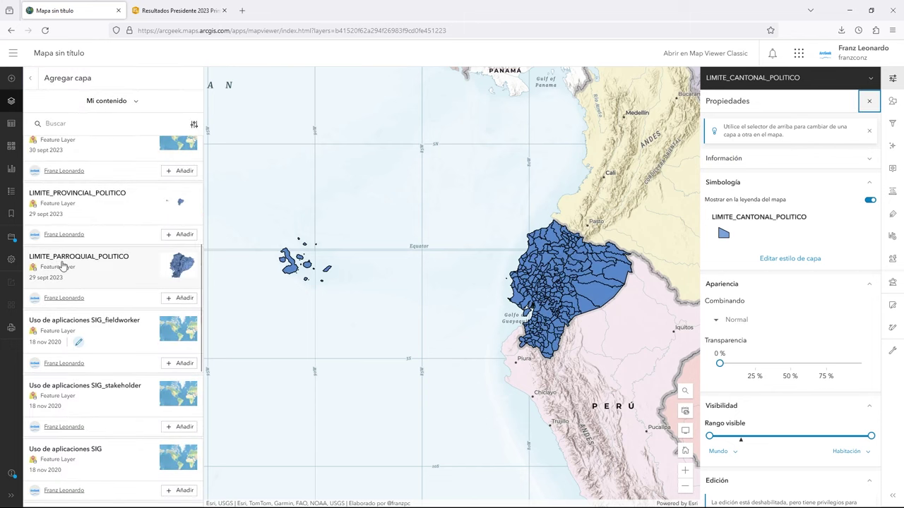
{"action": "left_click", "coordinate": [178, 299]}
{"action": "left_click", "coordinate": [30, 78]}
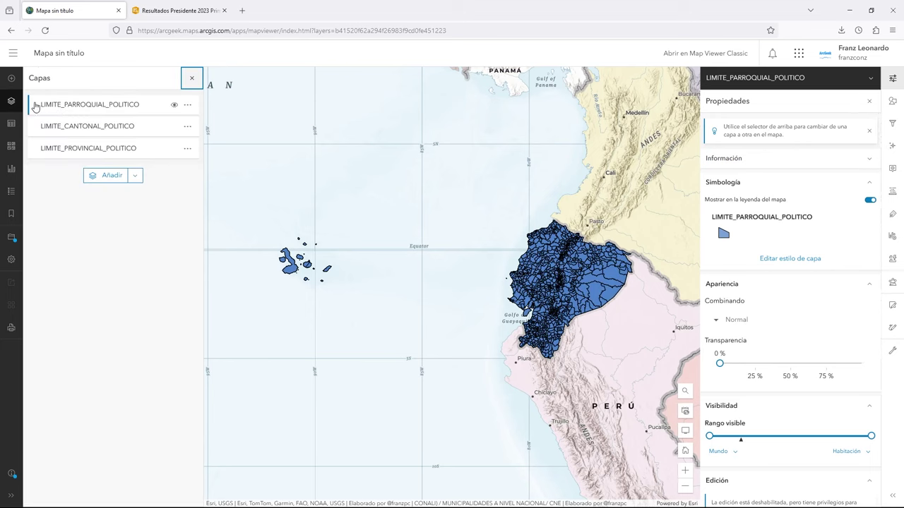
Step: Reorder the layers as provincial above cantonal above parroquial, and select the provincial layer
{"action": "left_click_drag", "start_coordinate": [34, 106], "coordinate": [38, 161]}
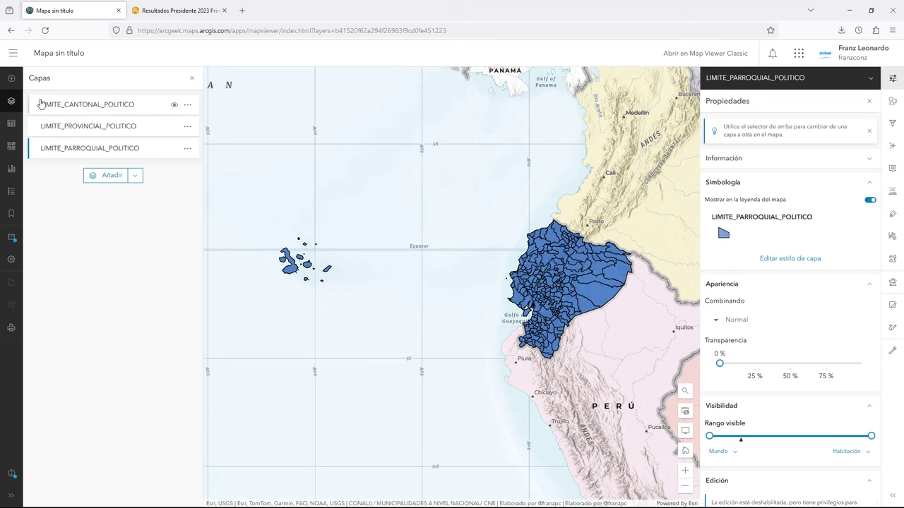
{"action": "left_click_drag", "start_coordinate": [40, 104], "coordinate": [80, 140]}
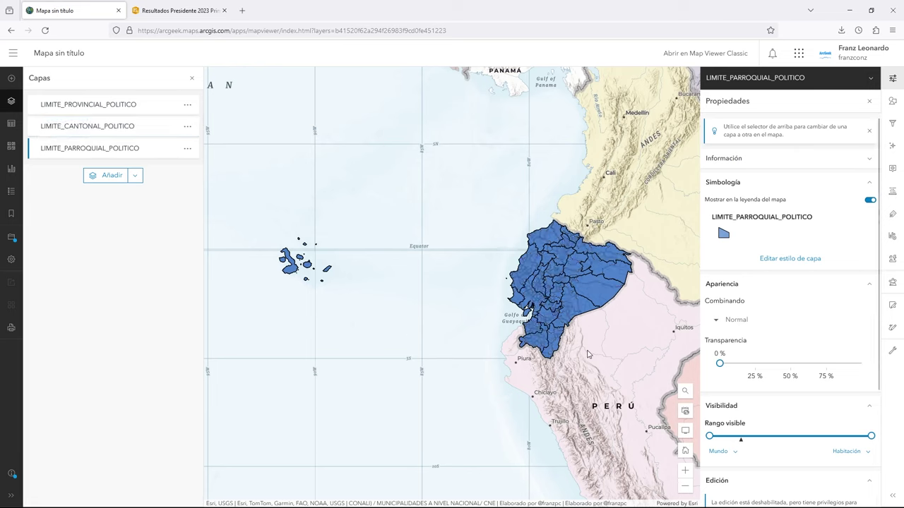
{"action": "left_click", "coordinate": [63, 106]}
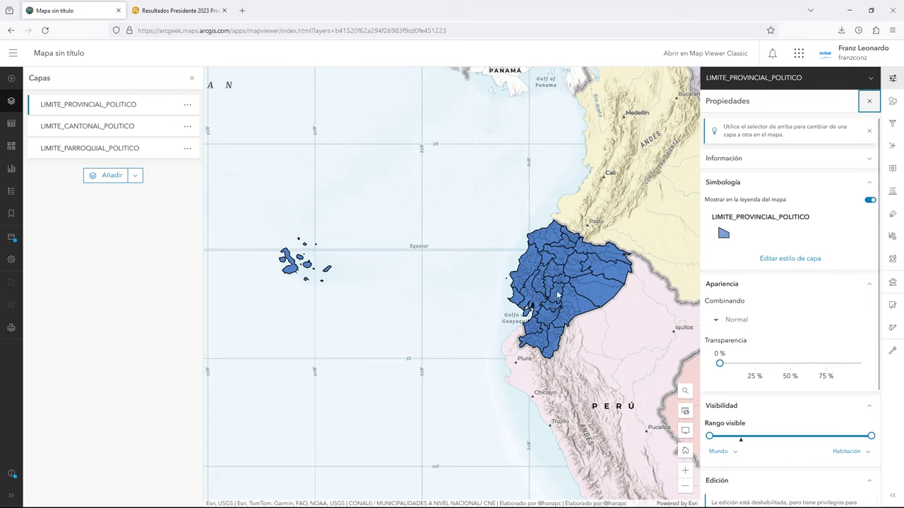
Step: Limit the provincial layer's visible range to Mundo–País and the cantonal layer's range to País–Área metropolitana
{"action": "left_click_drag", "start_coordinate": [871, 436], "coordinate": [773, 439]}
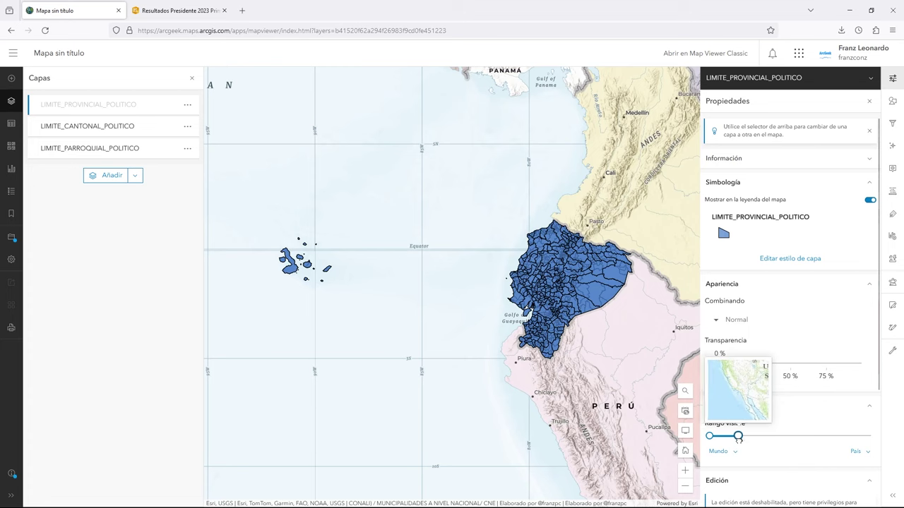
{"action": "left_click_drag", "start_coordinate": [735, 438], "coordinate": [740, 437]}
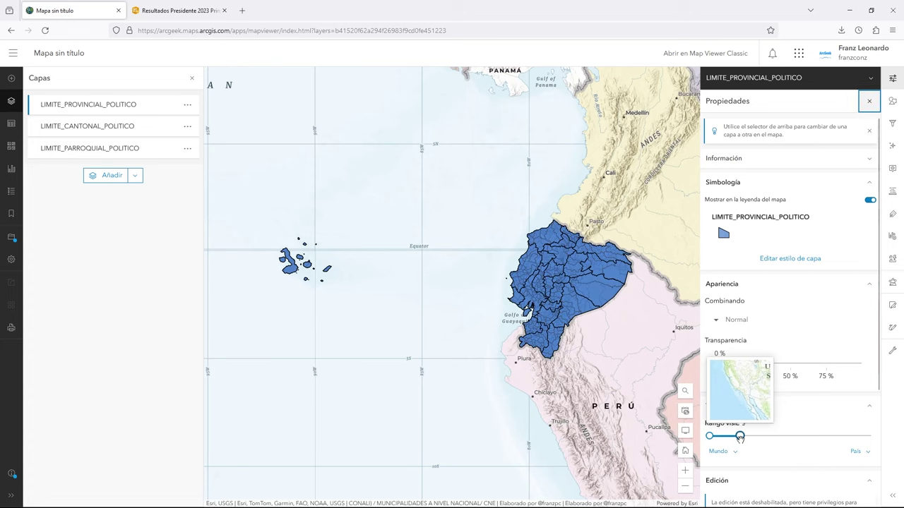
{"action": "left_click", "coordinate": [80, 127]}
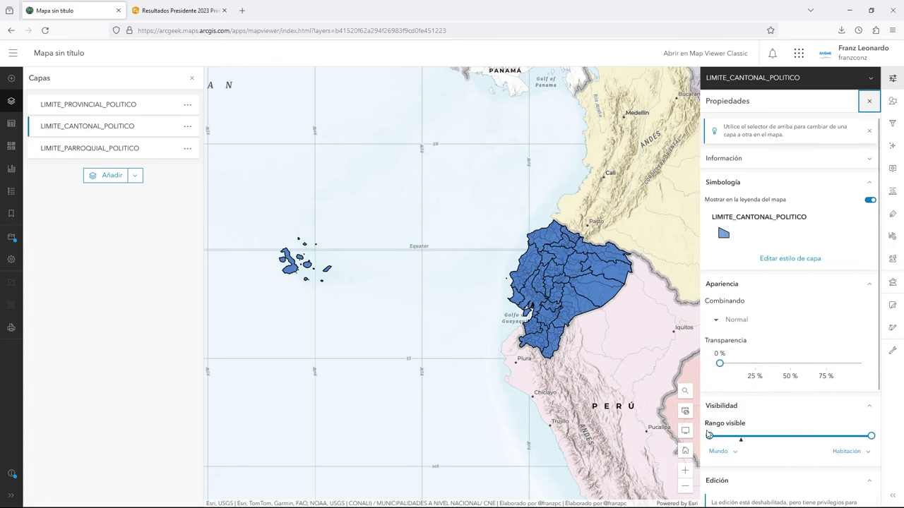
{"action": "left_click_drag", "start_coordinate": [710, 436], "coordinate": [740, 437]}
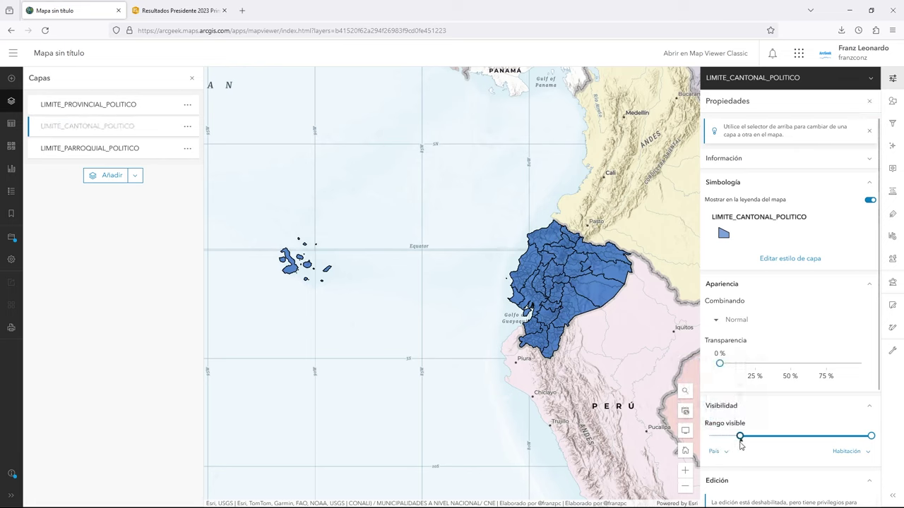
{"action": "left_click_drag", "start_coordinate": [871, 436], "coordinate": [771, 436]}
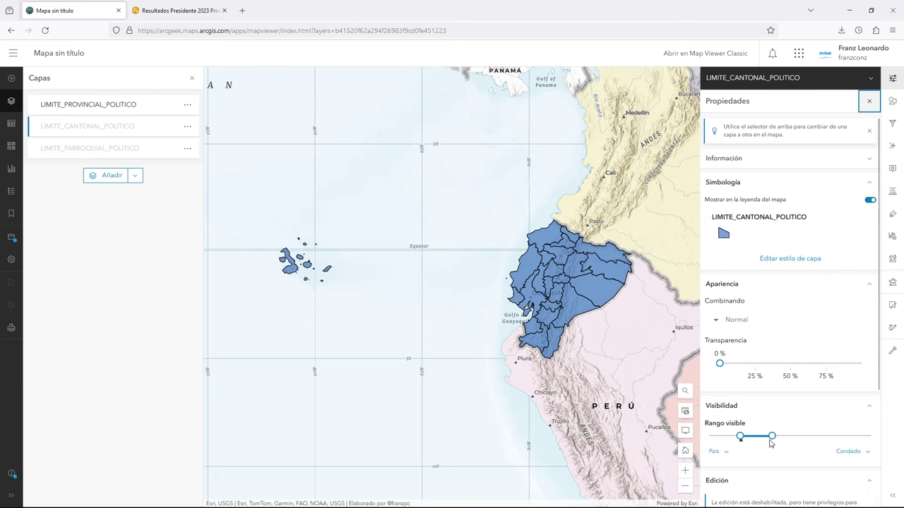
{"action": "scroll", "coordinate": [597, 361], "scroll_direction": "up", "scroll_amount": 5}
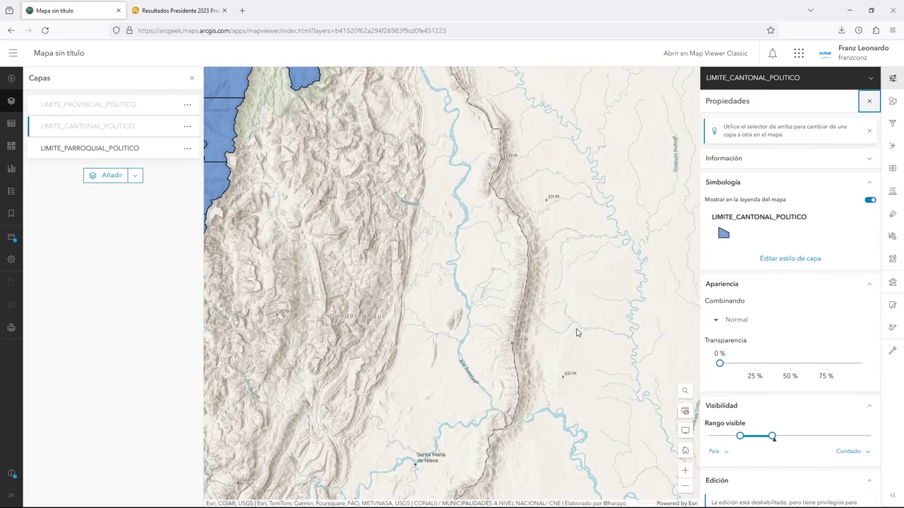
{"action": "left_click", "coordinate": [772, 436]}
{"action": "left_click_drag", "start_coordinate": [772, 436], "coordinate": [774, 436]}
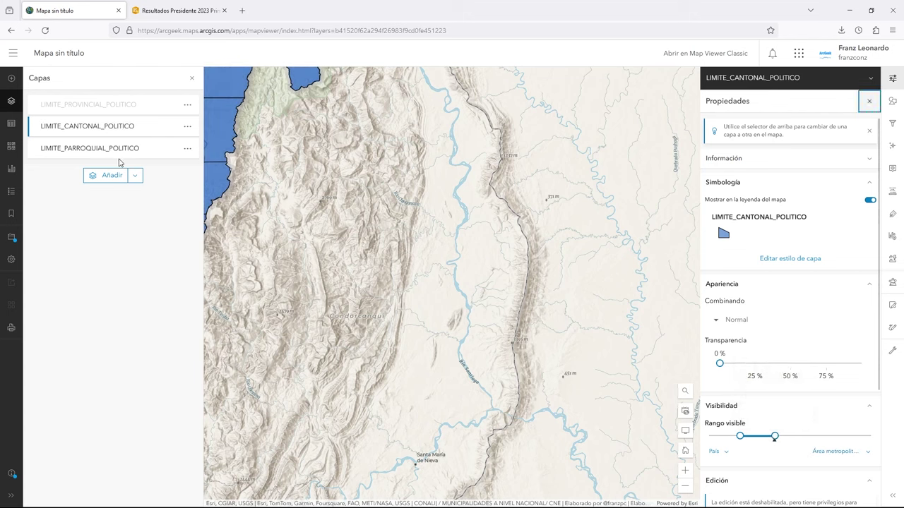
Step: Set the LIMITE_PARROQUIAL_POLITICO layer's visible range from Condado to Habitación
{"action": "left_click", "coordinate": [77, 148]}
{"action": "mouse_move", "coordinate": [722, 440]}
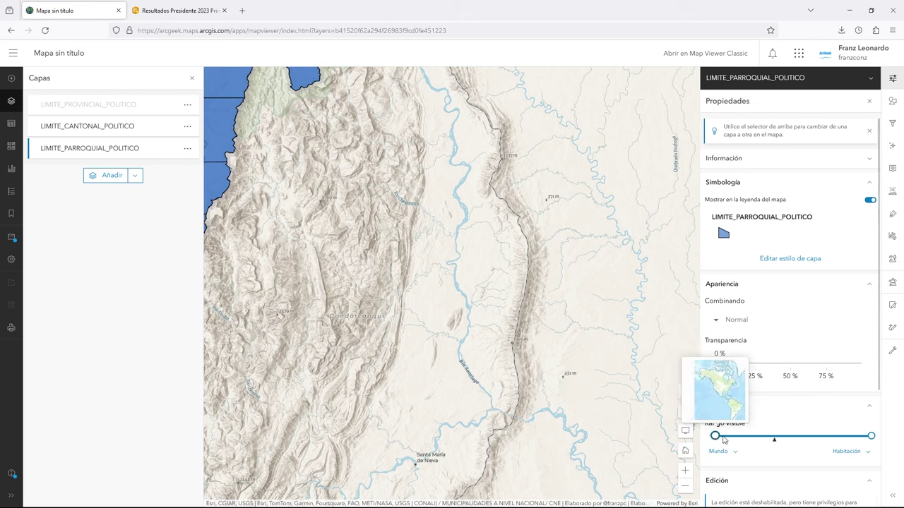
{"action": "left_click_drag", "start_coordinate": [715, 437], "coordinate": [774, 436]}
Step: Examine the map at several scales to check which boundary layer displays at each zoom level
{"action": "scroll", "coordinate": [478, 286], "scroll_direction": "down", "scroll_amount": 5}
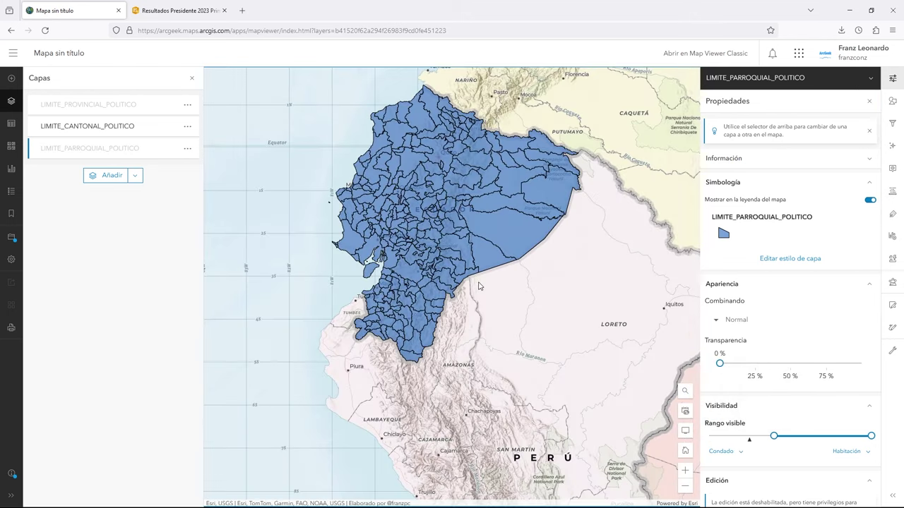
{"action": "scroll", "coordinate": [428, 240], "scroll_direction": "down", "scroll_amount": 4}
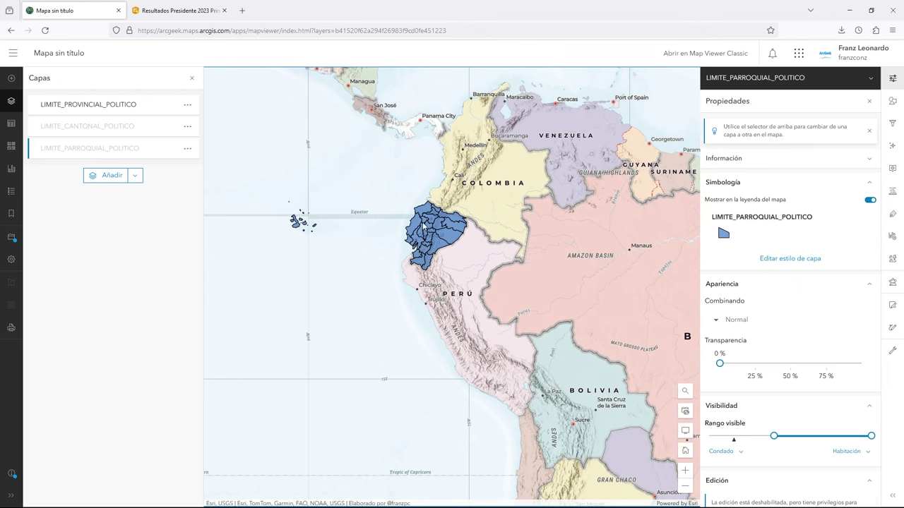
{"action": "scroll", "coordinate": [436, 240], "scroll_direction": "up", "scroll_amount": 5}
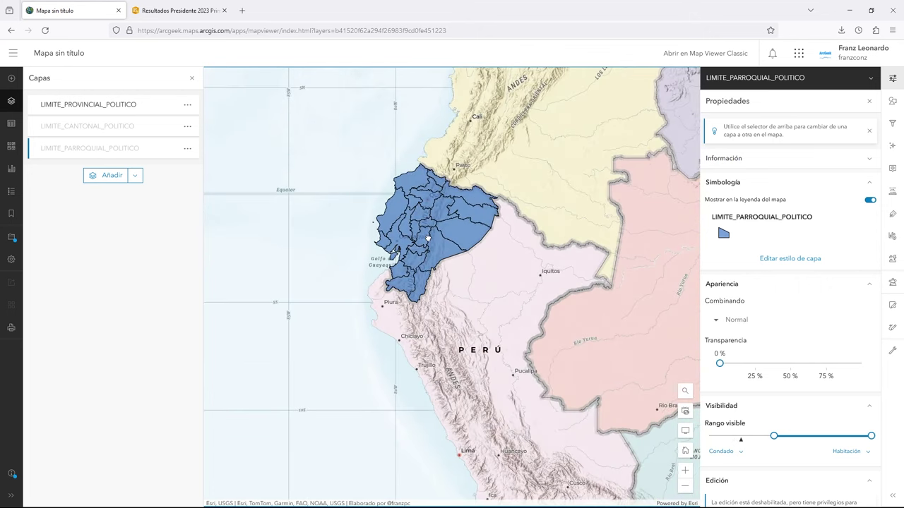
{"action": "scroll", "coordinate": [432, 239], "scroll_direction": "up", "scroll_amount": 3}
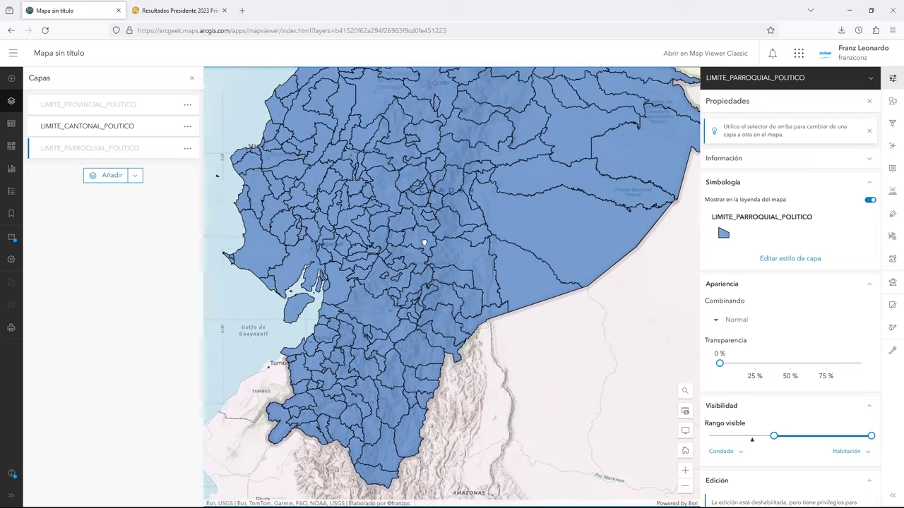
{"action": "scroll", "coordinate": [463, 253], "scroll_direction": "up", "scroll_amount": 4}
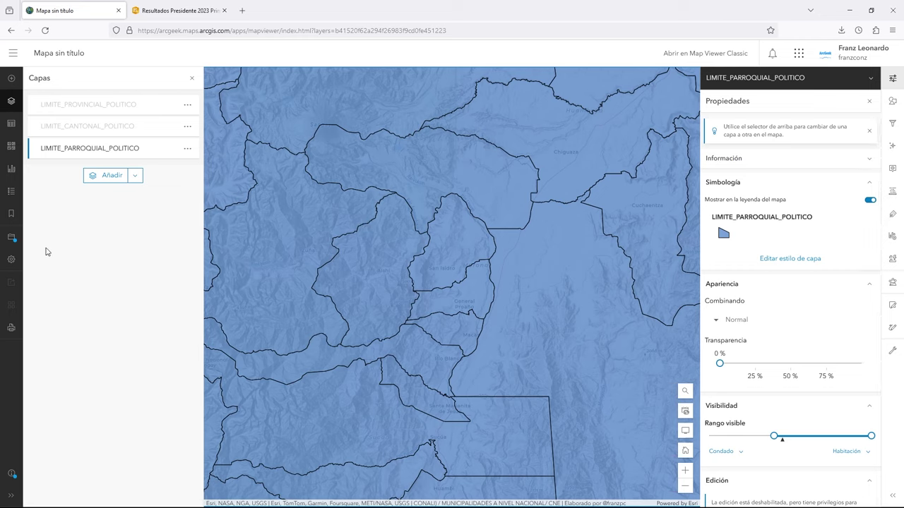
{"action": "left_click", "coordinate": [11, 240]}
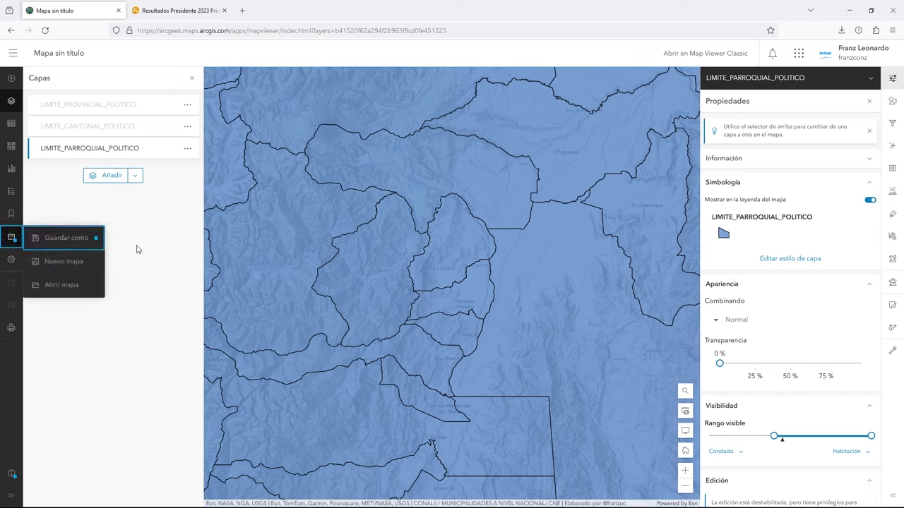
{"action": "left_click", "coordinate": [163, 252]}
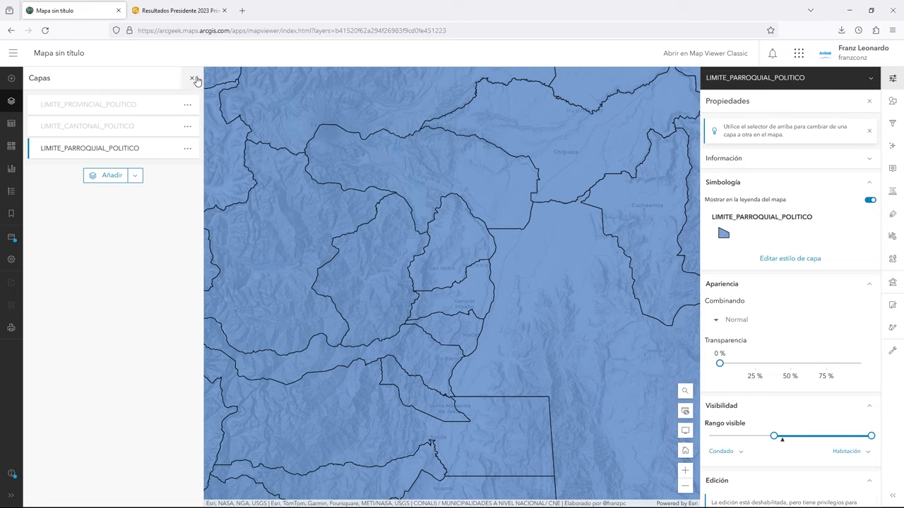
{"action": "scroll", "coordinate": [347, 283], "scroll_direction": "down", "scroll_amount": 3}
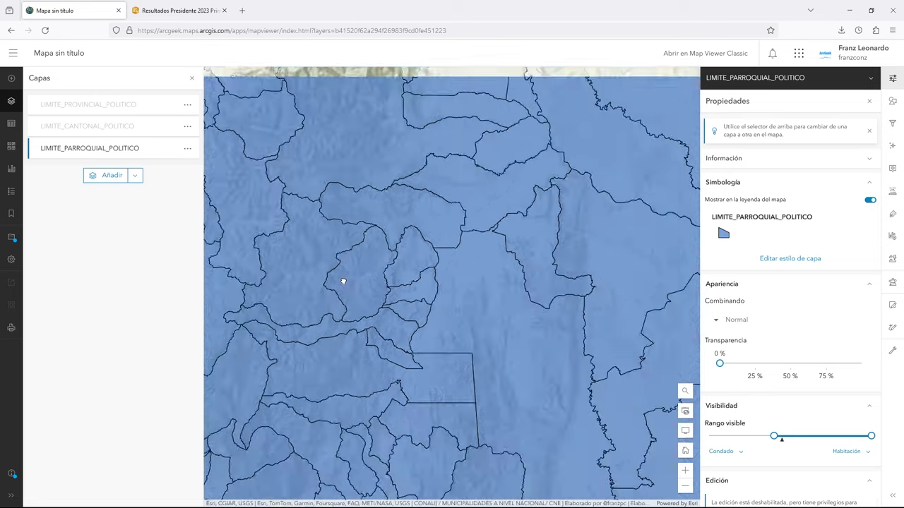
{"action": "scroll", "coordinate": [323, 279], "scroll_direction": "down", "scroll_amount": 5}
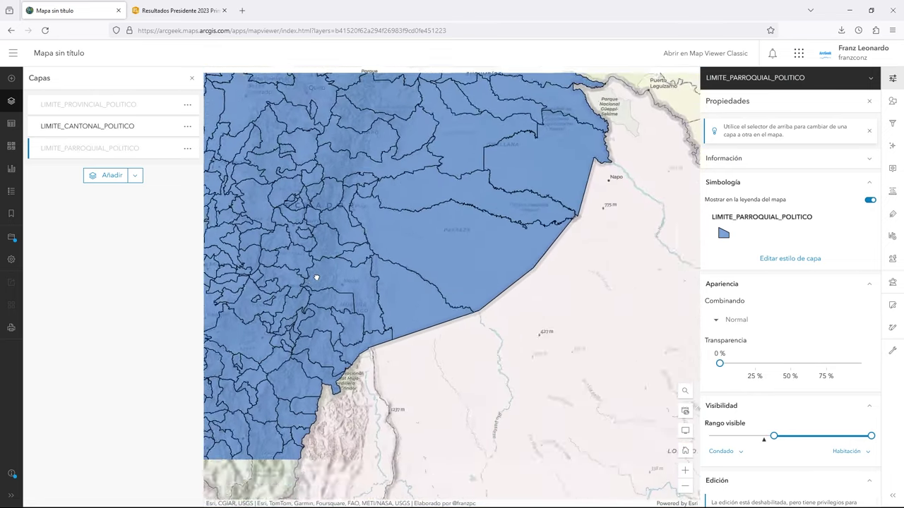
{"action": "left_click_drag", "start_coordinate": [286, 271], "coordinate": [353, 275]}
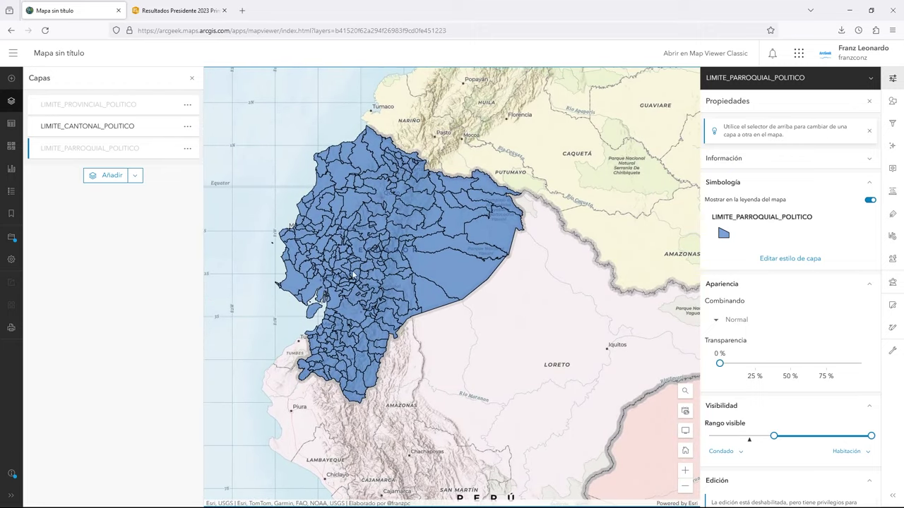
Step: Leave the map without saving it and go to the content page
{"action": "left_click", "coordinate": [13, 53]}
{"action": "left_click", "coordinate": [35, 267]}
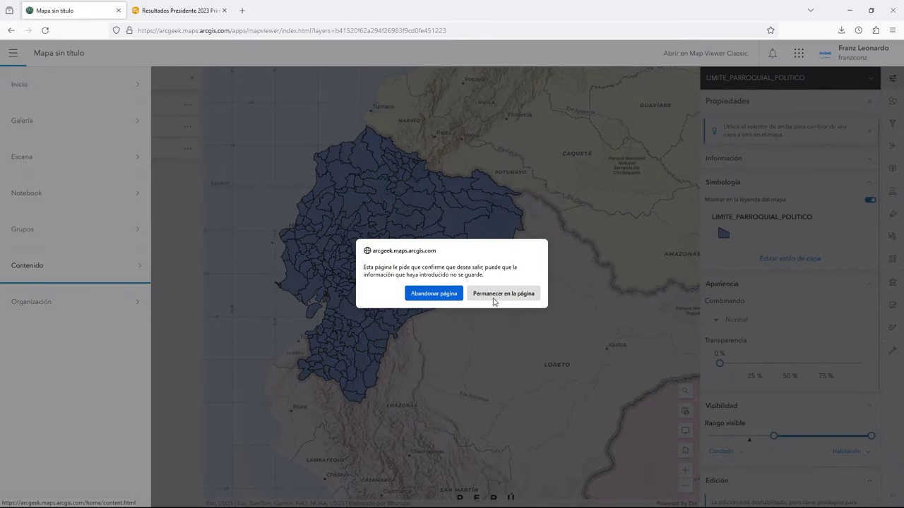
{"action": "left_click", "coordinate": [425, 296]}
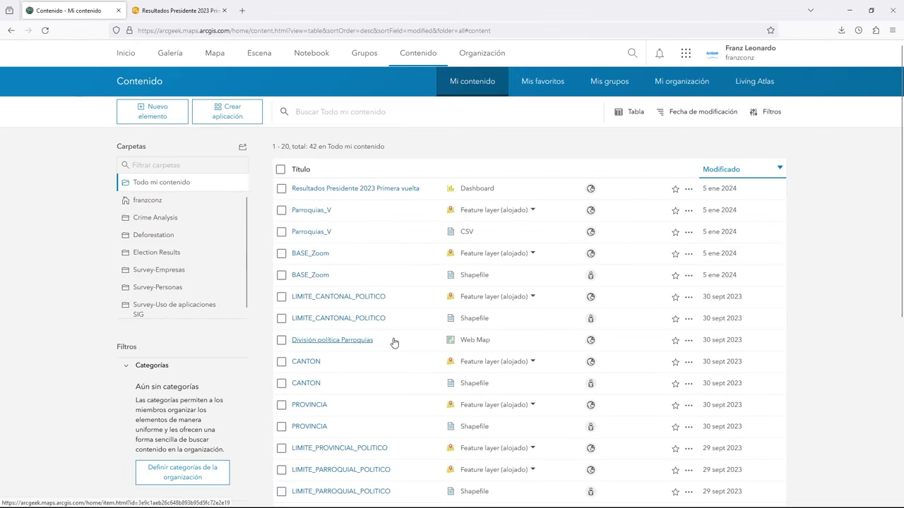
Step: Create a new Dashboards app titled "Elecciones Ecuador 2023 Primera vuelta" in the default folder
{"action": "left_click", "coordinate": [226, 113]}
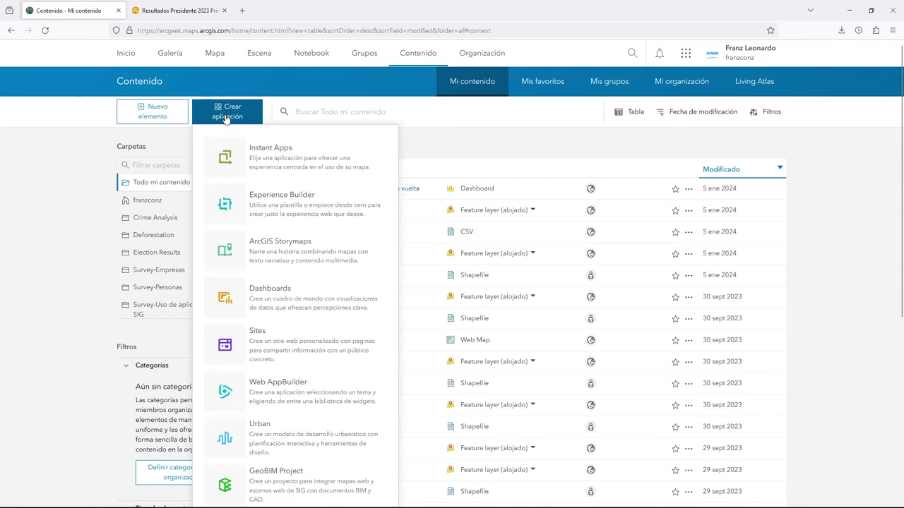
{"action": "left_click", "coordinate": [257, 305]}
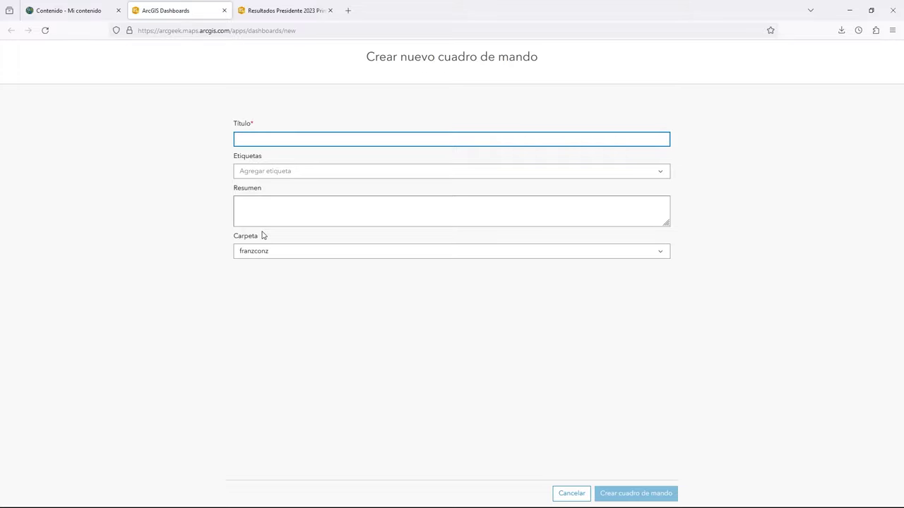
{"action": "type", "text": "Elecciones Ecuador 2023"}
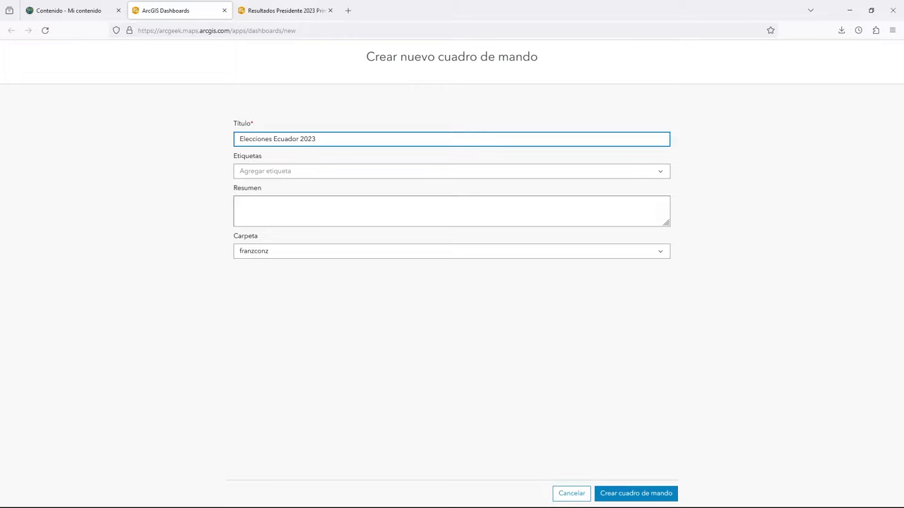
{"action": "type", "text": "Primera vuelta"}
{"action": "key", "text": "Tab"}
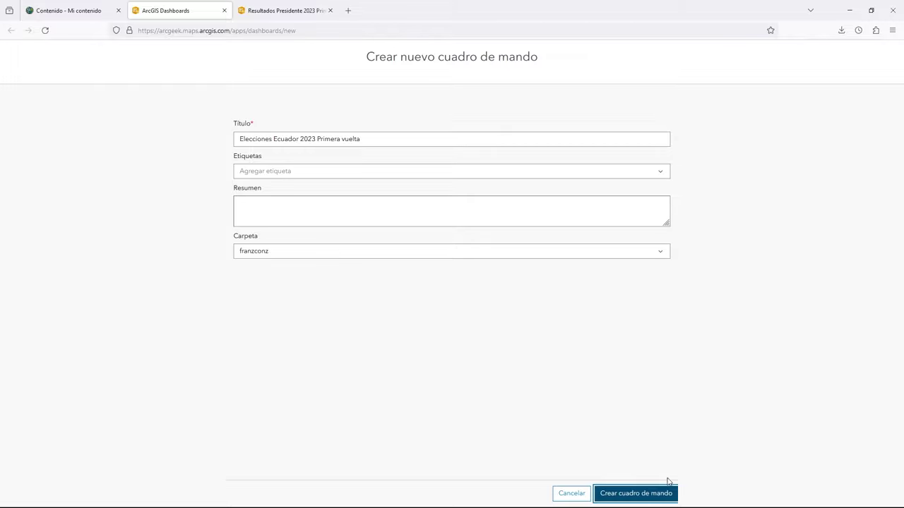
{"action": "left_click", "coordinate": [634, 494]}
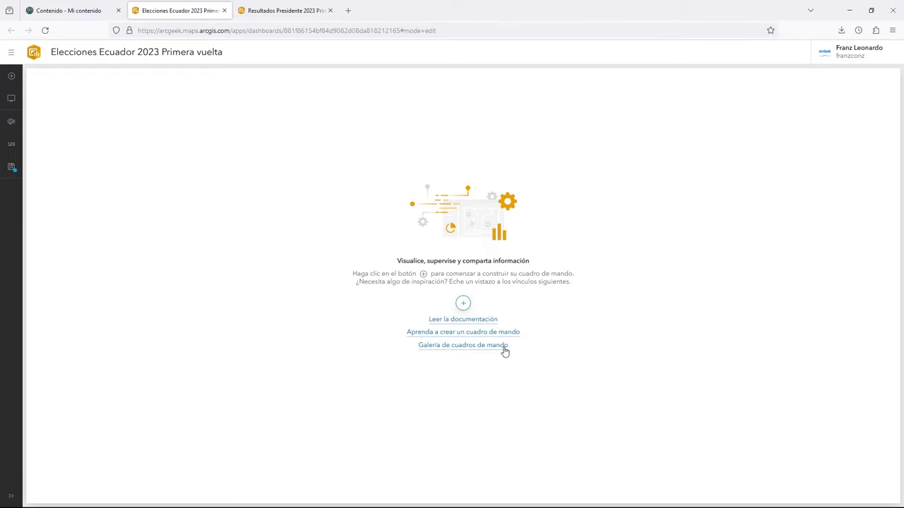
Step: Add a map element to the dashboard using the División política Parroquias web map with its default settings
{"action": "left_click", "coordinate": [464, 303]}
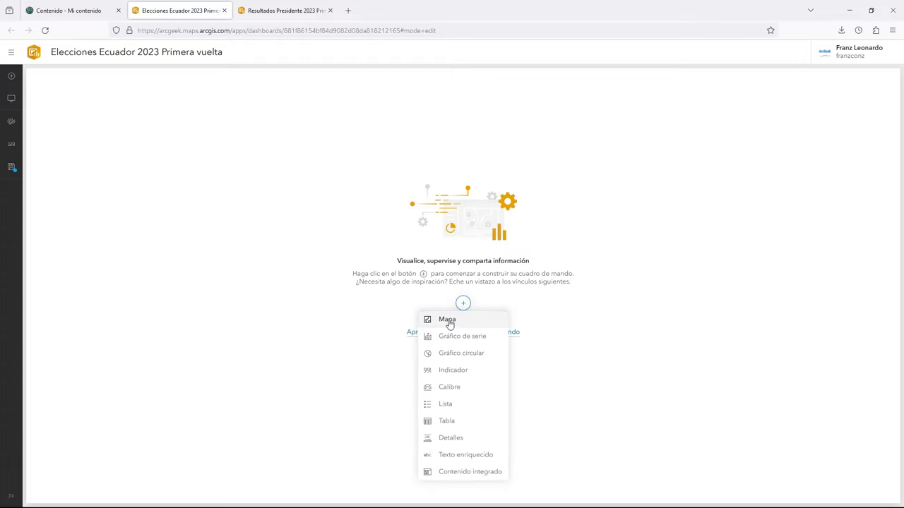
{"action": "left_click", "coordinate": [449, 322]}
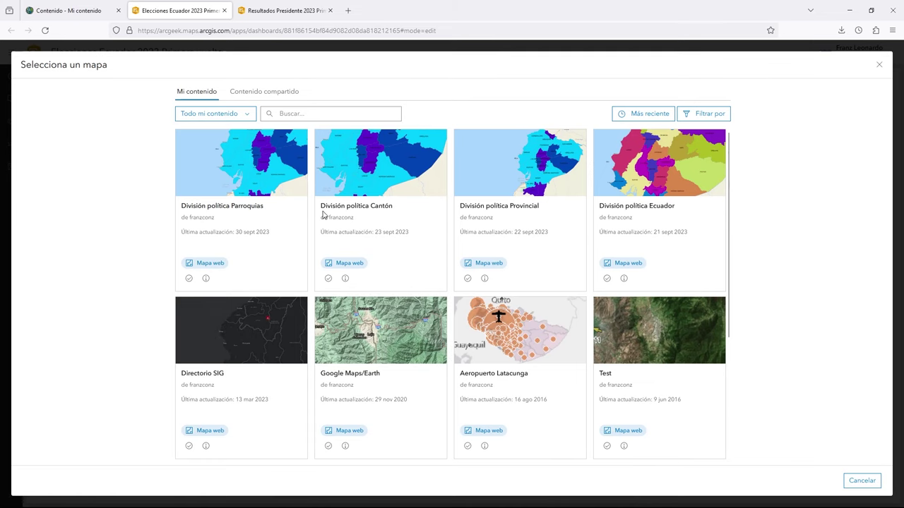
{"action": "key", "text": "ctrl+shift+Page_Down"}
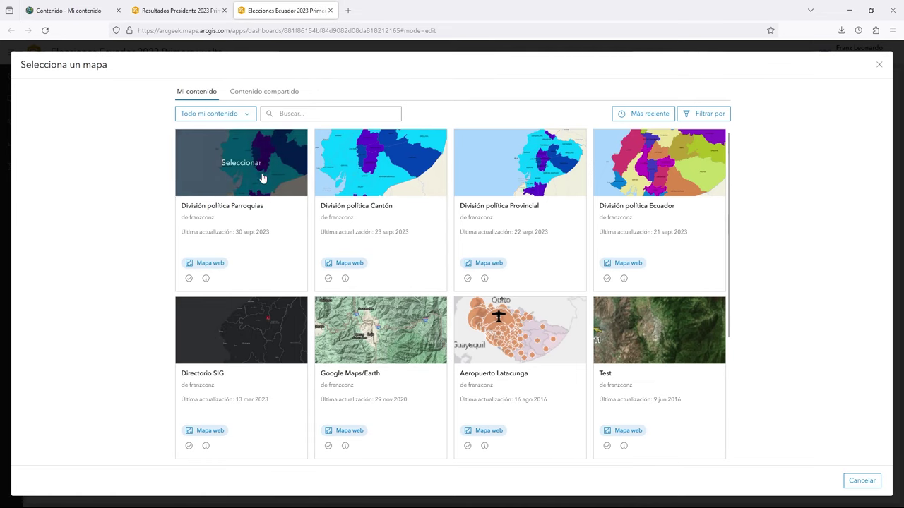
{"action": "mouse_move", "coordinate": [253, 177]}
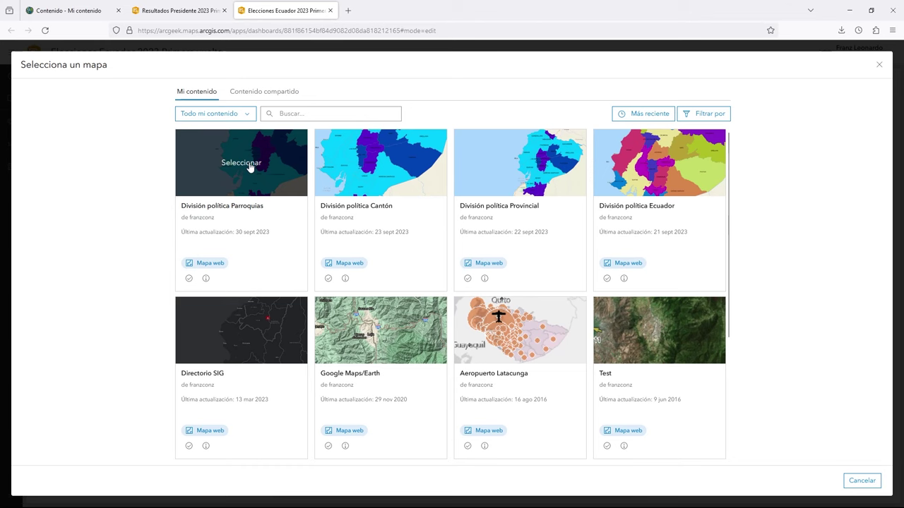
{"action": "left_click", "coordinate": [249, 167]}
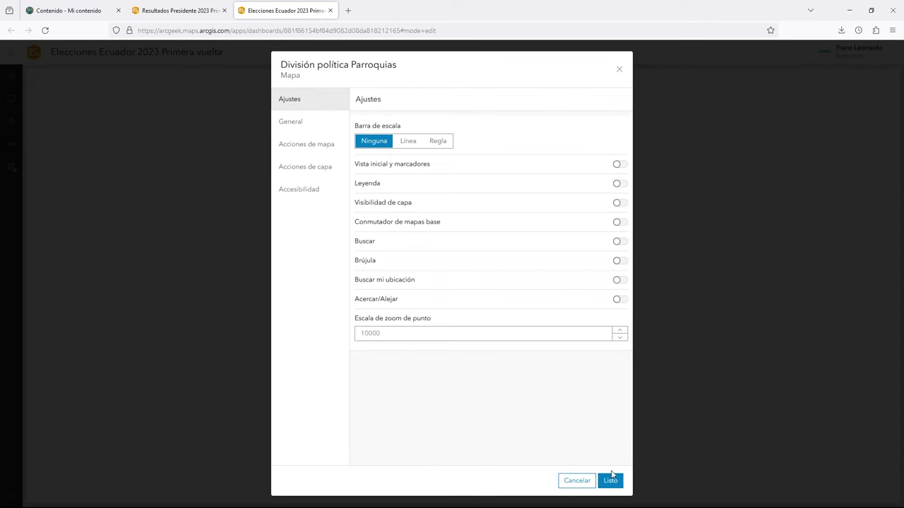
{"action": "left_click", "coordinate": [610, 480]}
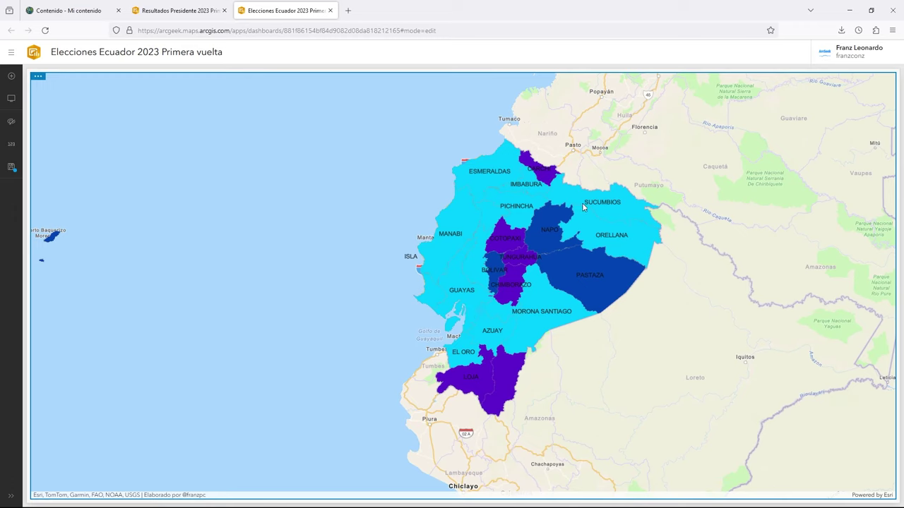
Step: Examine the dashboard map at provincial, cantonal and parroquial scales, then return to the whole-country view
{"action": "scroll", "coordinate": [487, 326], "scroll_direction": "up", "scroll_amount": 5}
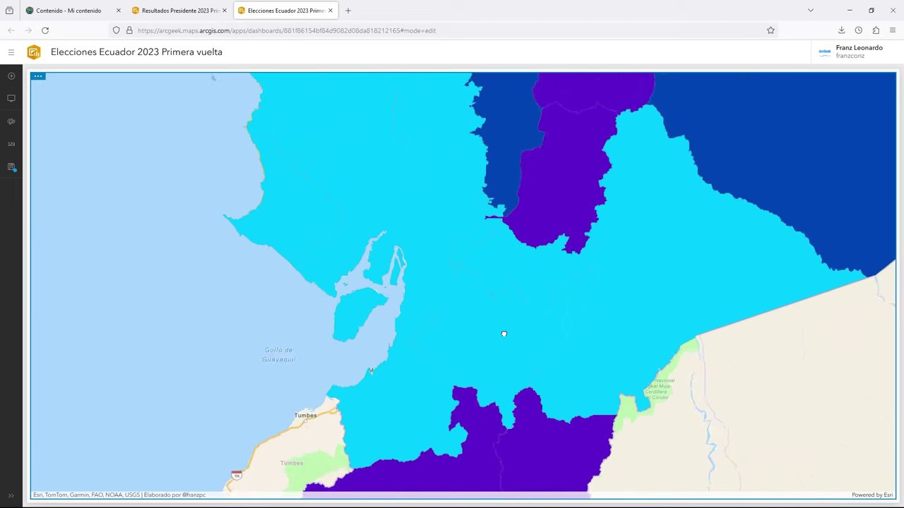
{"action": "scroll", "coordinate": [501, 347], "scroll_direction": "up", "scroll_amount": 2}
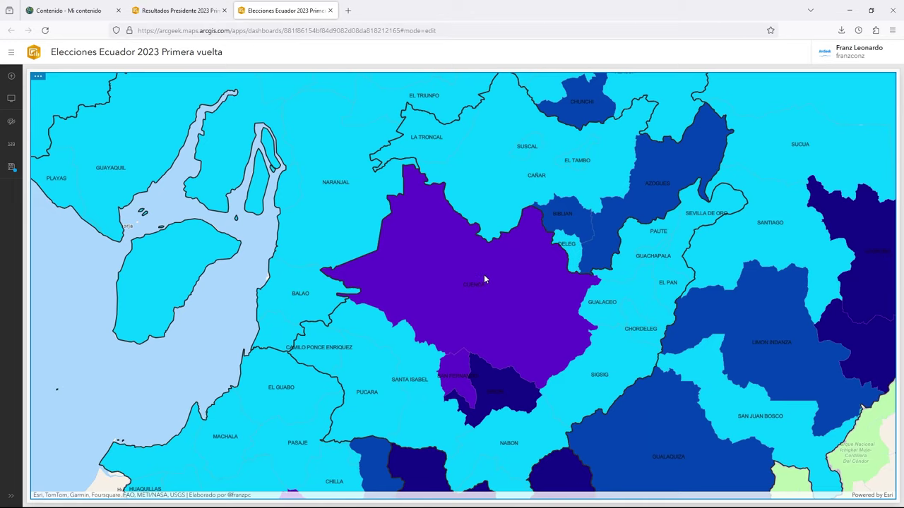
{"action": "scroll", "coordinate": [484, 274], "scroll_direction": "up", "scroll_amount": 2}
{"action": "scroll", "coordinate": [479, 293], "scroll_direction": "up", "scroll_amount": 2}
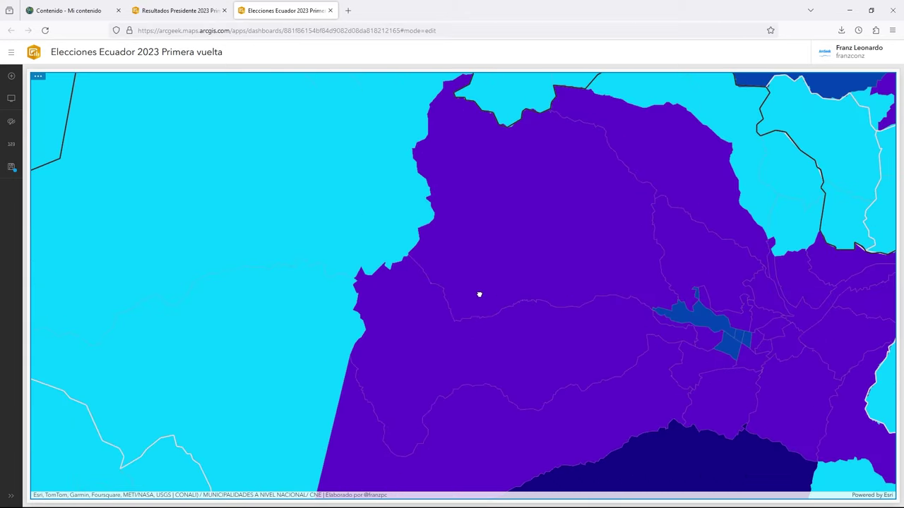
{"action": "scroll", "coordinate": [494, 296], "scroll_direction": "down", "scroll_amount": 2}
{"action": "scroll", "coordinate": [494, 297], "scroll_direction": "down", "scroll_amount": 5}
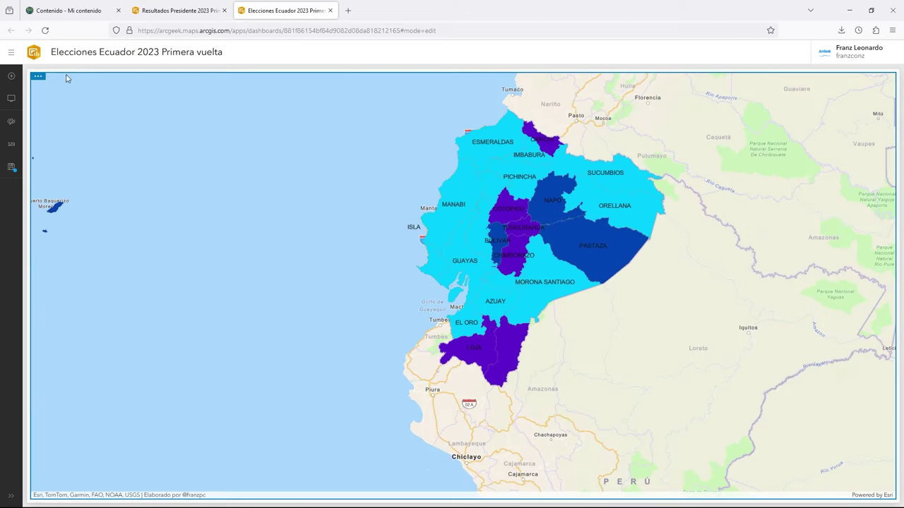
Step: Add a sidebar (Barra lateral) to the dashboard with its default settings
{"action": "mouse_move", "coordinate": [38, 79]}
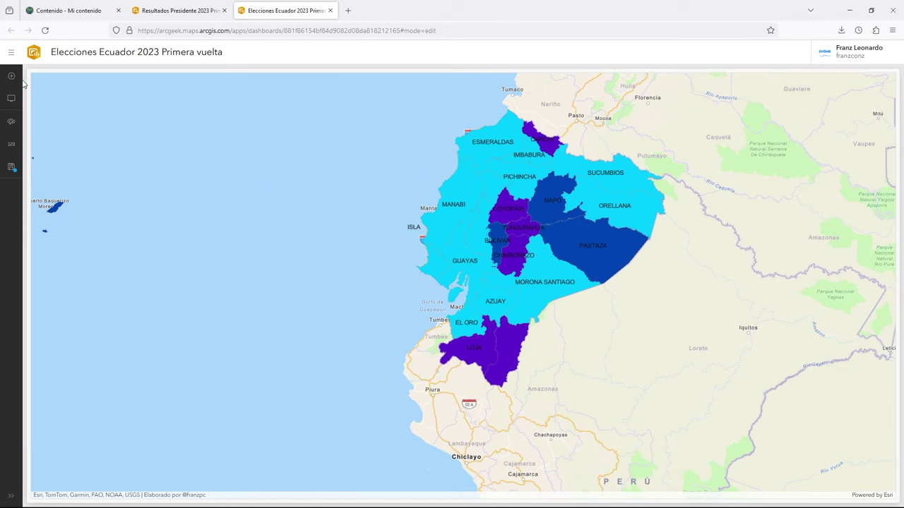
{"action": "left_click", "coordinate": [12, 79]}
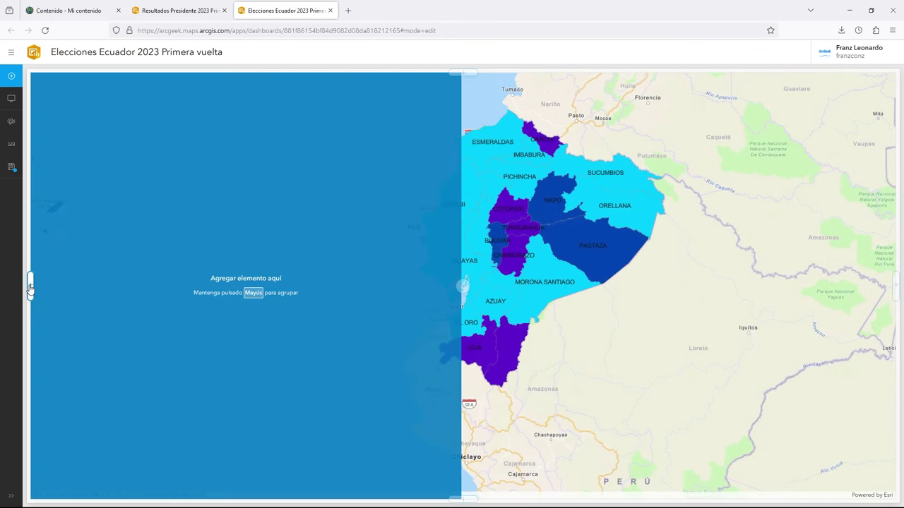
{"action": "left_click", "coordinate": [31, 286]}
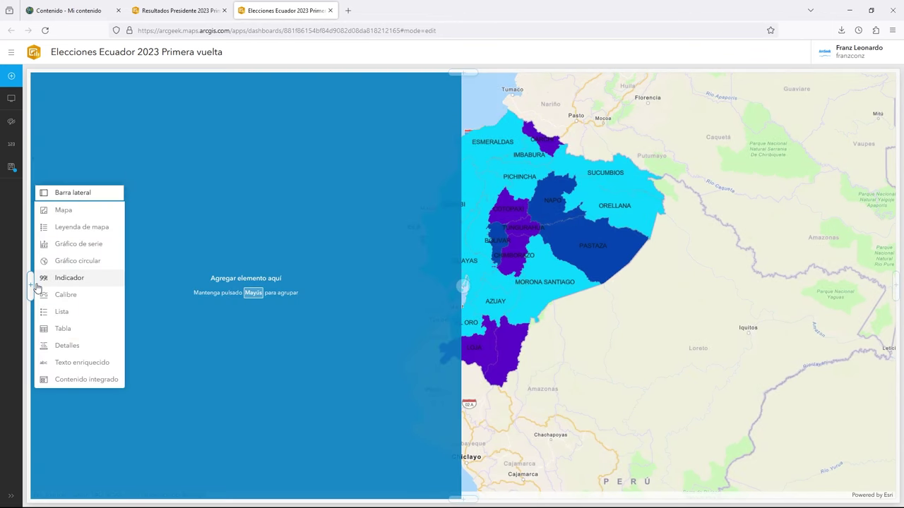
{"action": "left_click", "coordinate": [67, 193]}
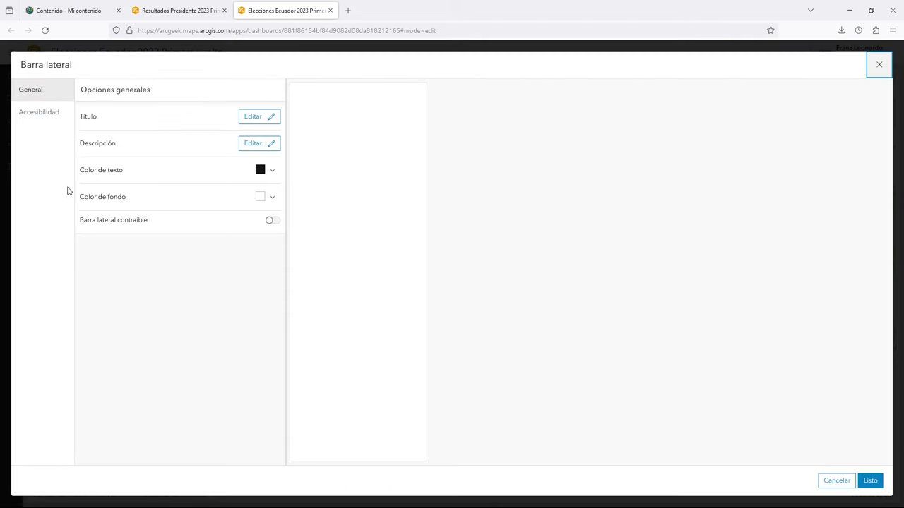
{"action": "left_click", "coordinate": [873, 483]}
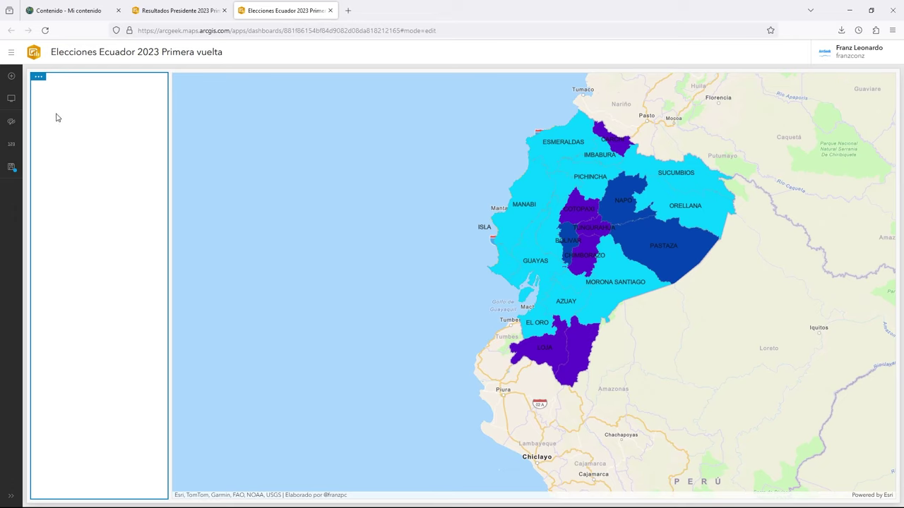
Step: Add a series chart below the map from the Parroquias V layer, with votos as the category field
{"action": "left_click", "coordinate": [11, 76]}
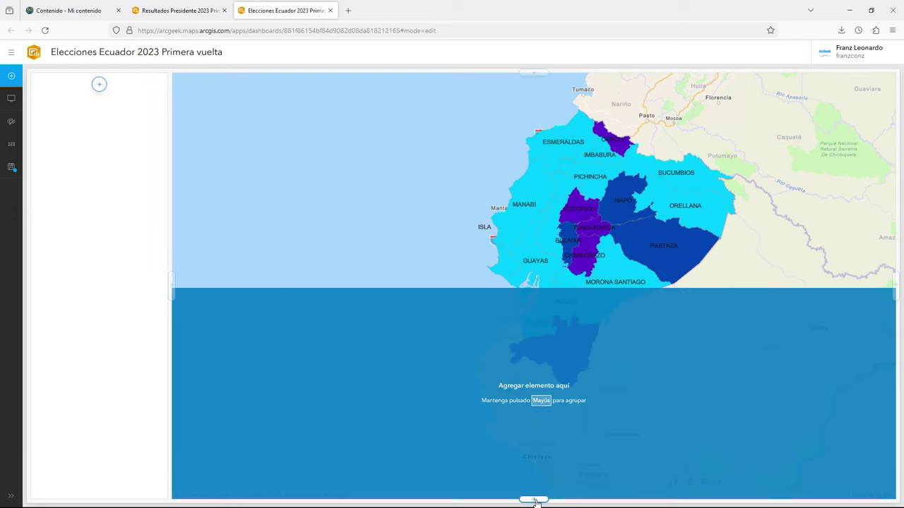
{"action": "left_click", "coordinate": [533, 499]}
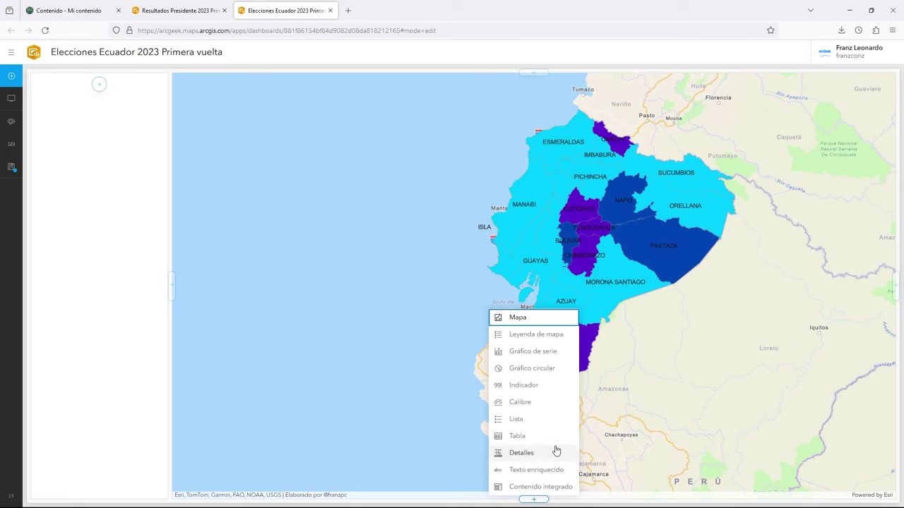
{"action": "left_click", "coordinate": [551, 353]}
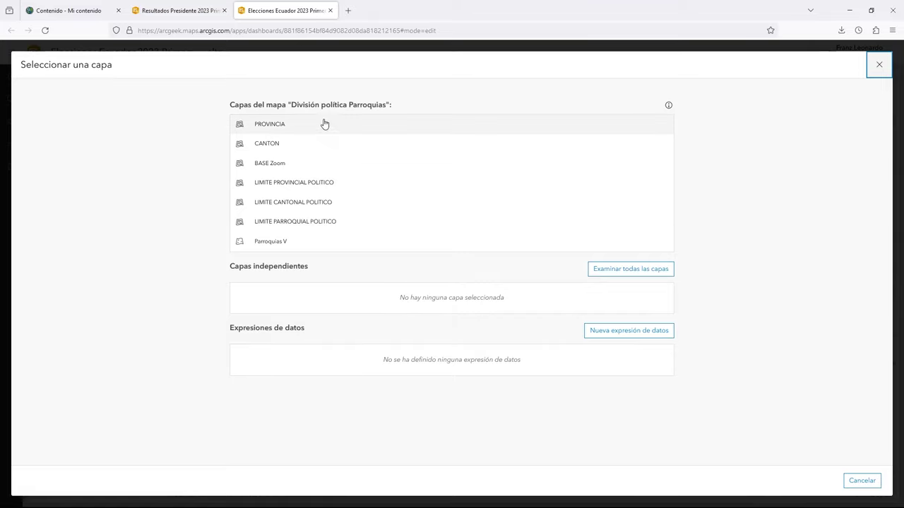
{"action": "left_click", "coordinate": [268, 243]}
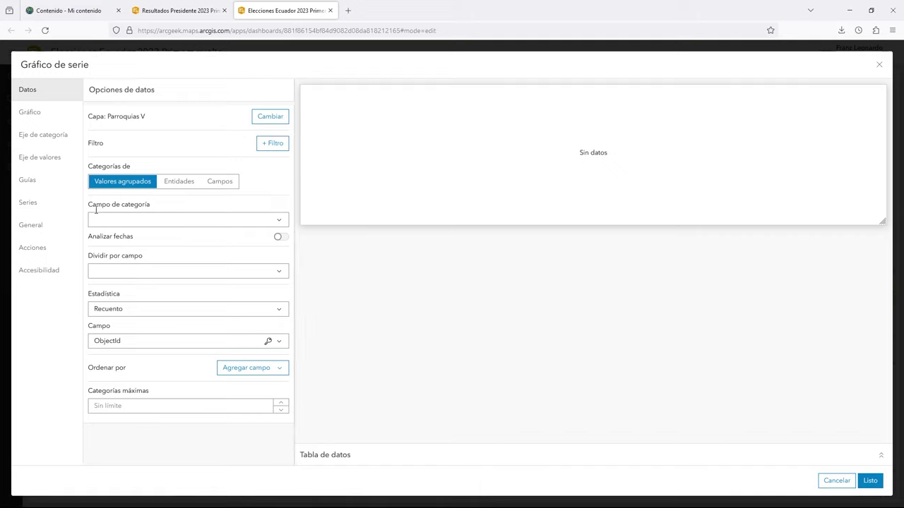
{"action": "left_click", "coordinate": [280, 221]}
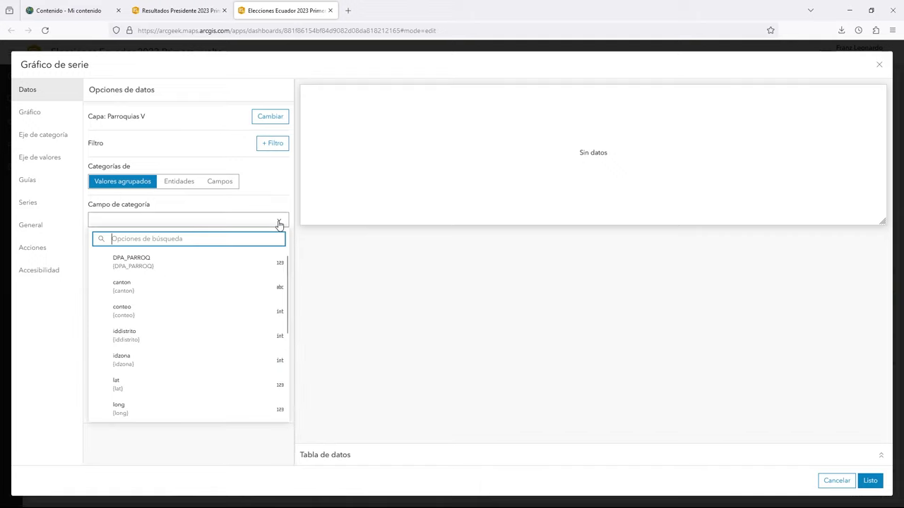
{"action": "scroll", "coordinate": [214, 315], "scroll_direction": "down", "scroll_amount": 3}
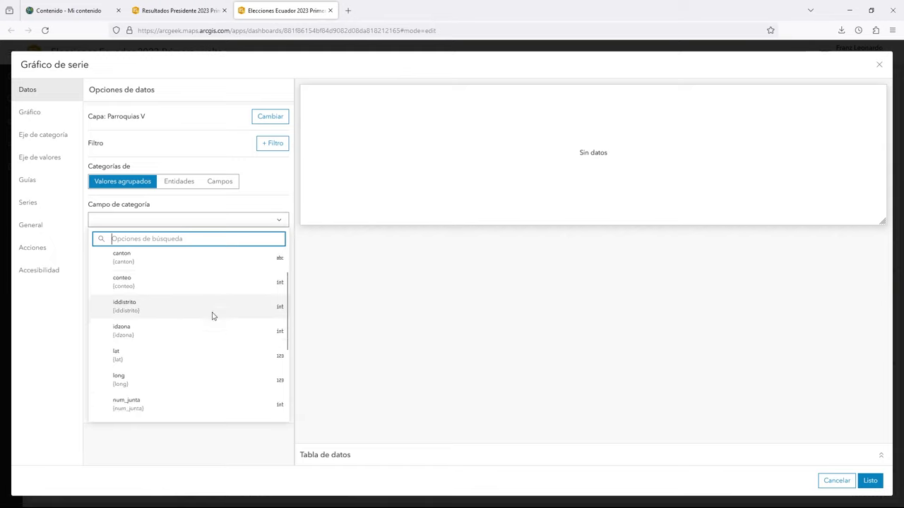
{"action": "left_click", "coordinate": [133, 387]}
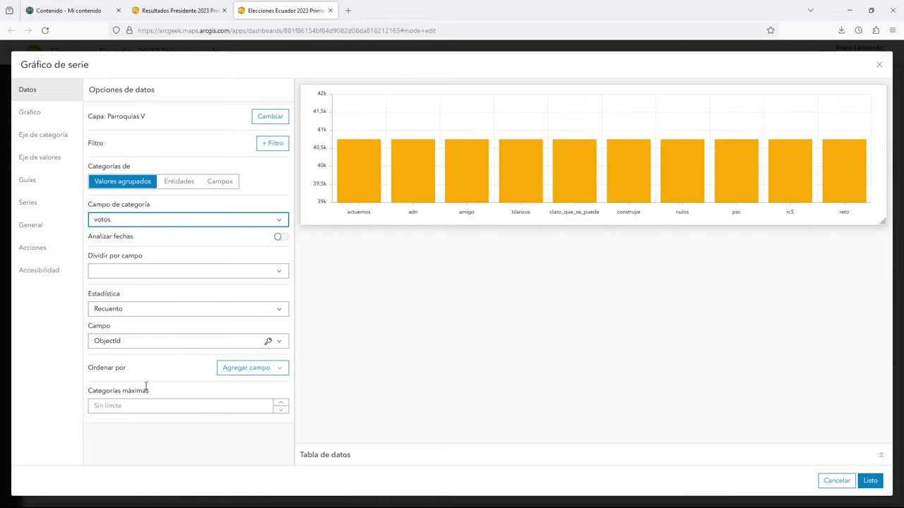
Step: Split the series chart by sex_junta, set its statistic to Suma of conteo, and finish the chart
{"action": "left_click", "coordinate": [284, 278]}
{"action": "scroll", "coordinate": [205, 382], "scroll_direction": "down", "scroll_amount": 3}
{"action": "scroll", "coordinate": [206, 382], "scroll_direction": "down", "scroll_amount": 2}
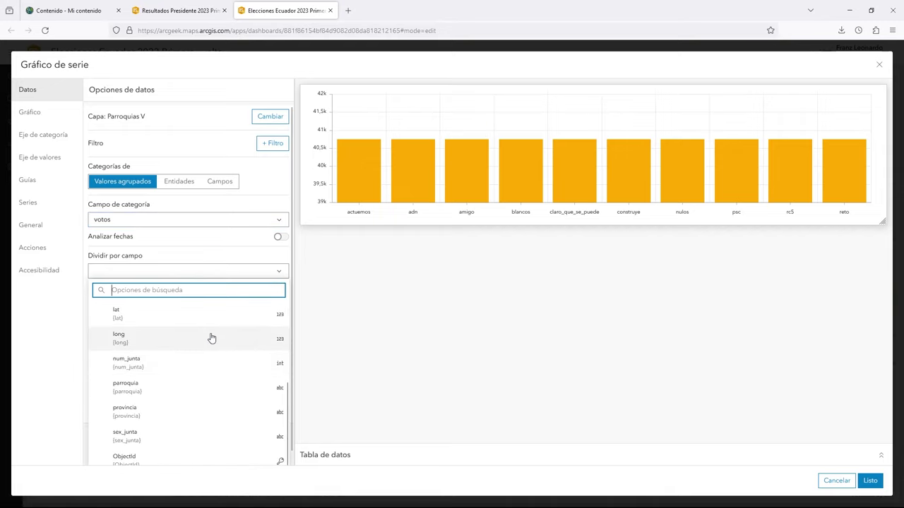
{"action": "left_click", "coordinate": [135, 427]}
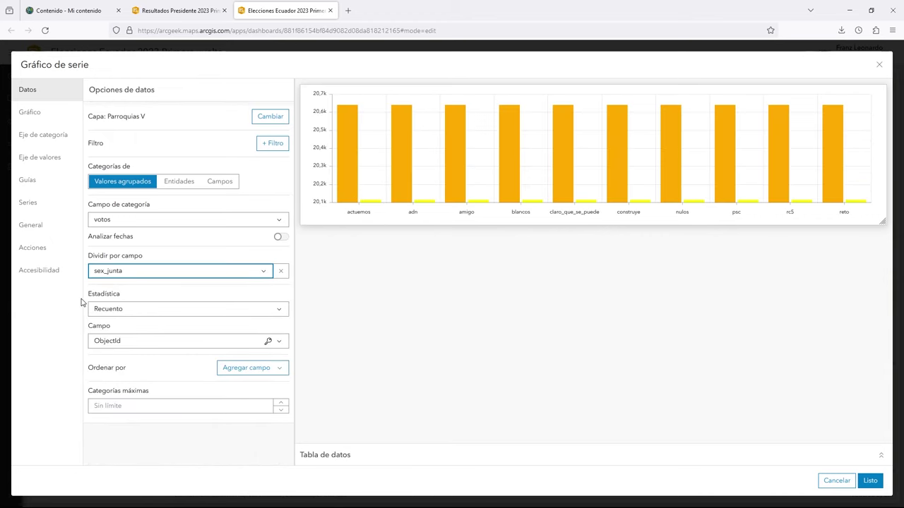
{"action": "left_click", "coordinate": [207, 312]}
{"action": "left_click", "coordinate": [118, 343]}
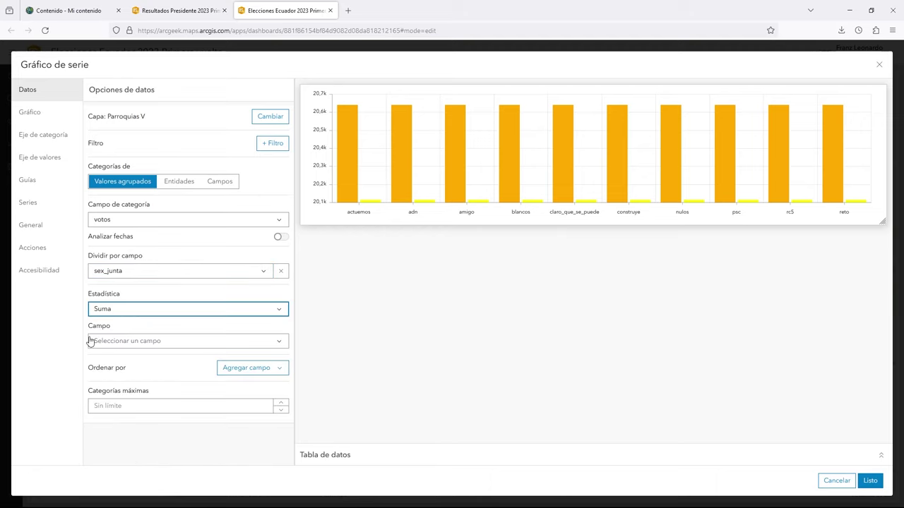
{"action": "left_click", "coordinate": [258, 344]}
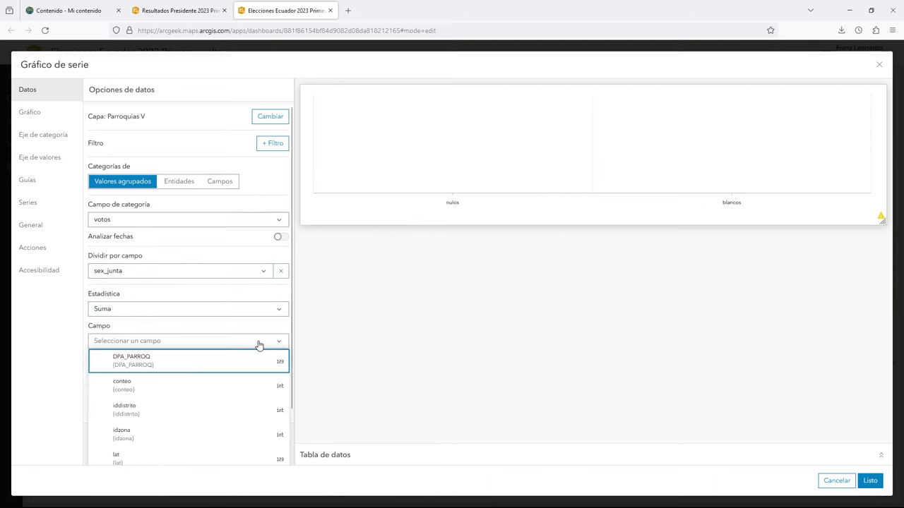
{"action": "left_click", "coordinate": [134, 390]}
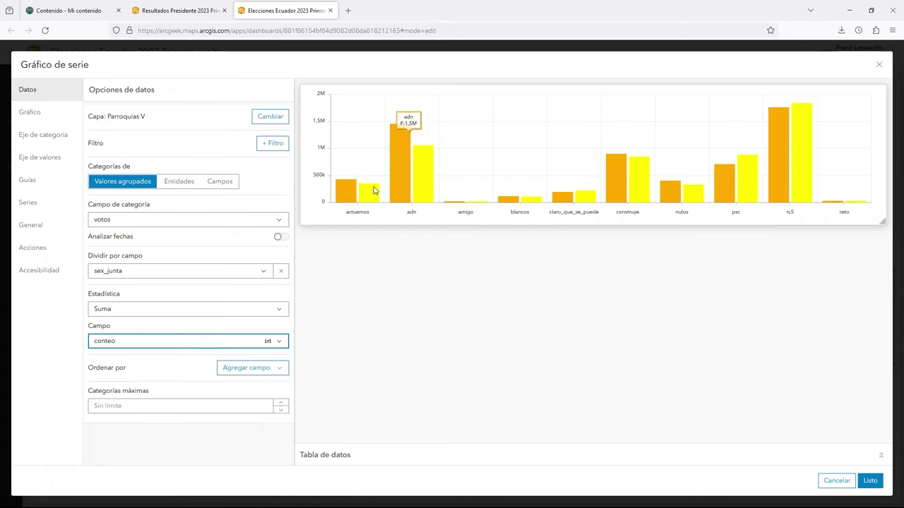
{"action": "left_click", "coordinate": [869, 481]}
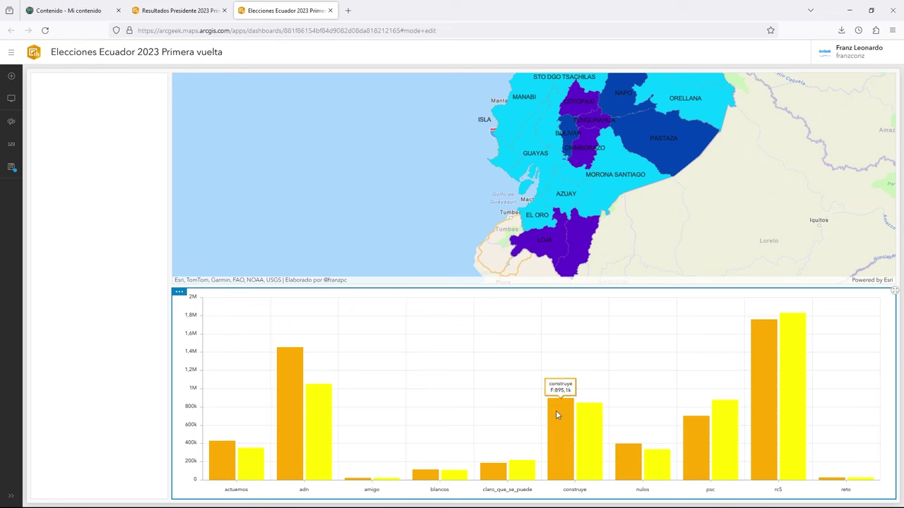
Step: Add a table beside the map from the Parroquias V layer, grouping its values by the votos field
{"action": "scroll", "coordinate": [648, 182], "scroll_direction": "down", "scroll_amount": 2}
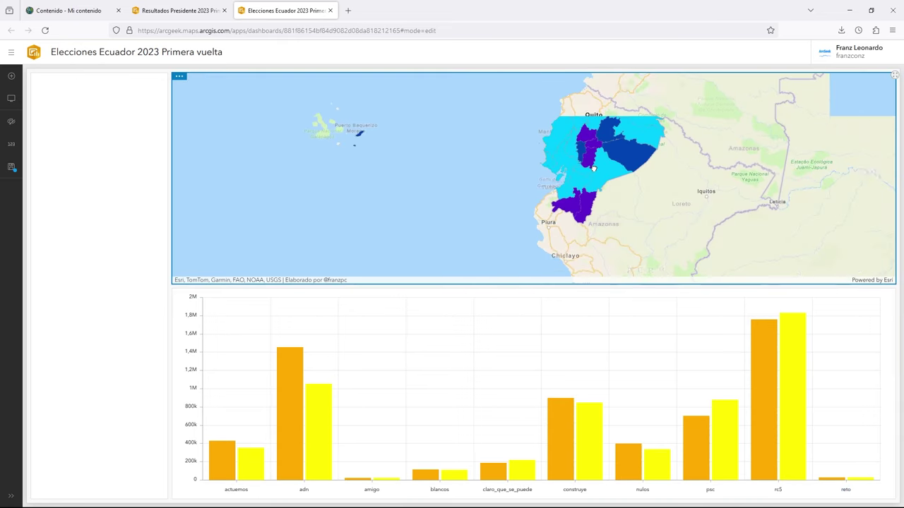
{"action": "left_click", "coordinate": [10, 80]}
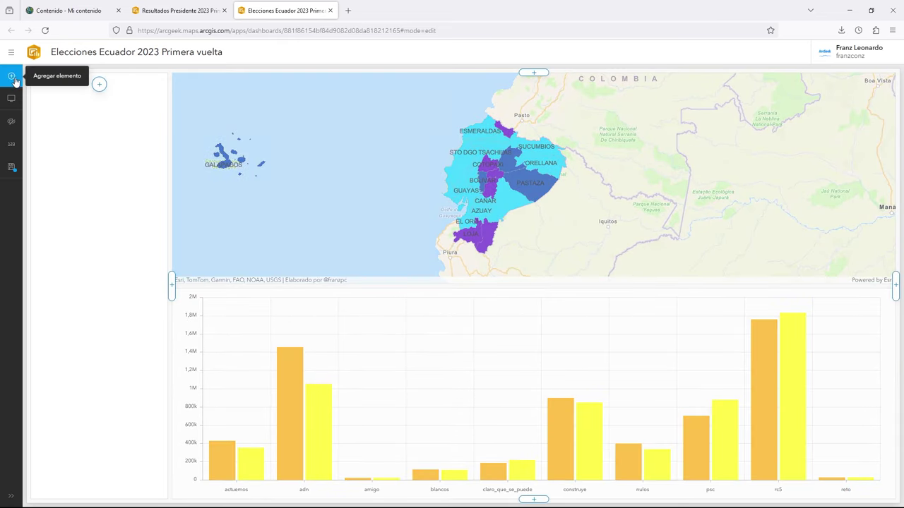
{"action": "left_click", "coordinate": [883, 179]}
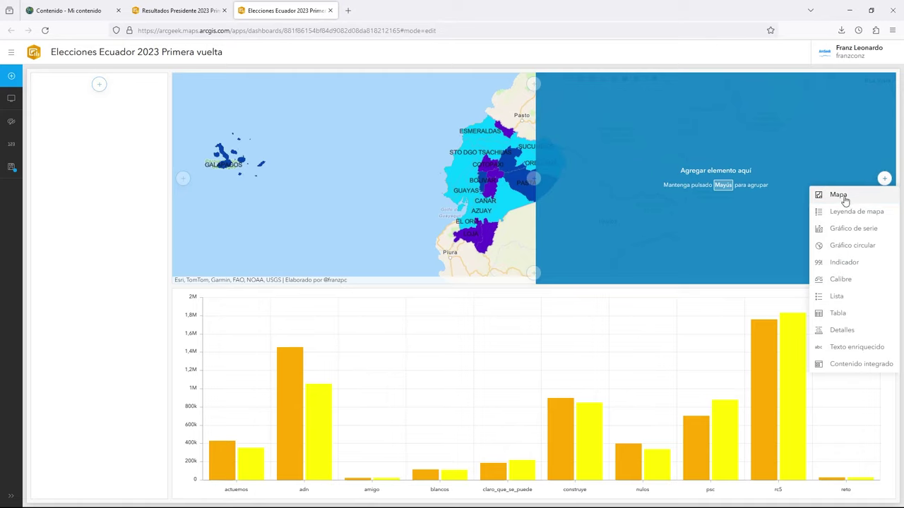
{"action": "left_click", "coordinate": [838, 313]}
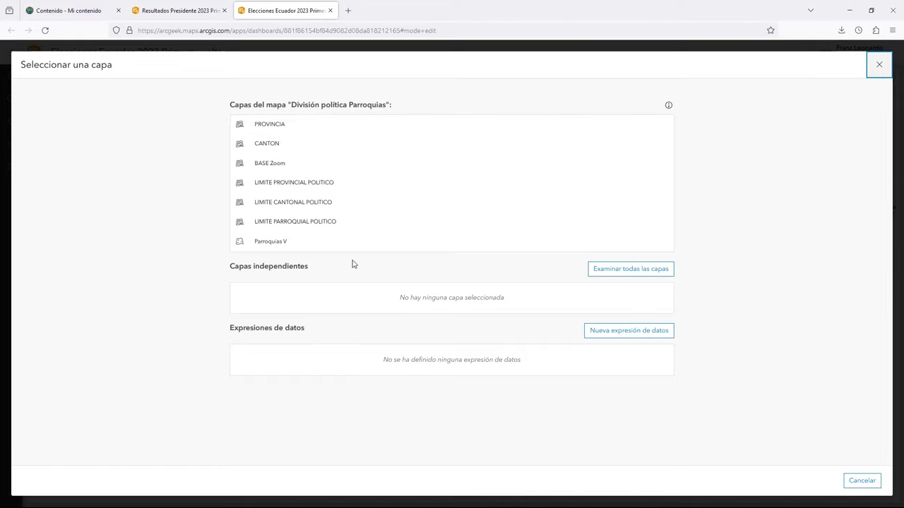
{"action": "left_click", "coordinate": [277, 244]}
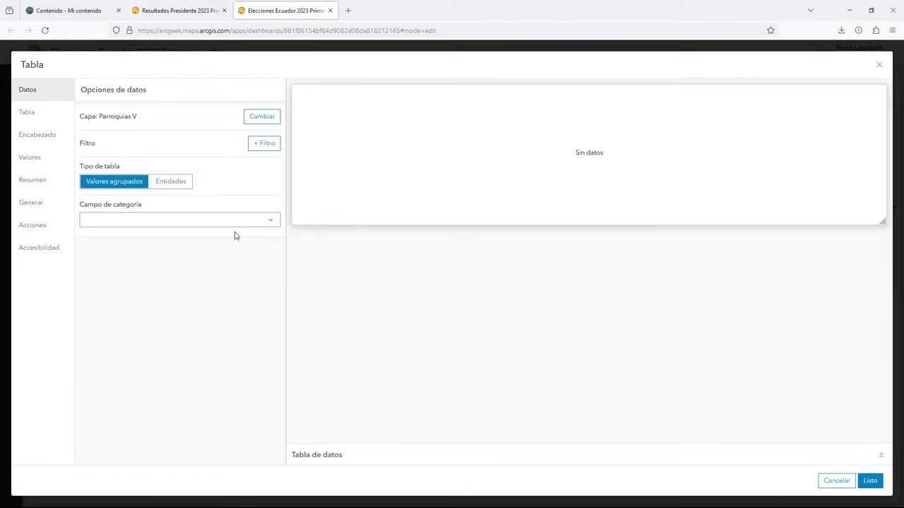
{"action": "left_click", "coordinate": [180, 223]}
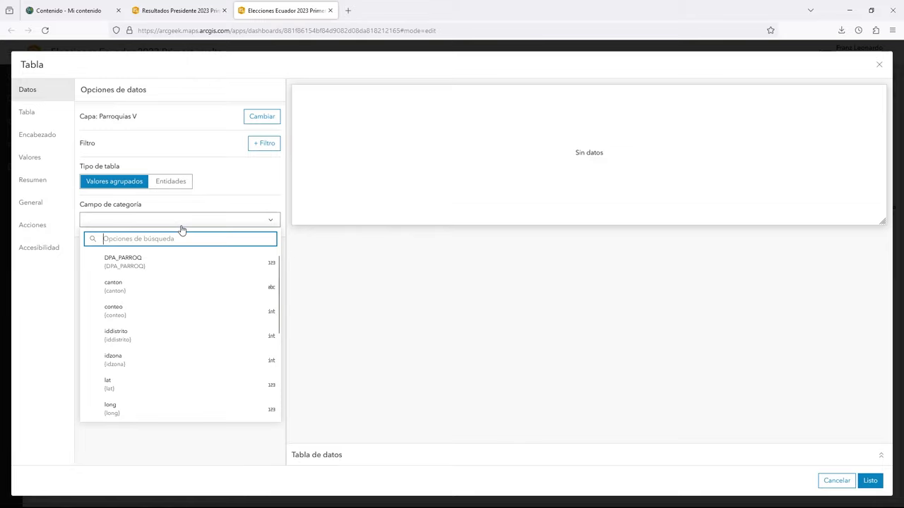
{"action": "scroll", "coordinate": [208, 348], "scroll_direction": "down", "scroll_amount": 3}
{"action": "left_click", "coordinate": [156, 385]}
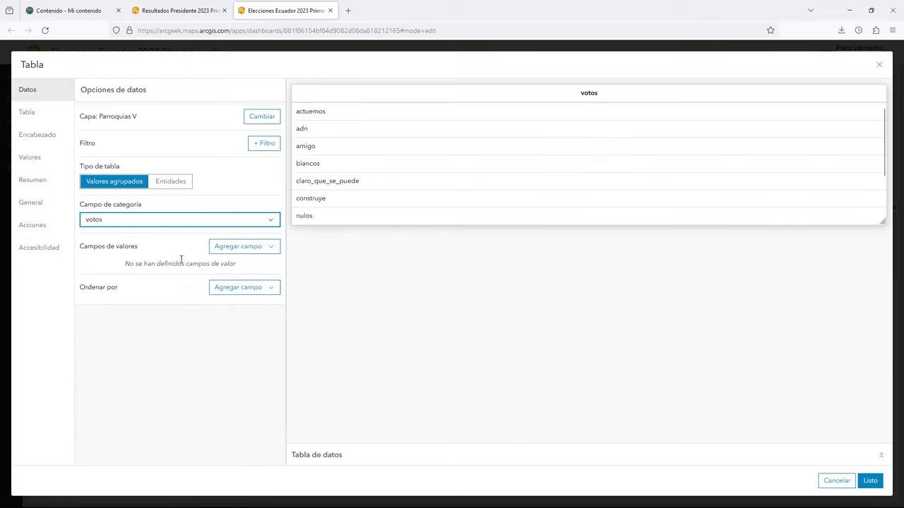
Step: Add conteo as the table's value field and set its statistic to Suma
{"action": "left_click", "coordinate": [271, 250]}
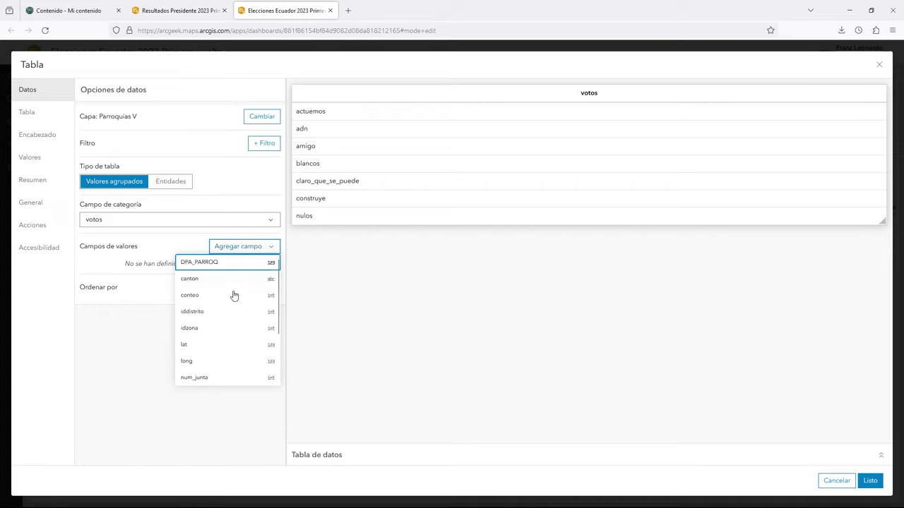
{"action": "left_click", "coordinate": [206, 297]}
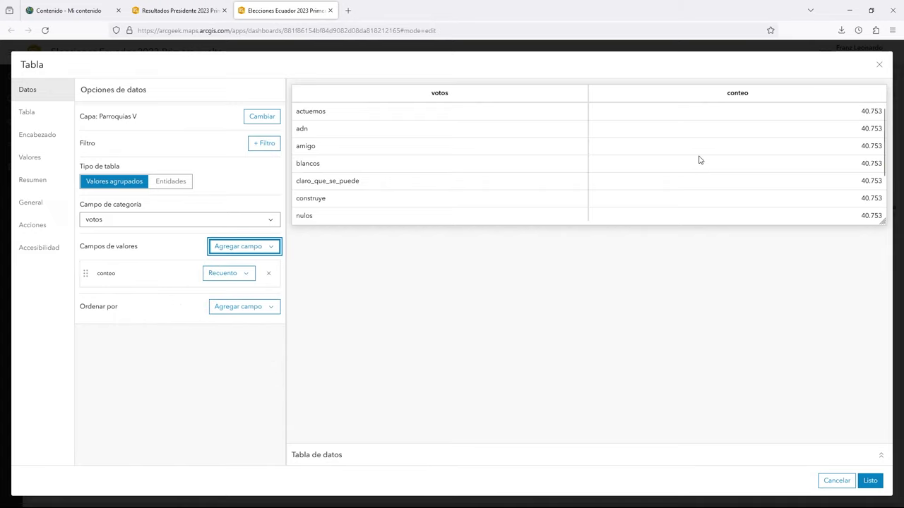
{"action": "left_click", "coordinate": [240, 275]}
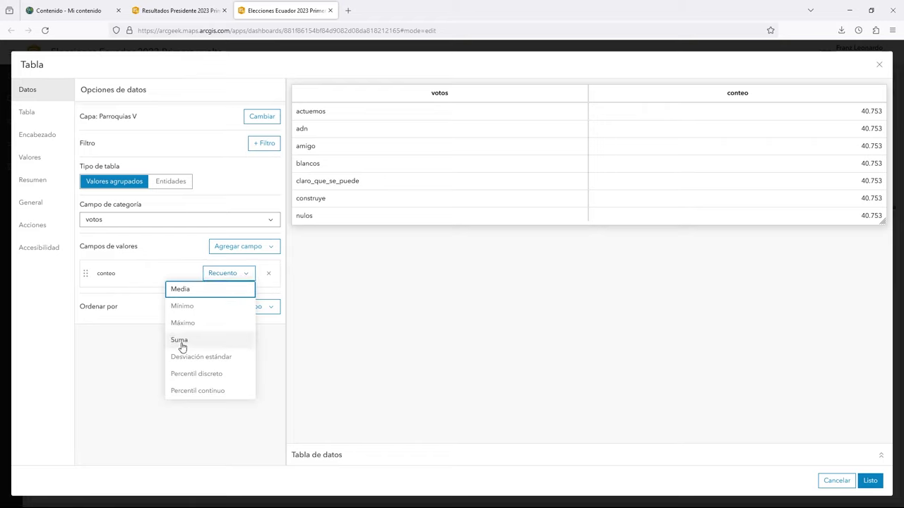
{"action": "left_click", "coordinate": [180, 342]}
Step: Sort the table by sum_conteo and finish it, and widen the map by narrowing the table beside it
{"action": "left_click", "coordinate": [243, 309]}
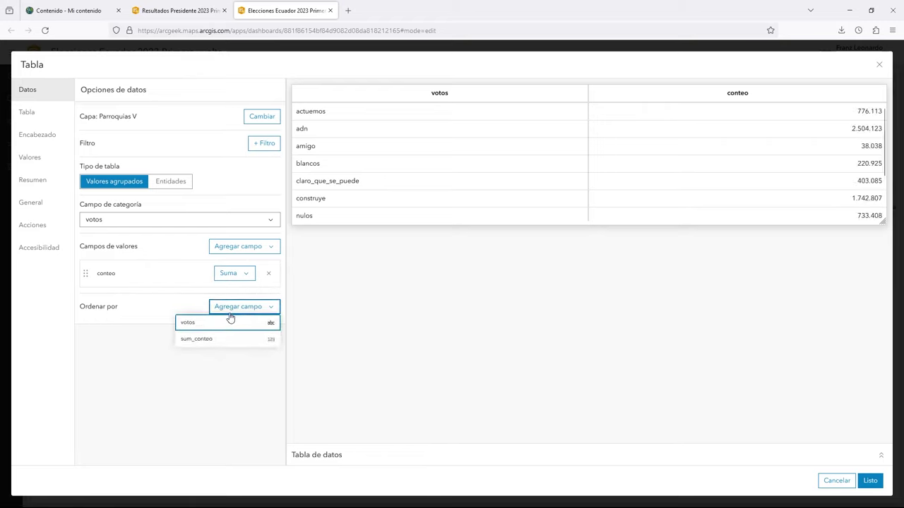
{"action": "left_click", "coordinate": [196, 341]}
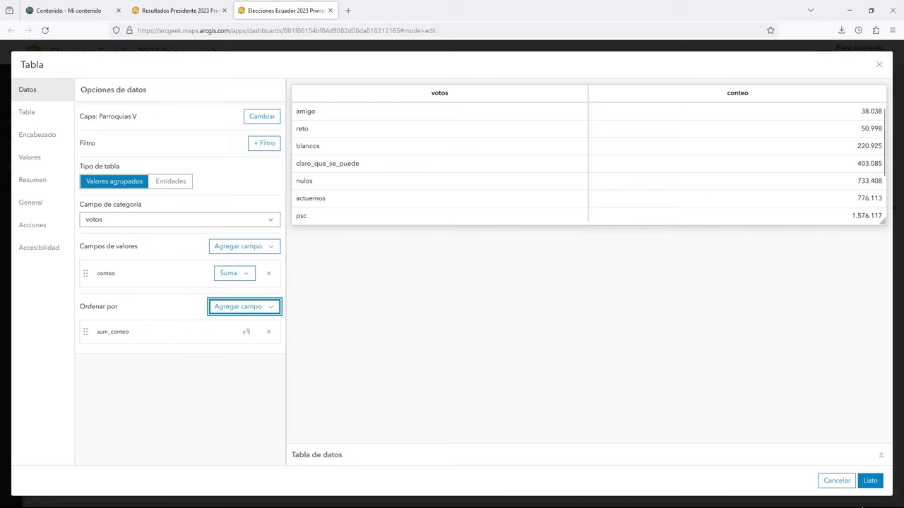
{"action": "left_click", "coordinate": [870, 480]}
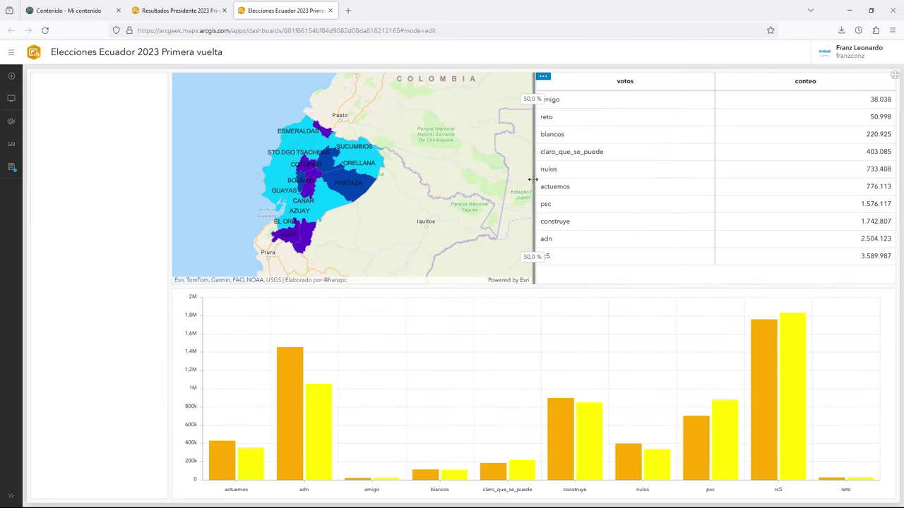
{"action": "left_click_drag", "start_coordinate": [535, 179], "coordinate": [612, 185]}
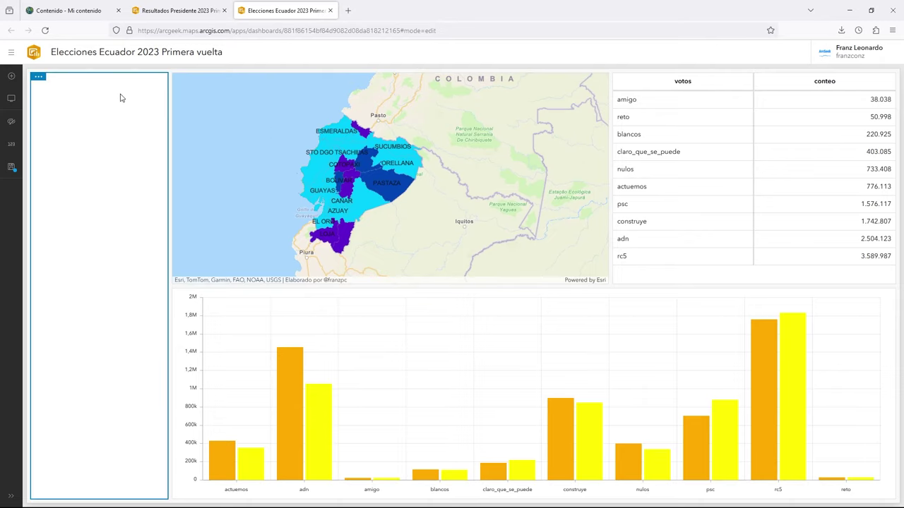
Step: Add a category selector to the empty sidebar, taking its categories from grouped values of the Parroquias V layer
{"action": "left_click", "coordinate": [10, 80]}
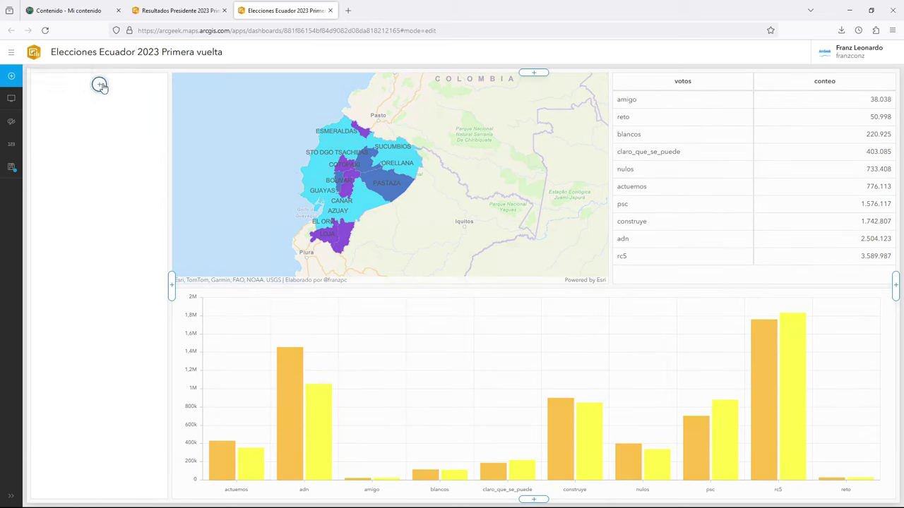
{"action": "left_click", "coordinate": [100, 84]}
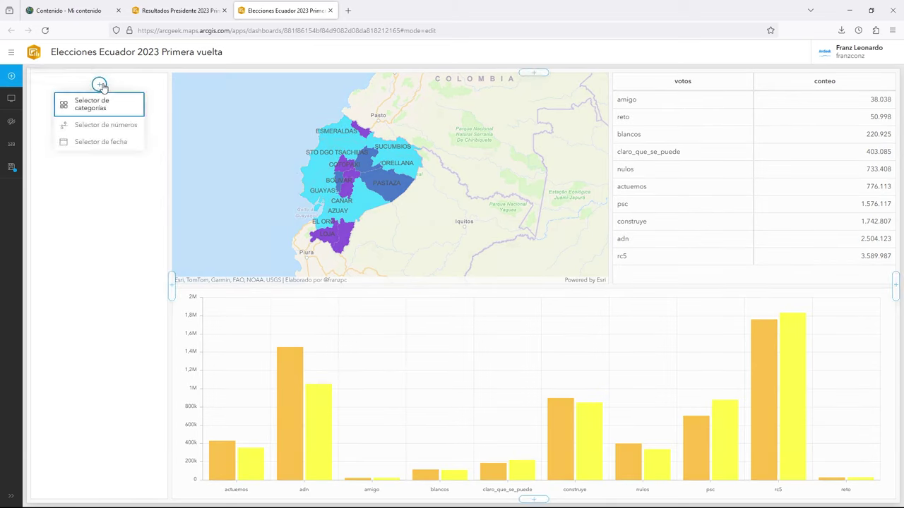
{"action": "left_click", "coordinate": [91, 107]}
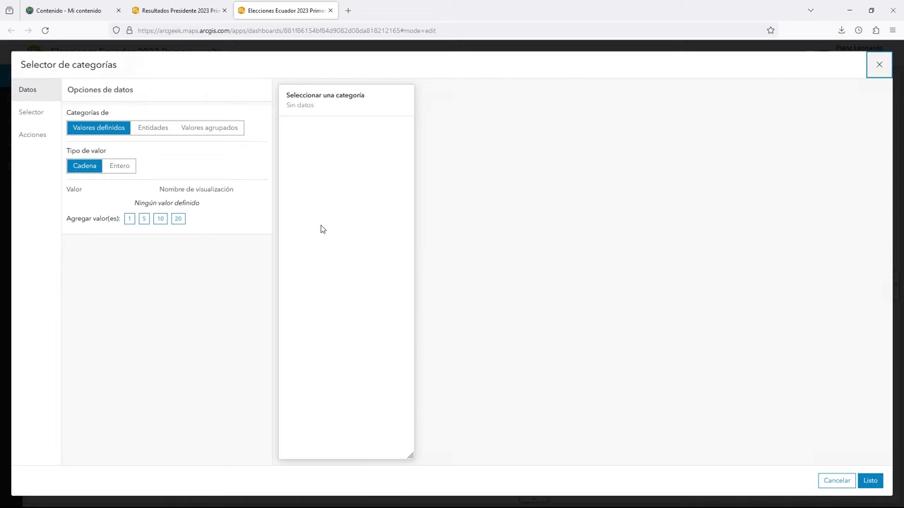
{"action": "left_click", "coordinate": [210, 128]}
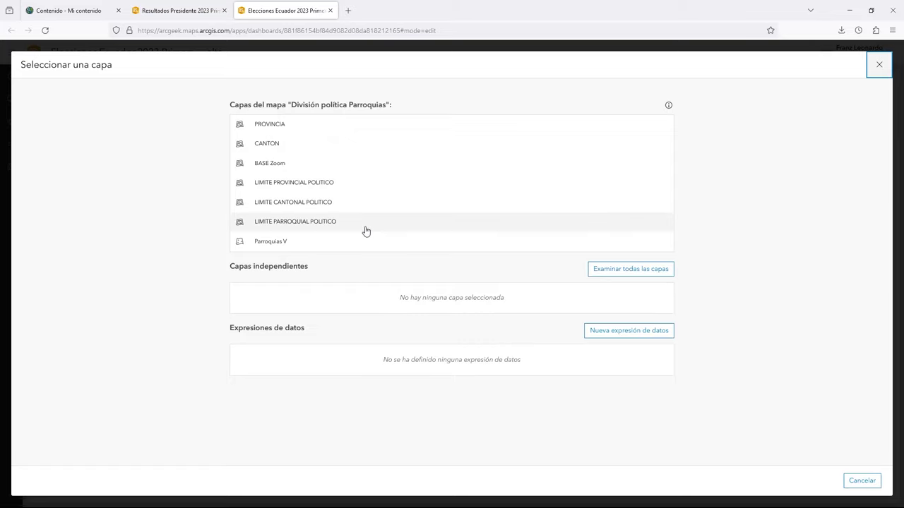
{"action": "left_click", "coordinate": [270, 242]}
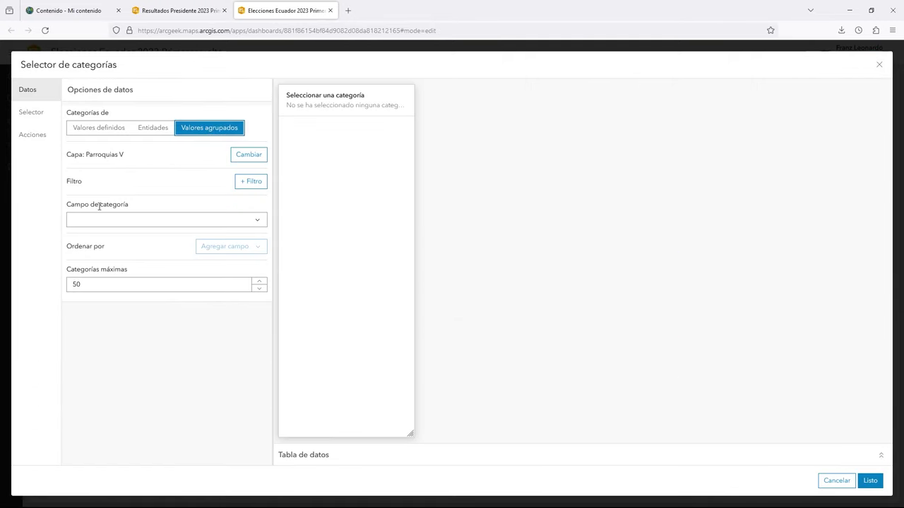
Step: Set provincia as the selector's category field, finish the selector, and browse its list of provinces
{"action": "left_click", "coordinate": [259, 222]}
{"action": "scroll", "coordinate": [211, 329], "scroll_direction": "down", "scroll_amount": 3}
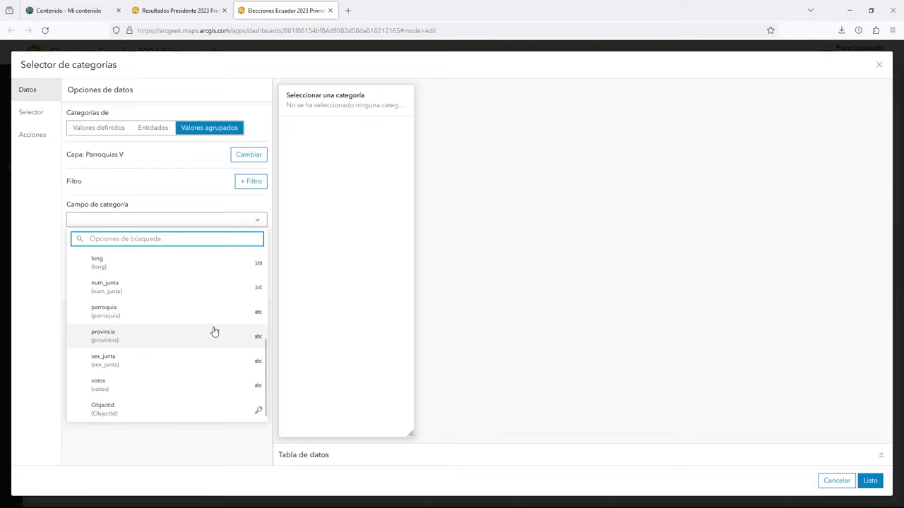
{"action": "left_click", "coordinate": [126, 353]}
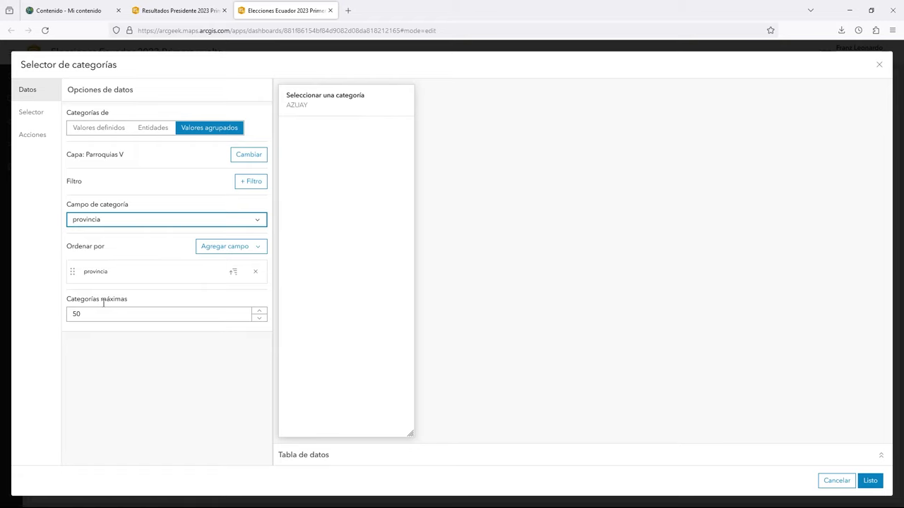
{"action": "left_click", "coordinate": [864, 481]}
{"action": "left_click", "coordinate": [84, 98]}
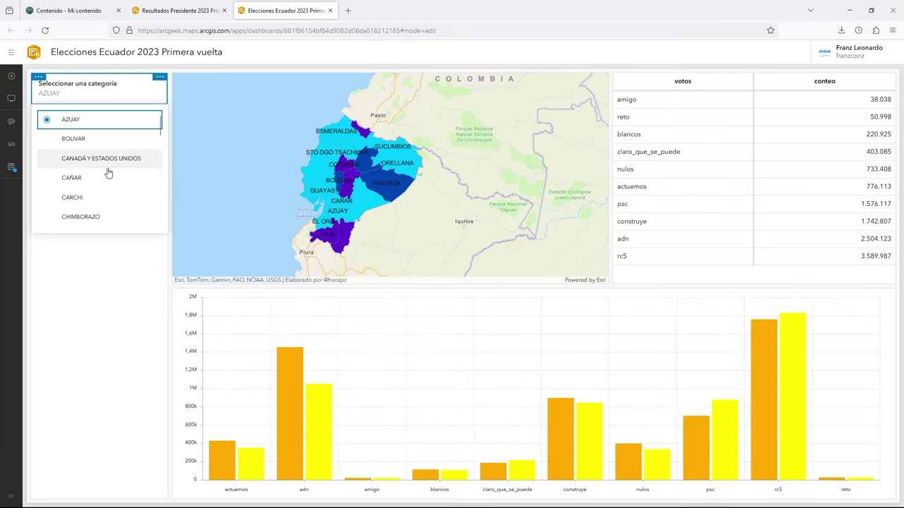
{"action": "scroll", "coordinate": [111, 178], "scroll_direction": "down", "scroll_amount": 5}
{"action": "scroll", "coordinate": [112, 181], "scroll_direction": "down", "scroll_amount": 5}
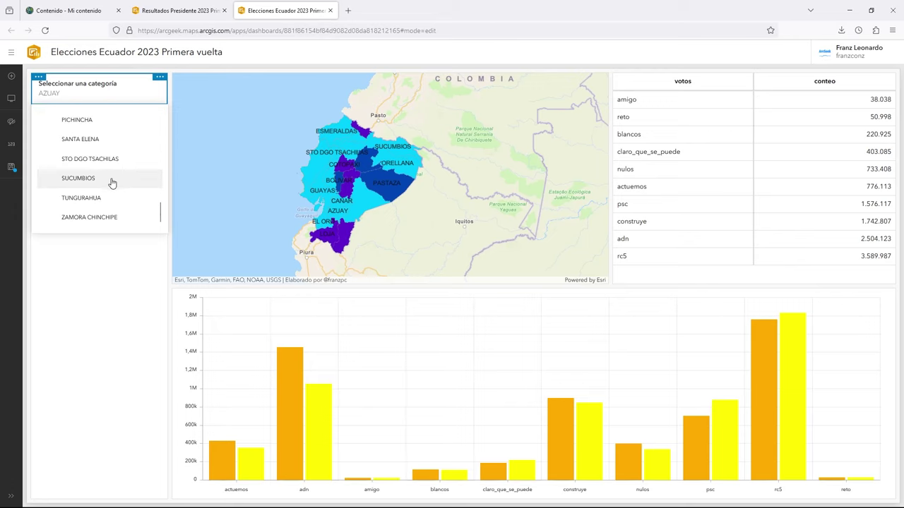
{"action": "key", "text": "Escape"}
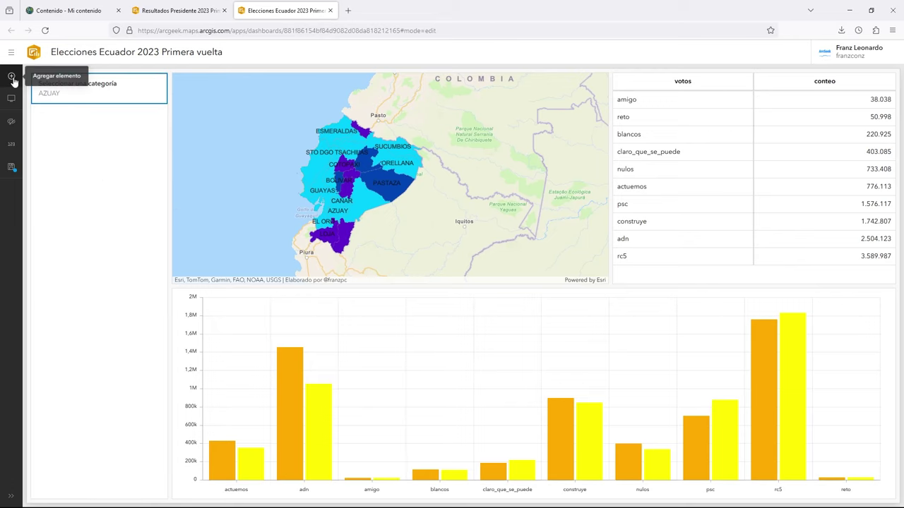
Step: Add a second category selector below the province one, based on grouped values of the Parroquias V layer
{"action": "left_click", "coordinate": [11, 75]}
{"action": "left_click", "coordinate": [99, 117]}
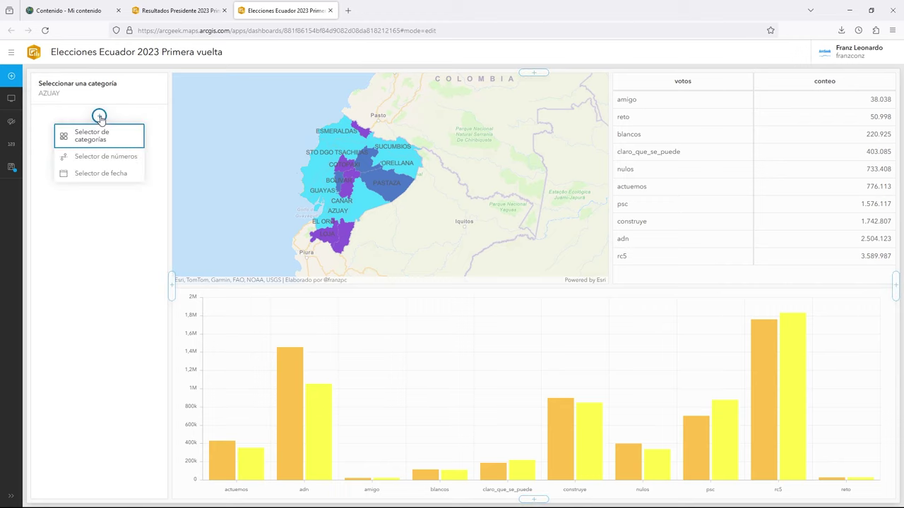
{"action": "left_click", "coordinate": [94, 135]}
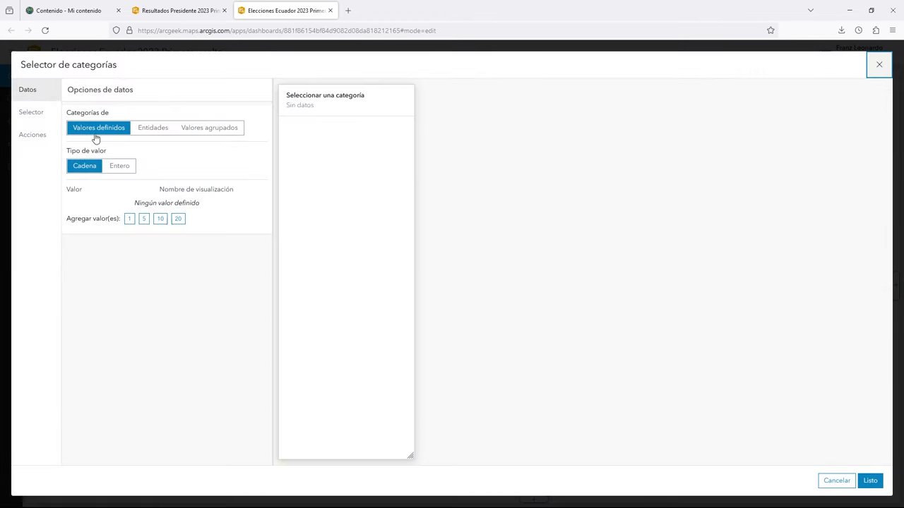
{"action": "left_click", "coordinate": [209, 131]}
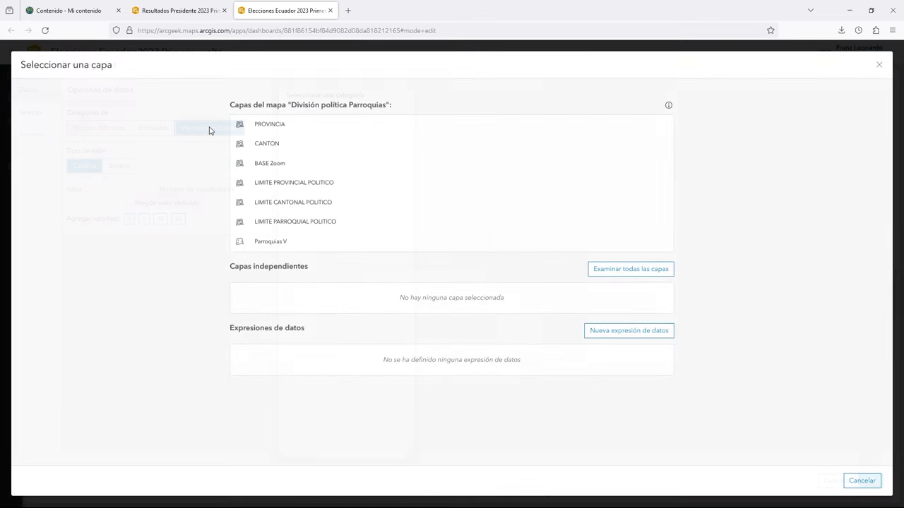
{"action": "left_click", "coordinate": [280, 243]}
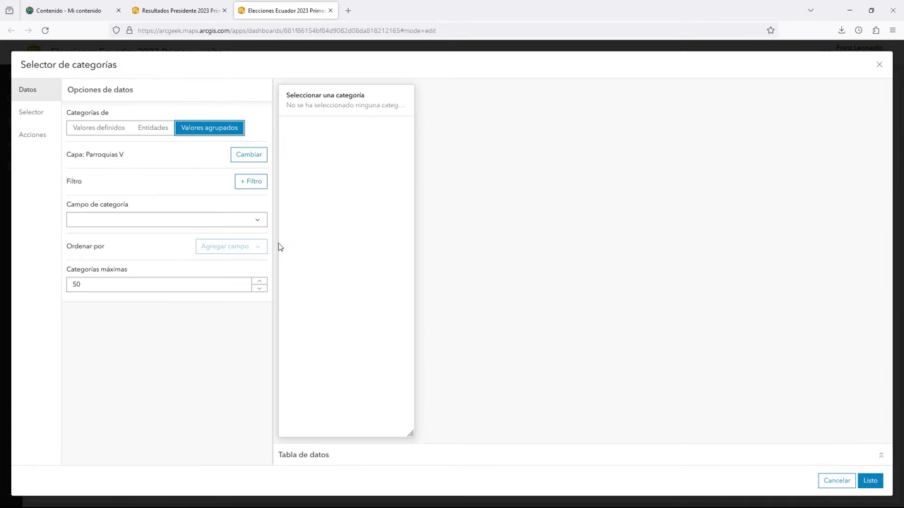
Step: Set canton as the second selector's category field, finish the selector, and browse its list of cantons
{"action": "left_click", "coordinate": [105, 221]}
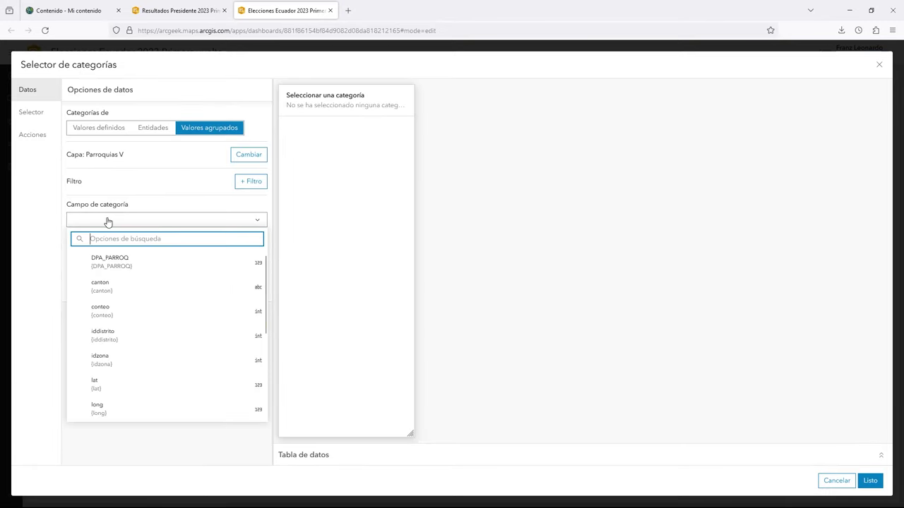
{"action": "left_click", "coordinate": [127, 291]}
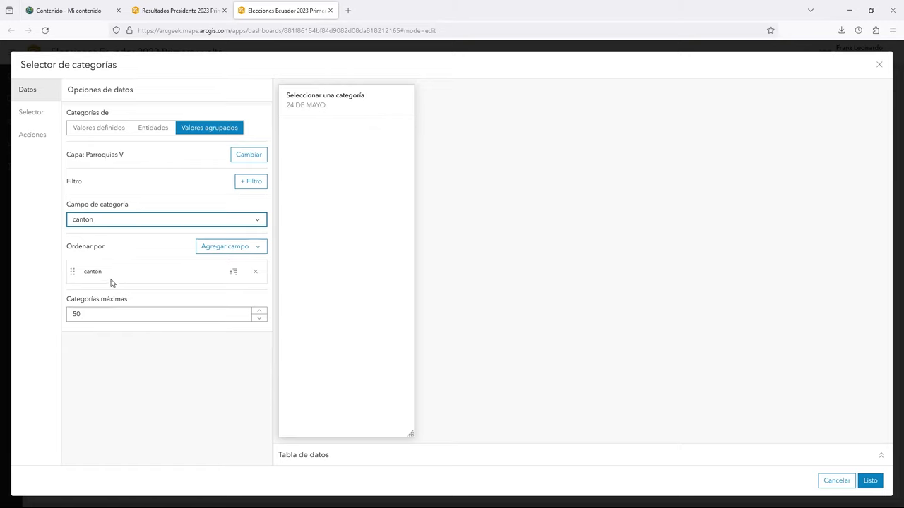
{"action": "left_click", "coordinate": [870, 480]}
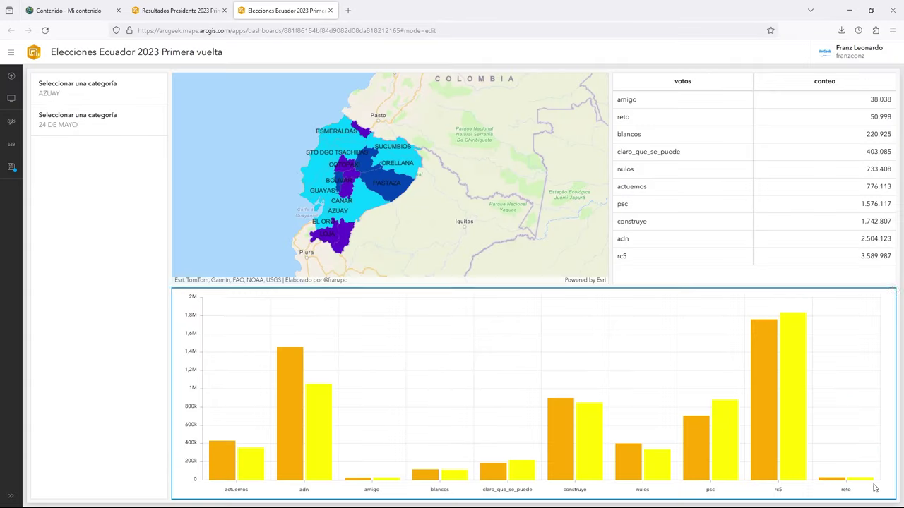
{"action": "left_click", "coordinate": [146, 130]}
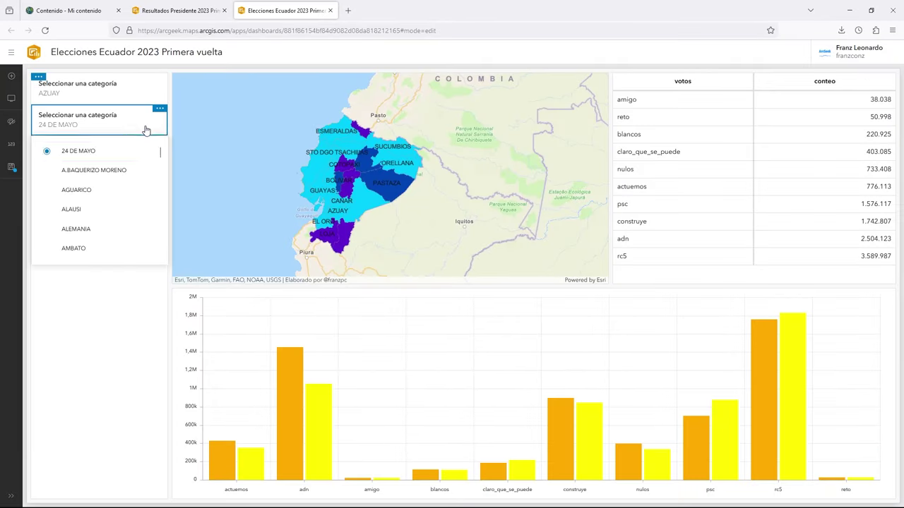
{"action": "scroll", "coordinate": [110, 199], "scroll_direction": "down", "scroll_amount": 5}
{"action": "scroll", "coordinate": [110, 199], "scroll_direction": "down", "scroll_amount": 2}
{"action": "scroll", "coordinate": [108, 197], "scroll_direction": "up", "scroll_amount": 6}
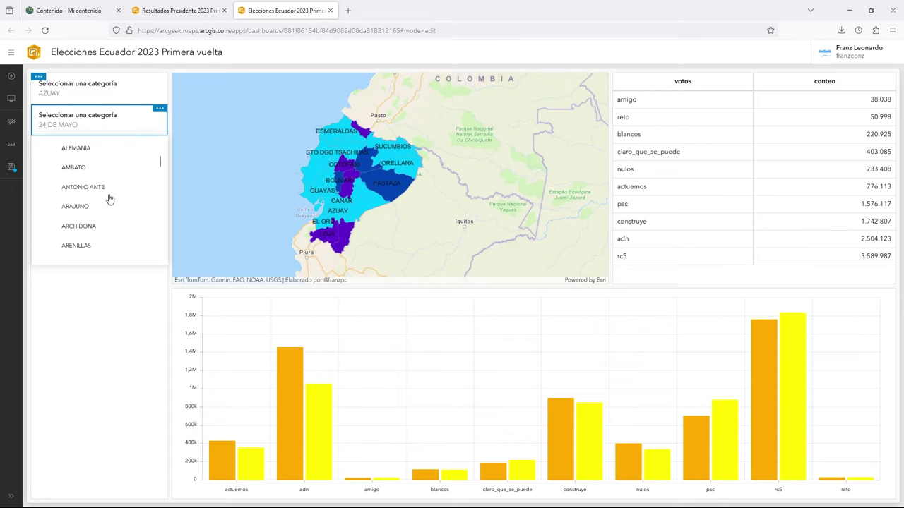
{"action": "left_click", "coordinate": [115, 341]}
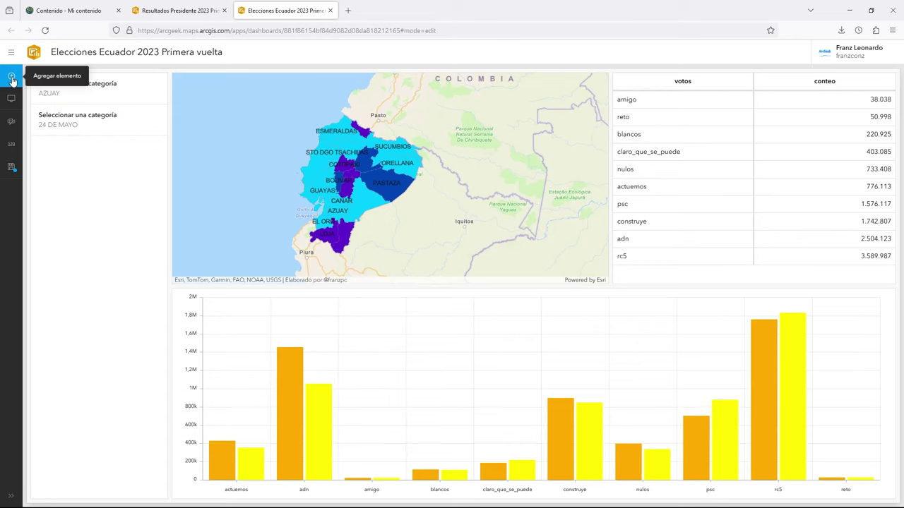
Step: Add a third category selector below the canton one, using grouped values of the Parroquias V layer
{"action": "left_click", "coordinate": [12, 76]}
{"action": "left_click", "coordinate": [100, 149]}
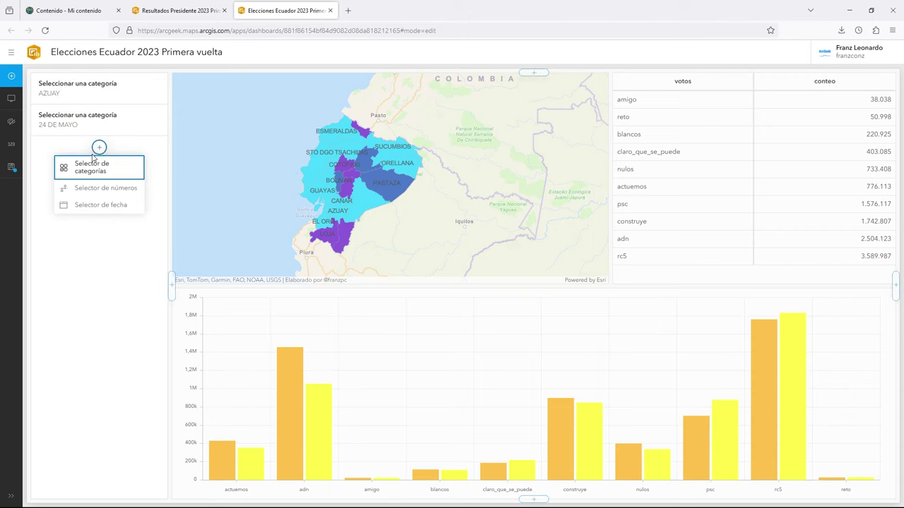
{"action": "left_click", "coordinate": [98, 170]}
{"action": "left_click", "coordinate": [212, 128]}
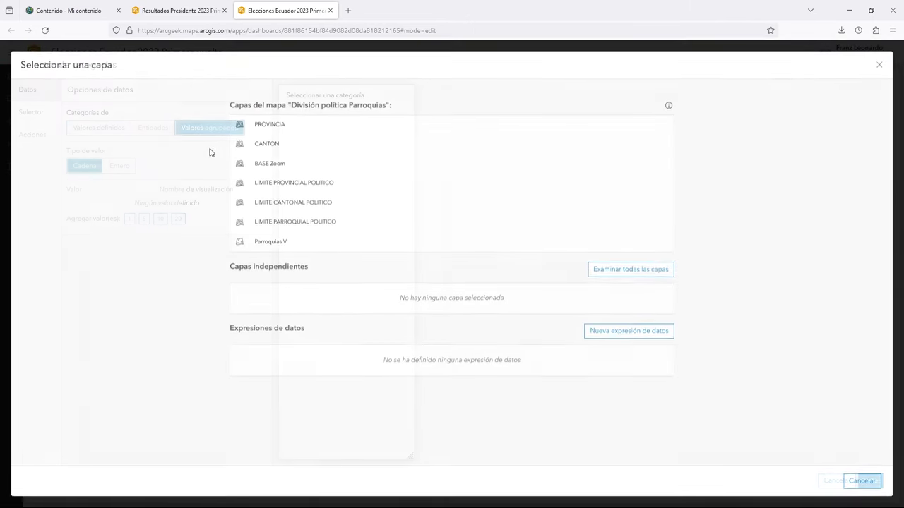
{"action": "left_click", "coordinate": [253, 242]}
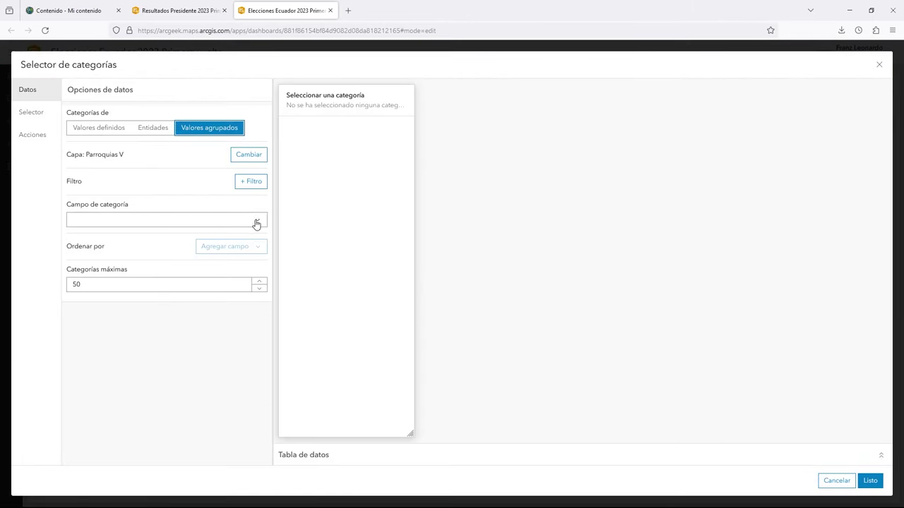
Step: Set parroquia as the third selector's category field, finish the selector, and check its list of parishes
{"action": "left_click", "coordinate": [254, 221]}
{"action": "scroll", "coordinate": [188, 297], "scroll_direction": "down", "scroll_amount": 3}
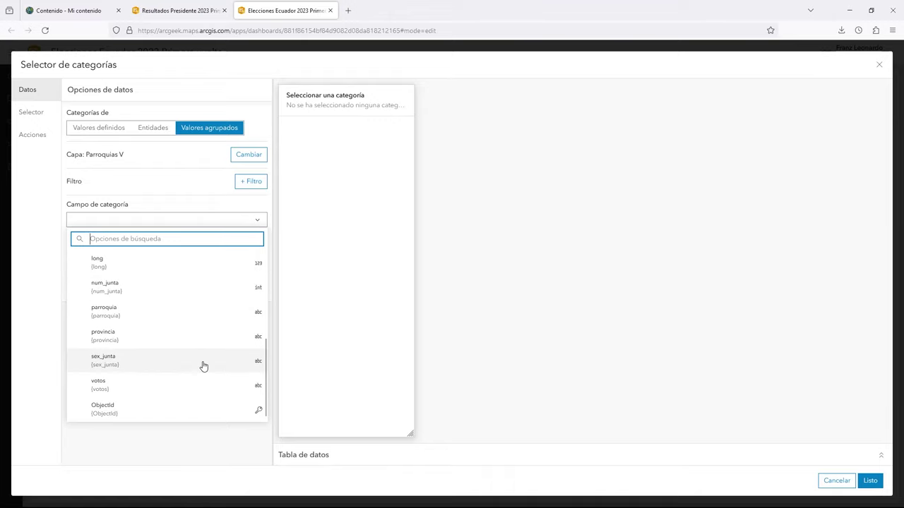
{"action": "left_click", "coordinate": [117, 316]}
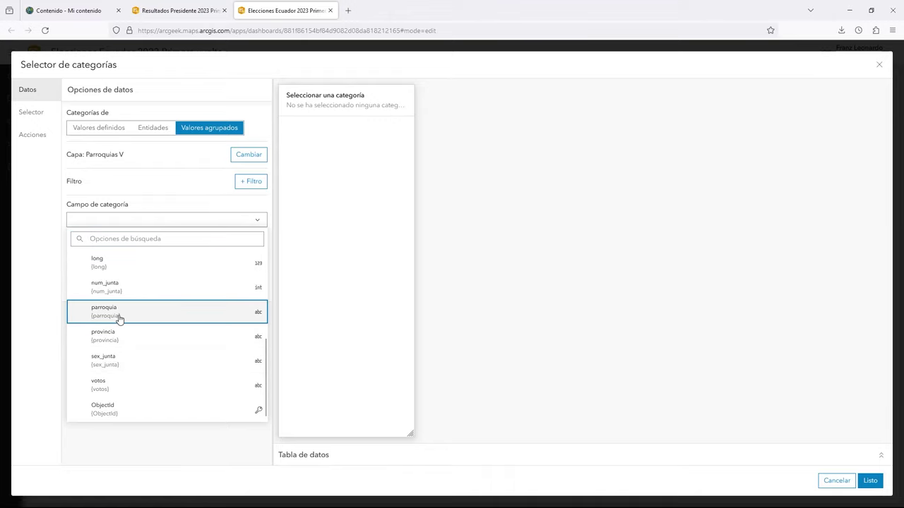
{"action": "left_click", "coordinate": [871, 481]}
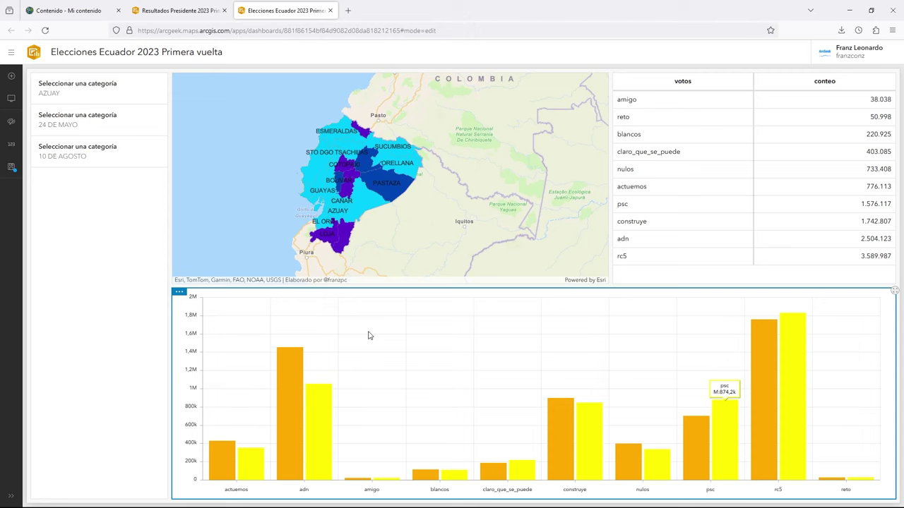
{"action": "left_click", "coordinate": [145, 149]}
{"action": "left_click", "coordinate": [106, 371]}
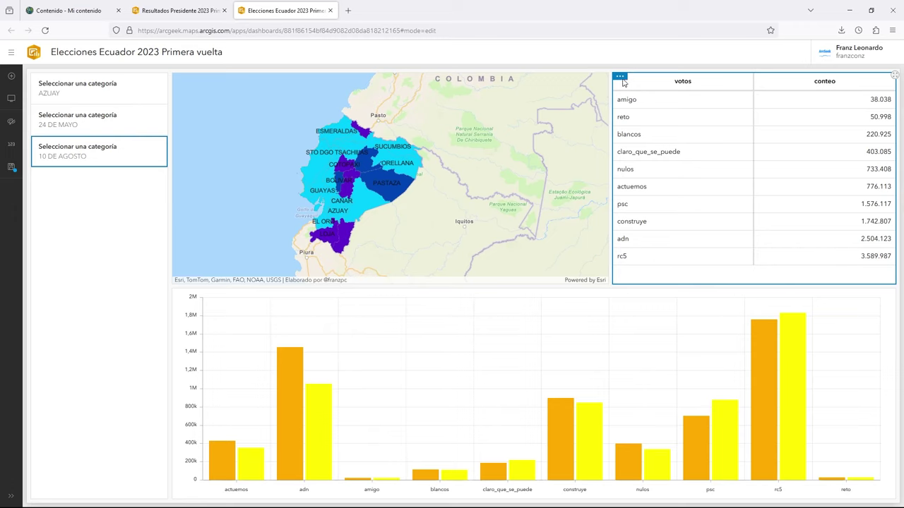
Step: Examine the results table's header options and the votos category labels in its configuration, and close it without changes
{"action": "mouse_move", "coordinate": [621, 79]}
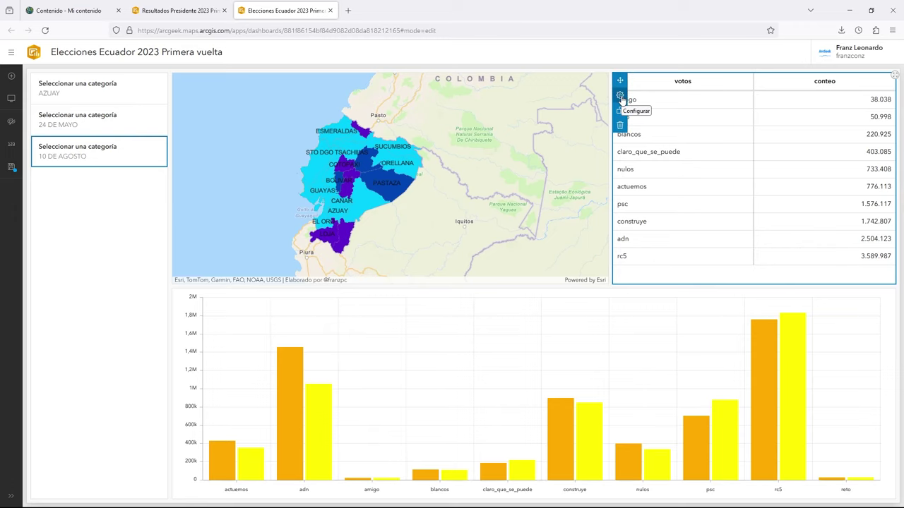
{"action": "left_click", "coordinate": [620, 96]}
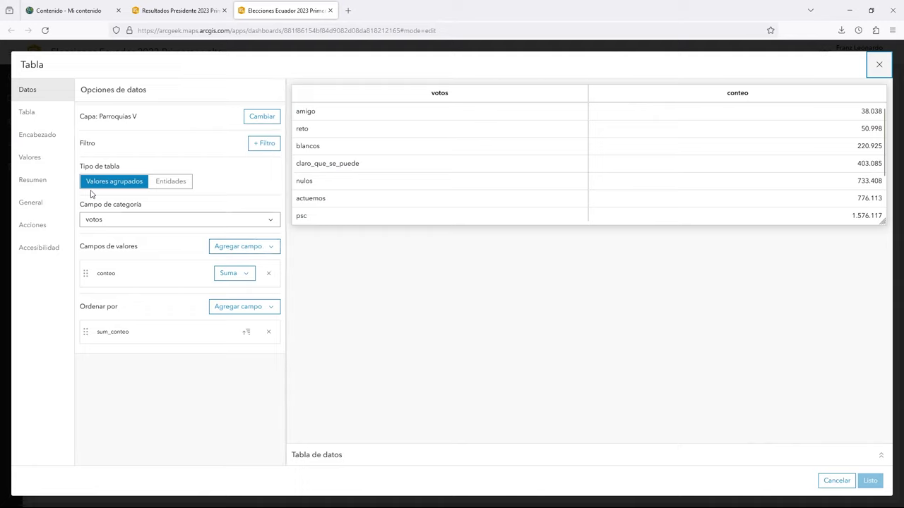
{"action": "left_click", "coordinate": [30, 158]}
{"action": "left_click", "coordinate": [37, 134]}
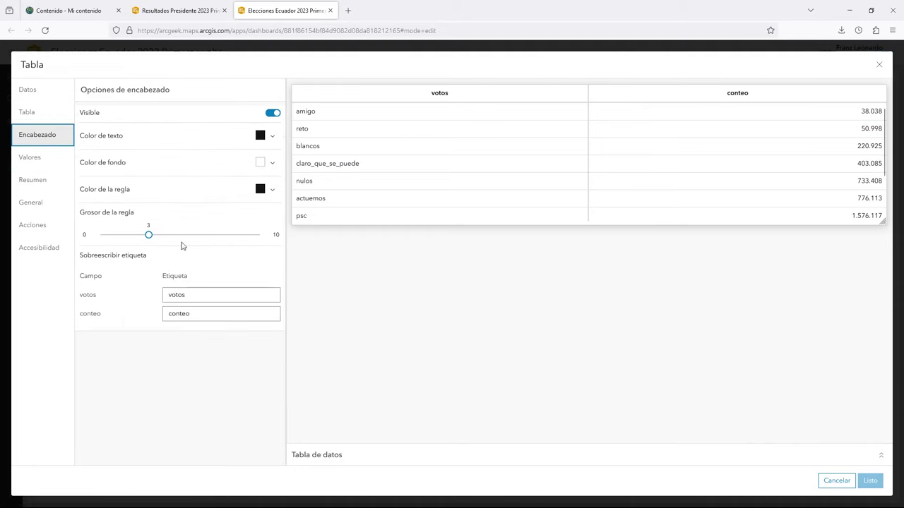
{"action": "left_click", "coordinate": [33, 168]}
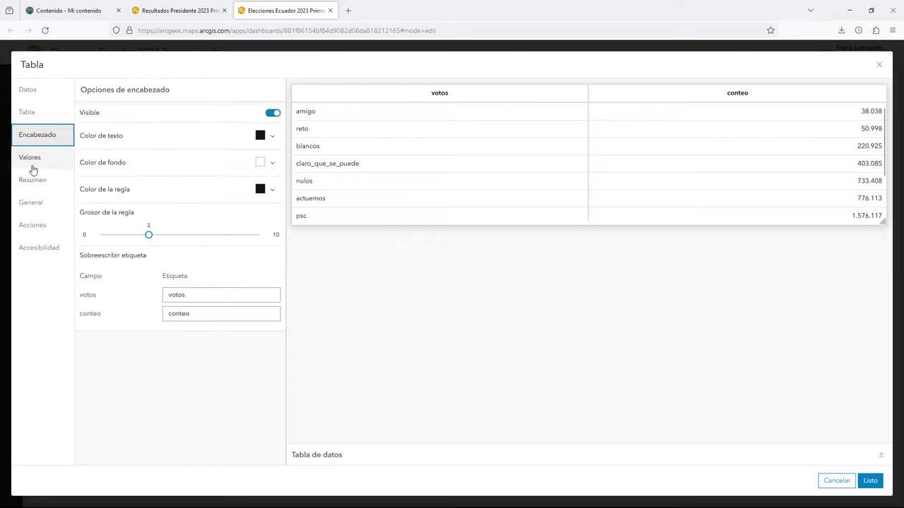
{"action": "left_click", "coordinate": [32, 163]}
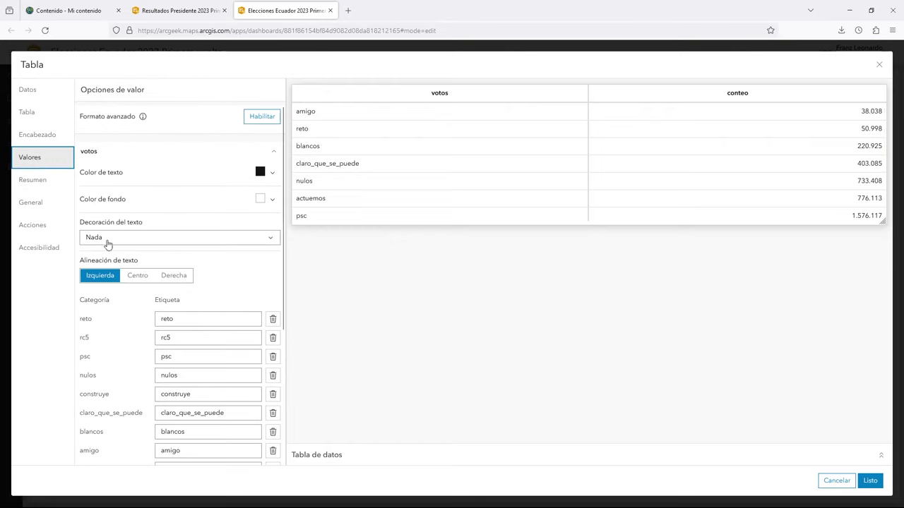
{"action": "scroll", "coordinate": [155, 355], "scroll_direction": "down", "scroll_amount": 3}
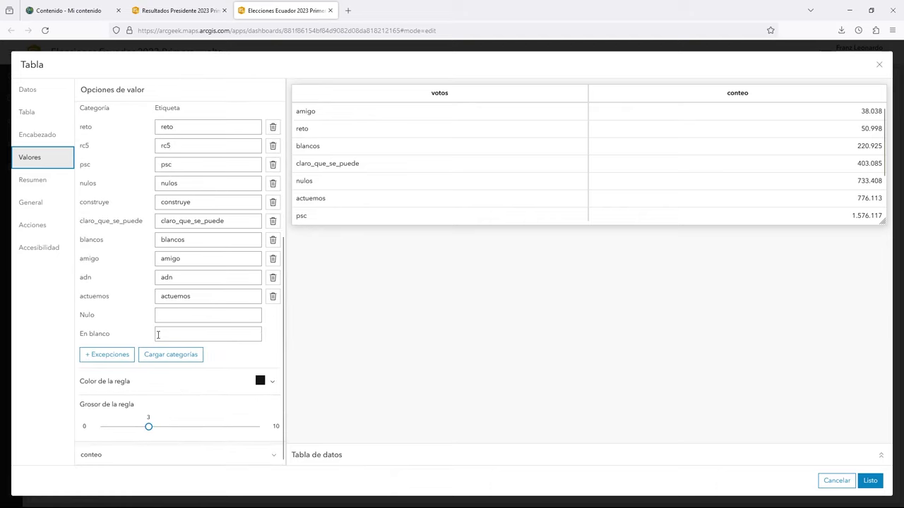
{"action": "scroll", "coordinate": [203, 270], "scroll_direction": "up", "scroll_amount": 2}
{"action": "left_click_drag", "start_coordinate": [181, 269], "coordinate": [142, 264]}
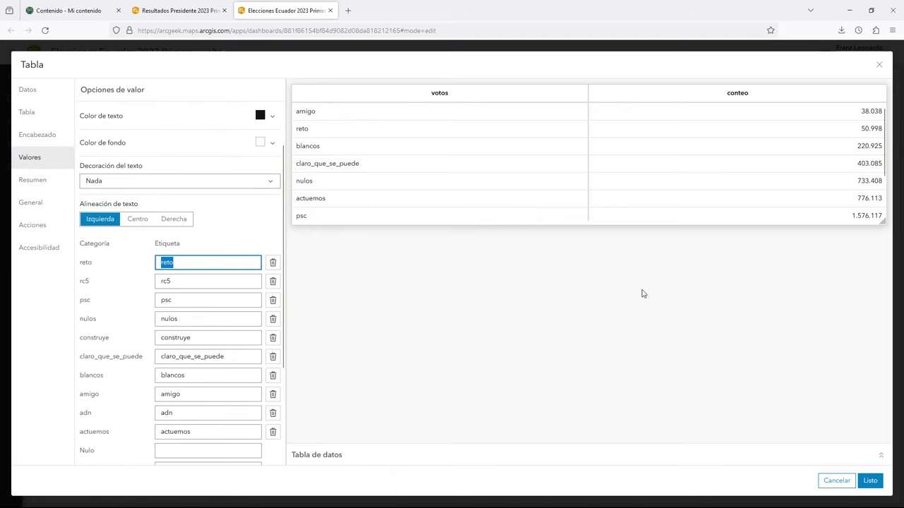
{"action": "left_click", "coordinate": [879, 64]}
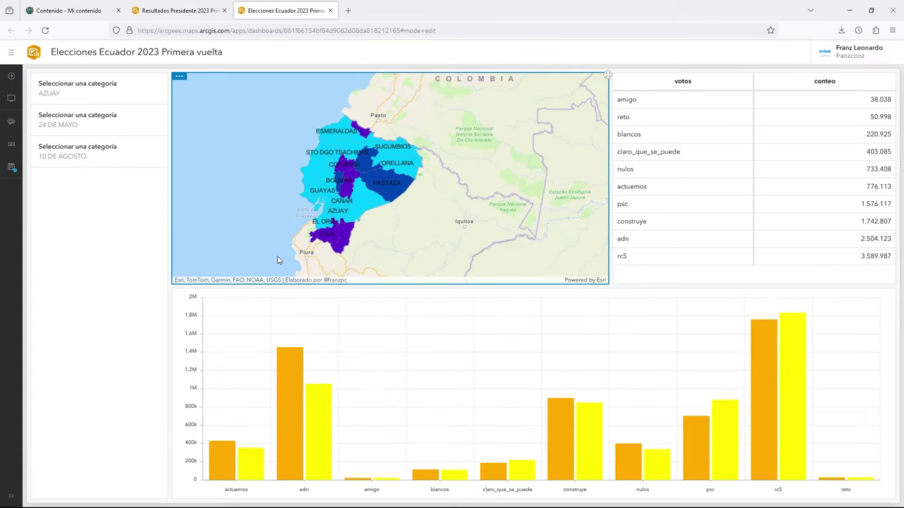
Step: Choose CAÑAR in the province selector and check which cantons the second selector offers
{"action": "left_click", "coordinate": [127, 96]}
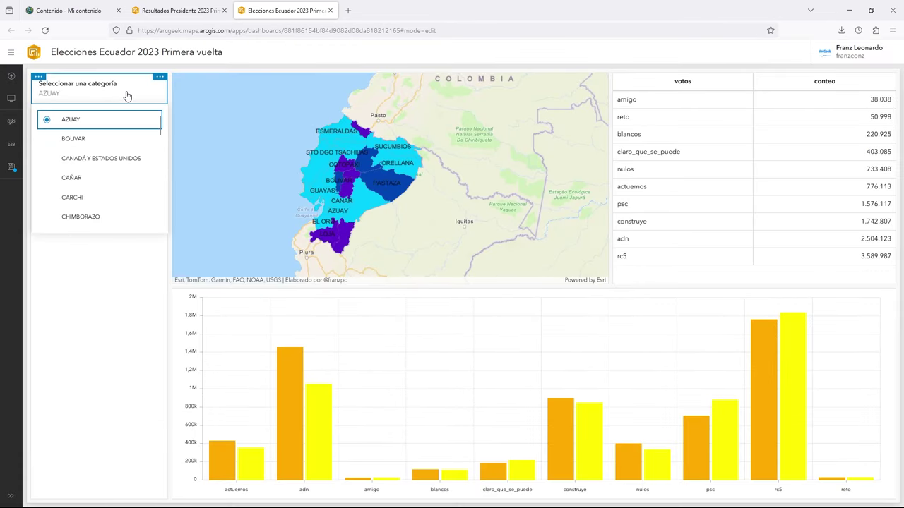
{"action": "left_click", "coordinate": [79, 179]}
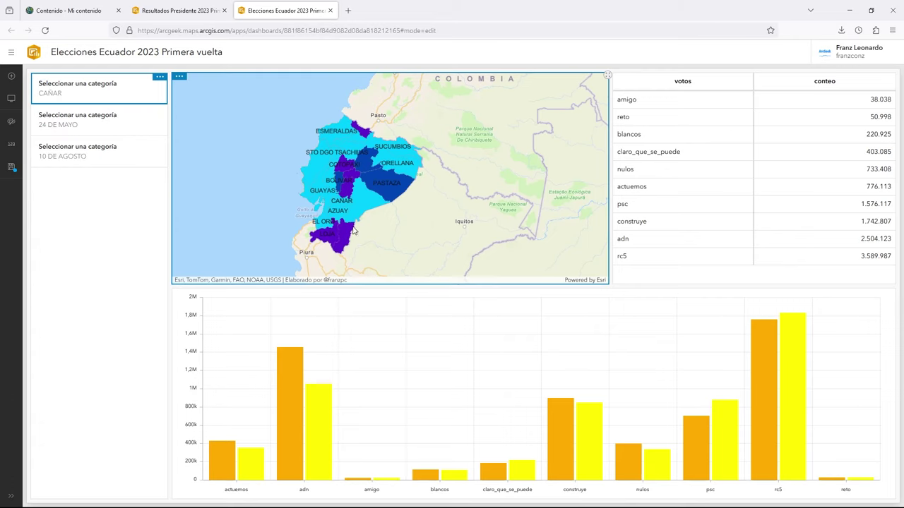
{"action": "left_click", "coordinate": [111, 126]}
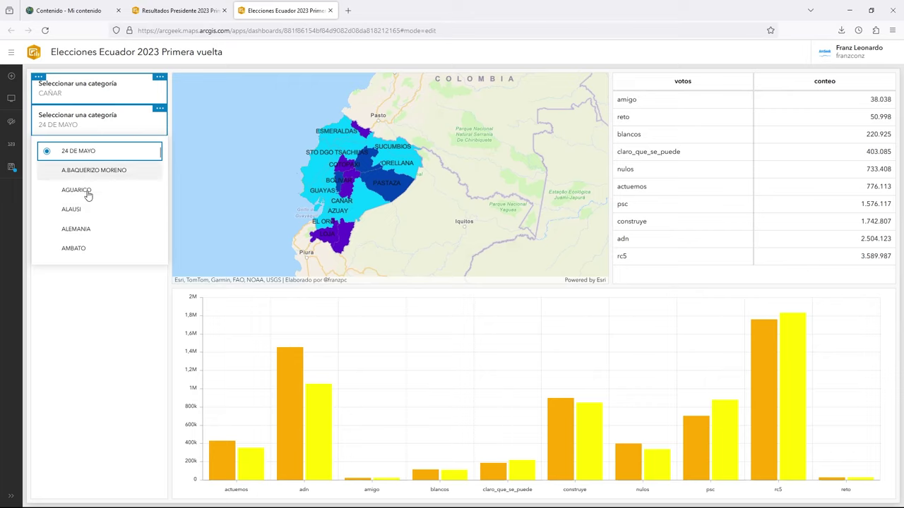
{"action": "left_click", "coordinate": [103, 276]}
Step: Enable search, the reset option and the None option in the province selector's configuration
{"action": "left_click", "coordinate": [83, 96]}
{"action": "left_click", "coordinate": [160, 76]}
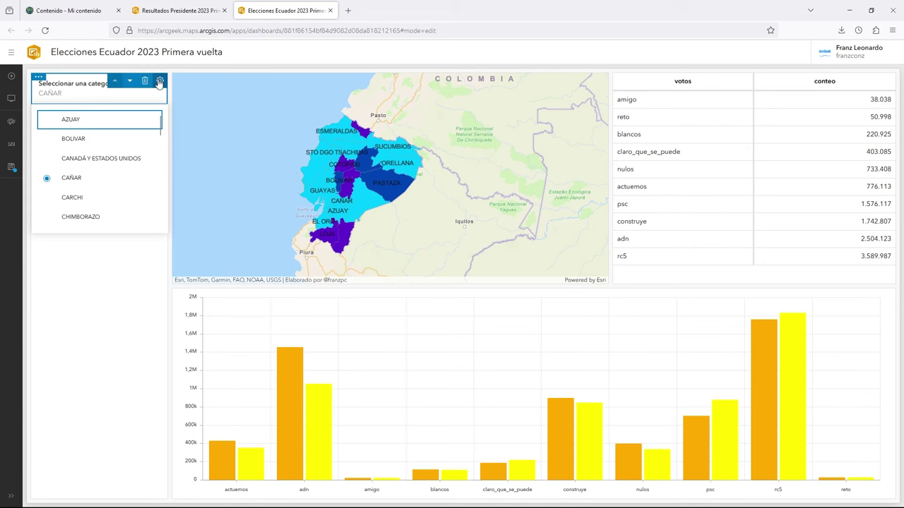
{"action": "left_click", "coordinate": [158, 79]}
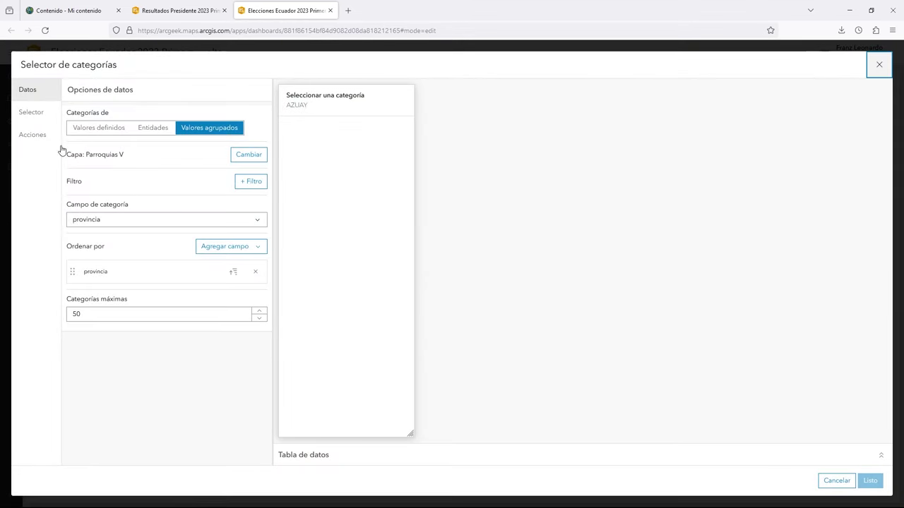
{"action": "left_click", "coordinate": [34, 120]}
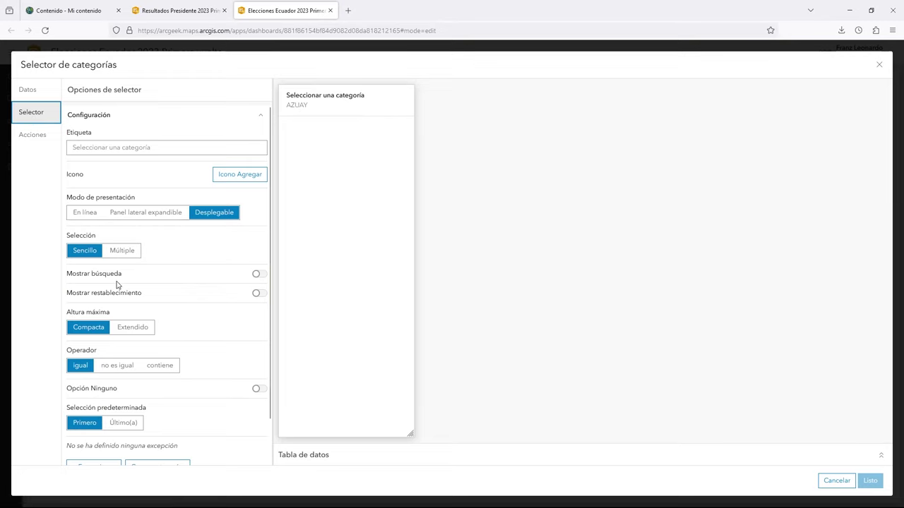
{"action": "left_click", "coordinate": [258, 275]}
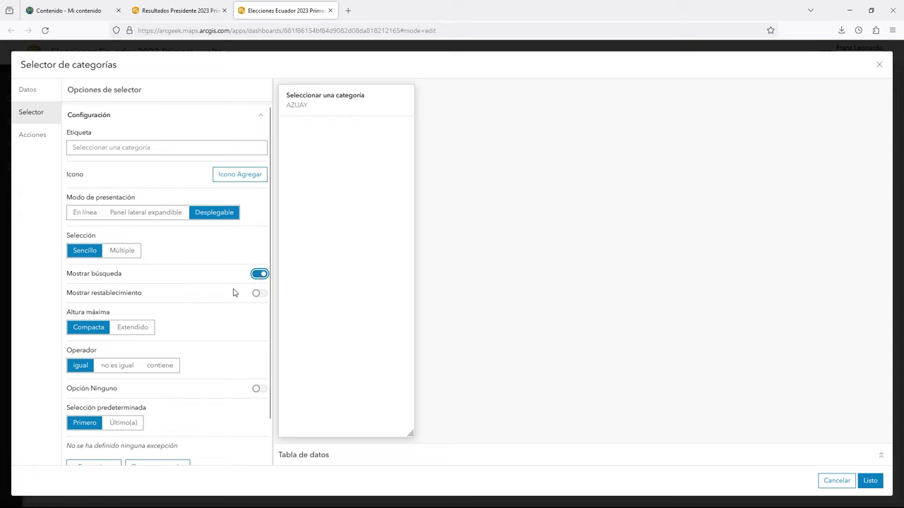
{"action": "left_click", "coordinate": [255, 295]}
{"action": "left_click", "coordinate": [258, 390]}
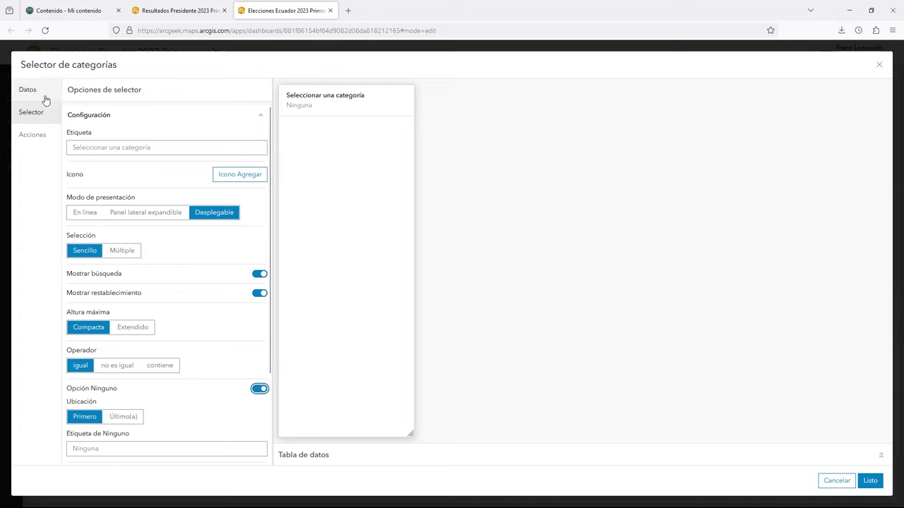
Step: Make the province selector filter Selector de categorías (2), rendering it only with a filter, and finish the configuration
{"action": "left_click", "coordinate": [31, 138]}
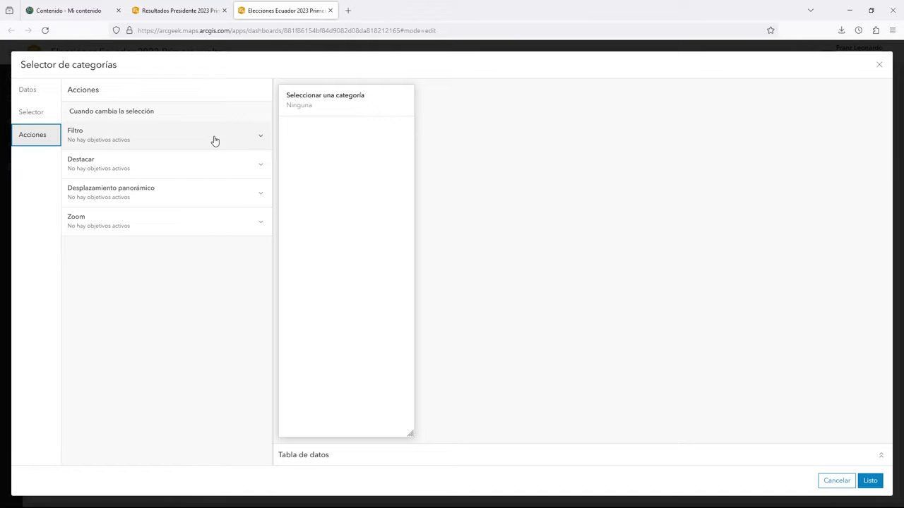
{"action": "left_click", "coordinate": [258, 139]}
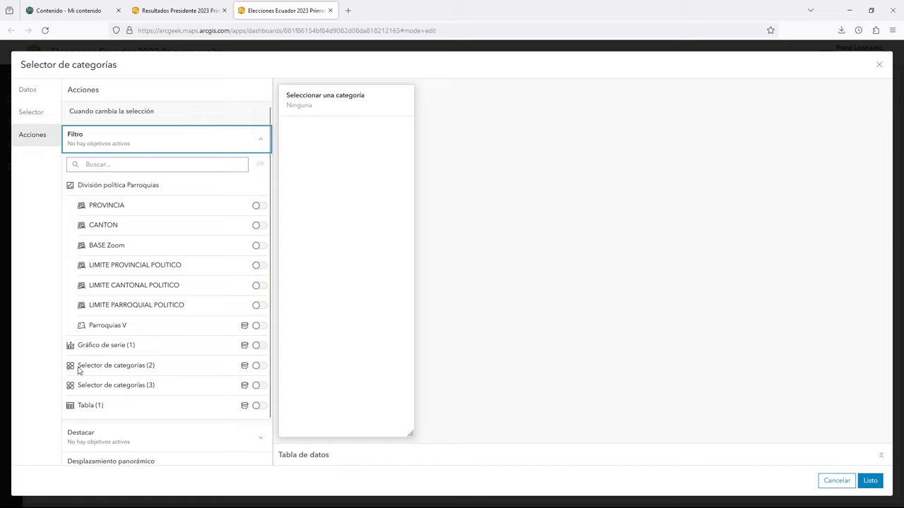
{"action": "left_click", "coordinate": [259, 366]}
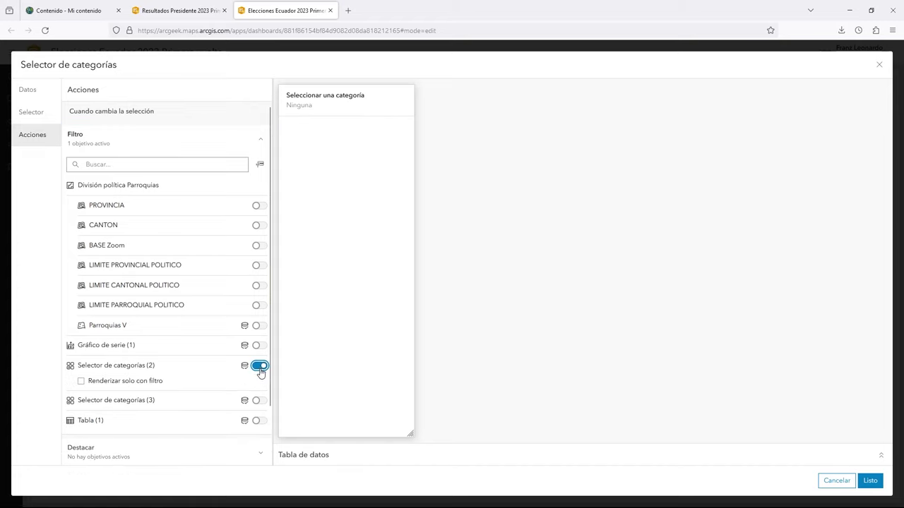
{"action": "left_click", "coordinate": [81, 381]}
{"action": "left_click", "coordinate": [871, 482]}
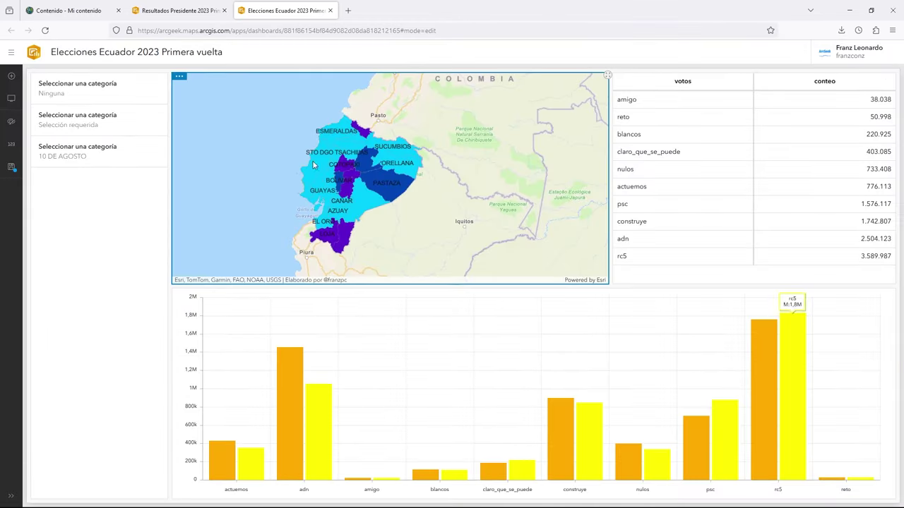
Step: Choose AZUAY in the province selector and look through the cantons offered in the second selector
{"action": "left_click", "coordinate": [84, 94]}
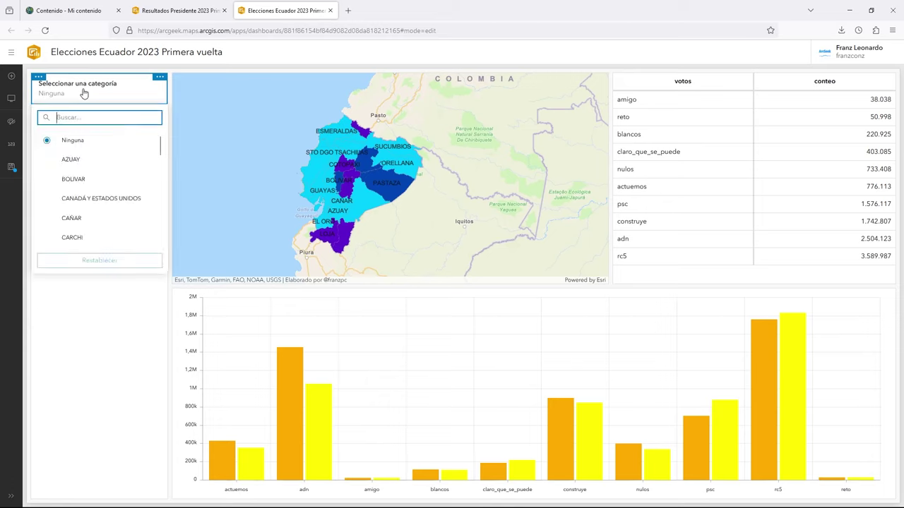
{"action": "left_click", "coordinate": [83, 166]}
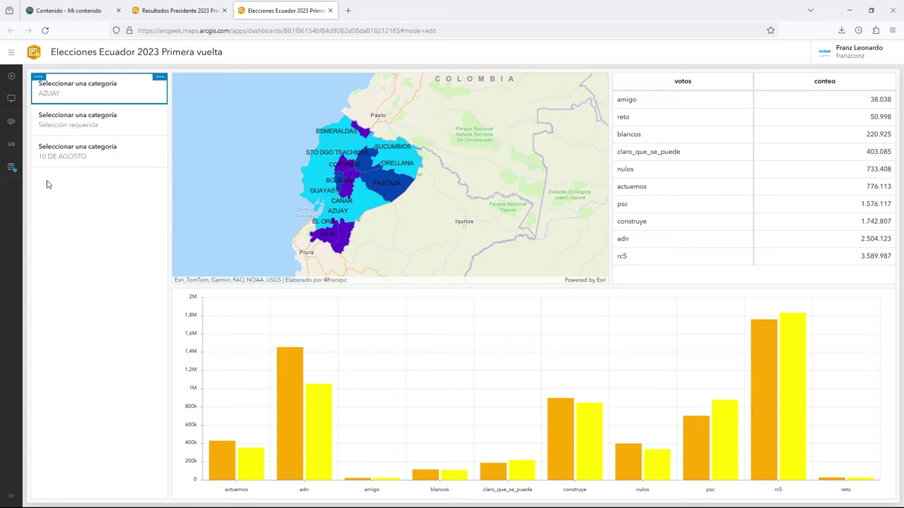
{"action": "left_click", "coordinate": [127, 122]}
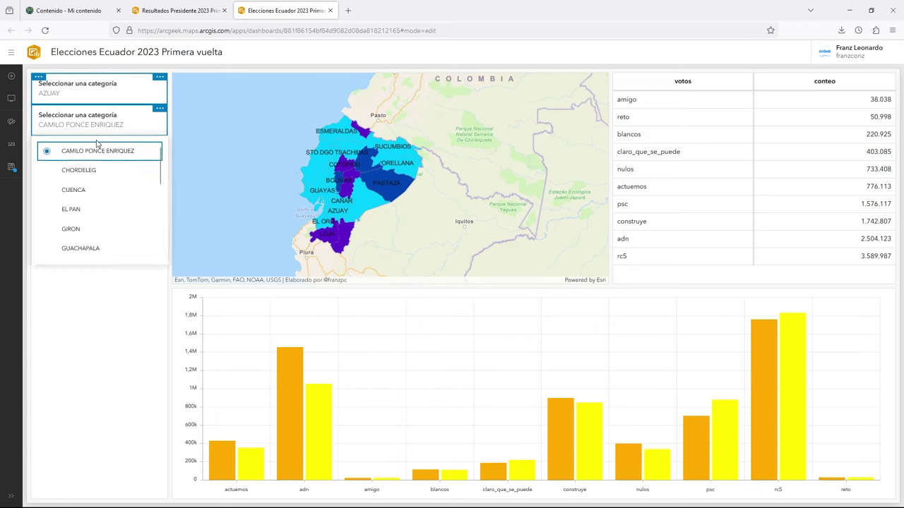
{"action": "scroll", "coordinate": [89, 197], "scroll_direction": "down", "scroll_amount": 5}
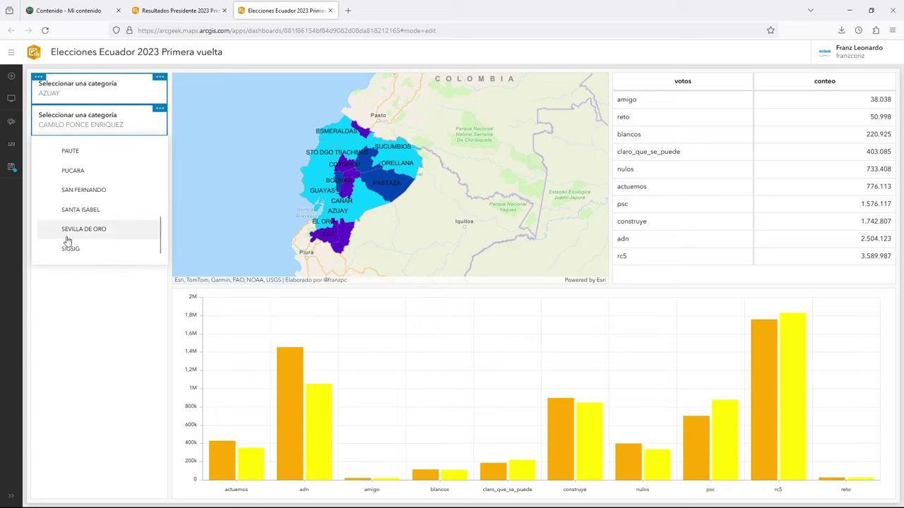
Step: Switch the province selector to LOJA and look through the cantons offered in the second selector
{"action": "left_click", "coordinate": [89, 96]}
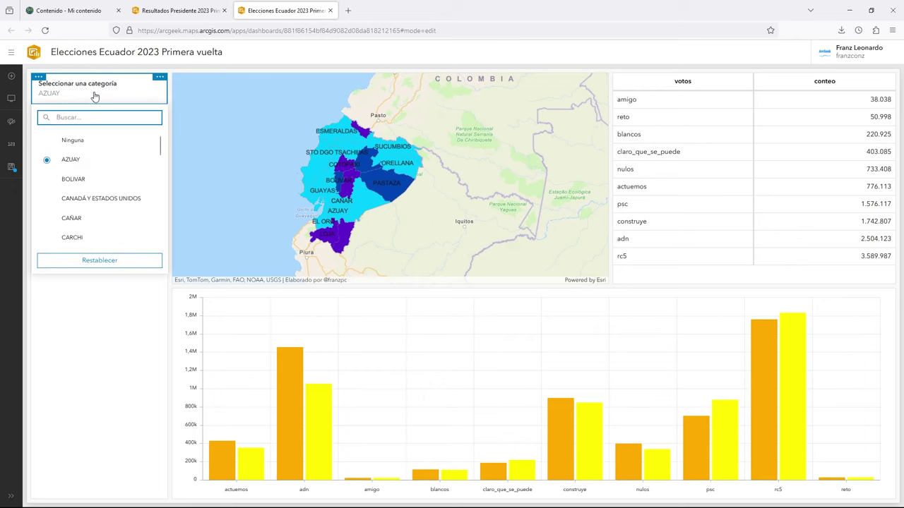
{"action": "scroll", "coordinate": [109, 197], "scroll_direction": "down", "scroll_amount": 5}
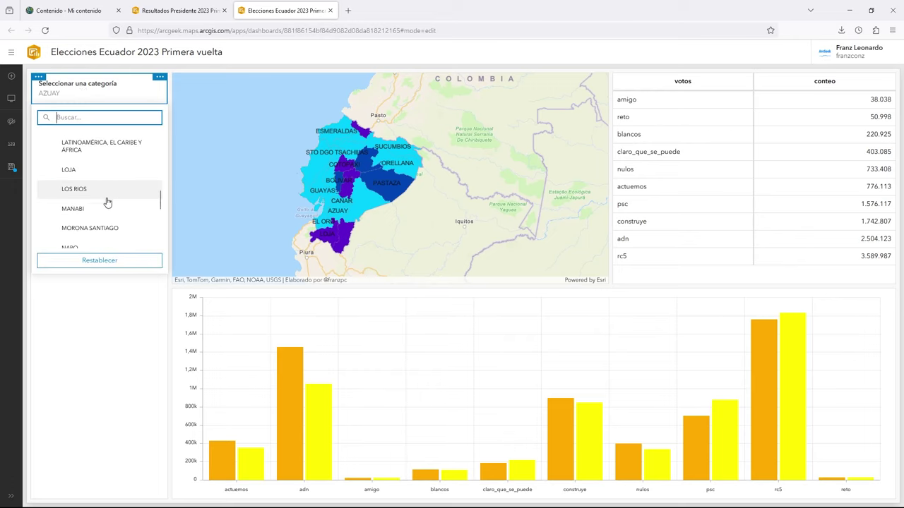
{"action": "left_click", "coordinate": [71, 170]}
{"action": "left_click", "coordinate": [113, 128]}
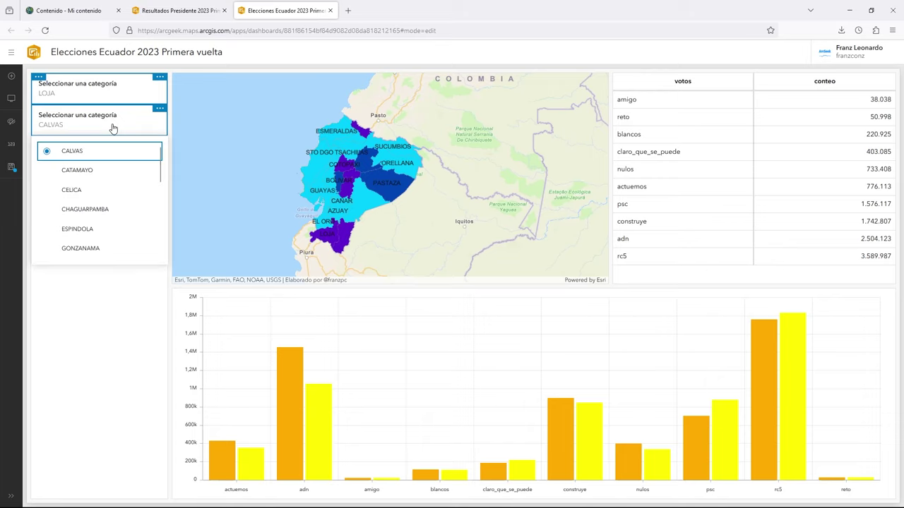
{"action": "scroll", "coordinate": [99, 181], "scroll_direction": "down", "scroll_amount": 3}
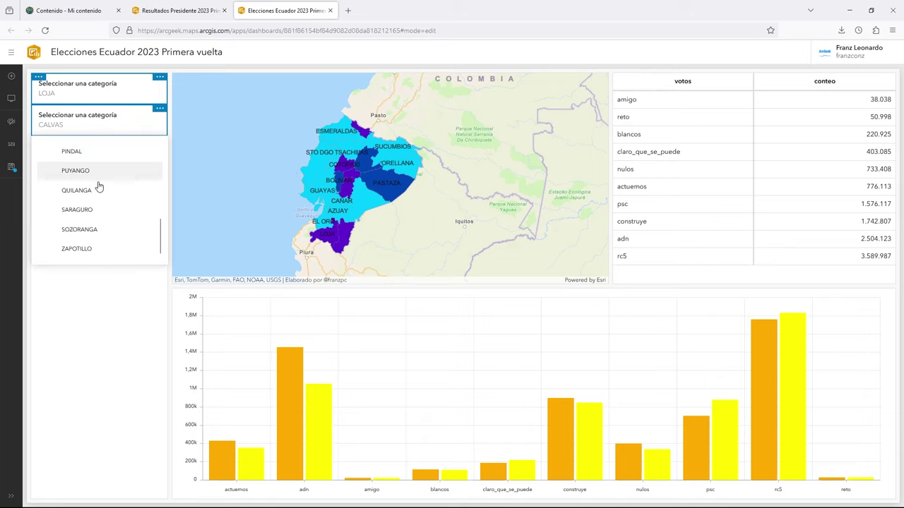
{"action": "left_click", "coordinate": [108, 295]}
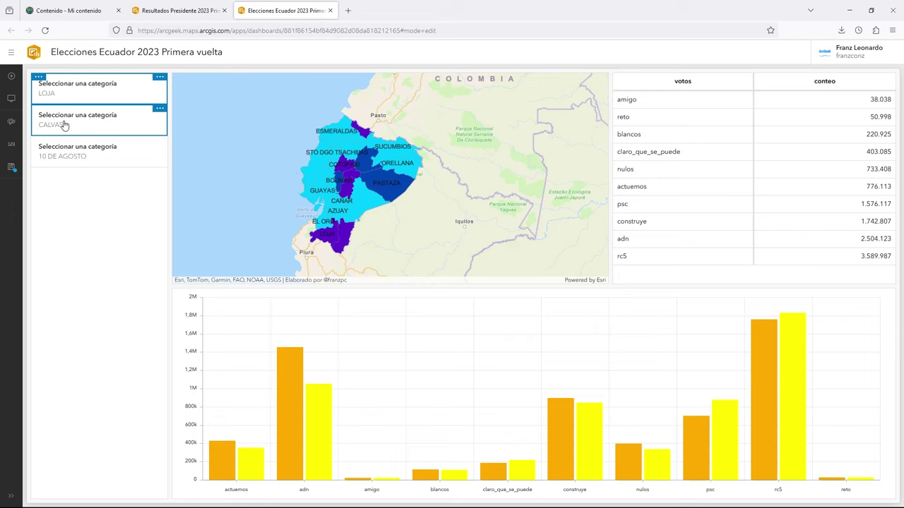
Step: Make the canton selector filter Selector de categorías (3), rendering it only with a filter, and finish the configuration
{"action": "left_click", "coordinate": [161, 113]}
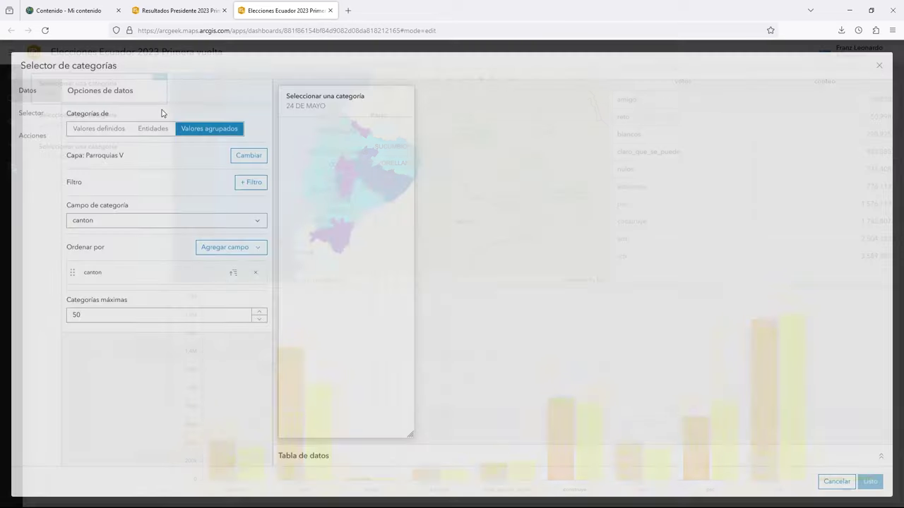
{"action": "left_click", "coordinate": [31, 135]}
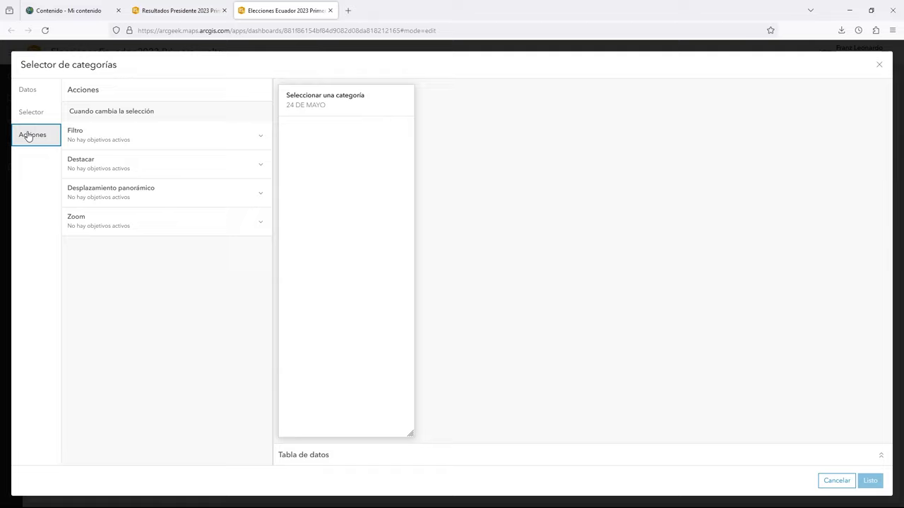
{"action": "left_click", "coordinate": [258, 138]}
{"action": "scroll", "coordinate": [197, 279], "scroll_direction": "down", "scroll_amount": 1}
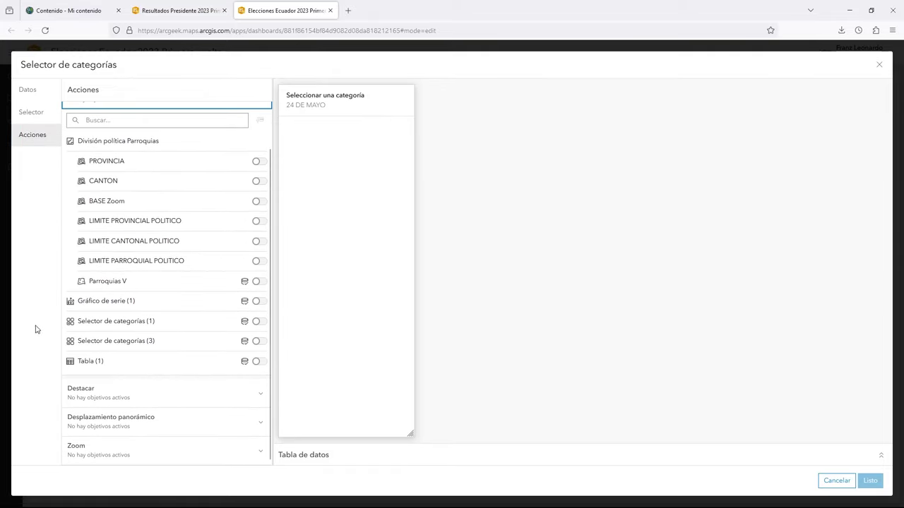
{"action": "left_click", "coordinate": [258, 341]}
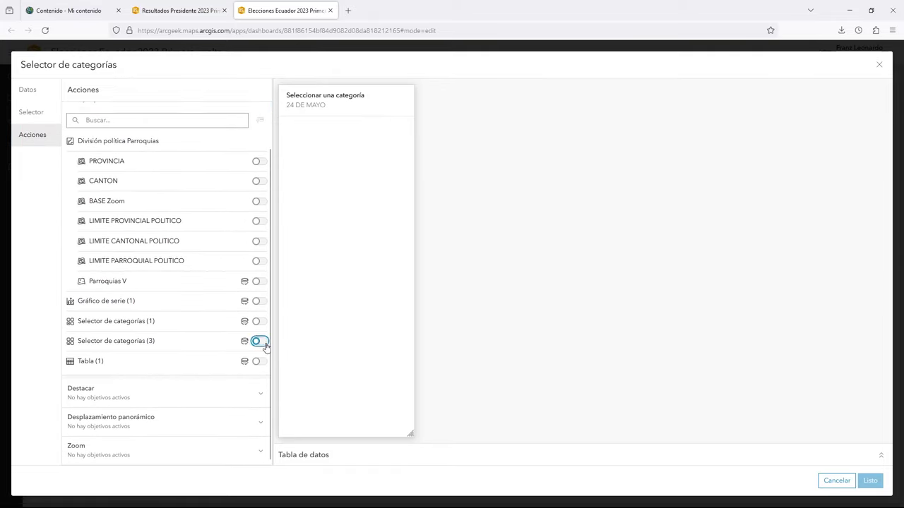
{"action": "left_click", "coordinate": [81, 358]}
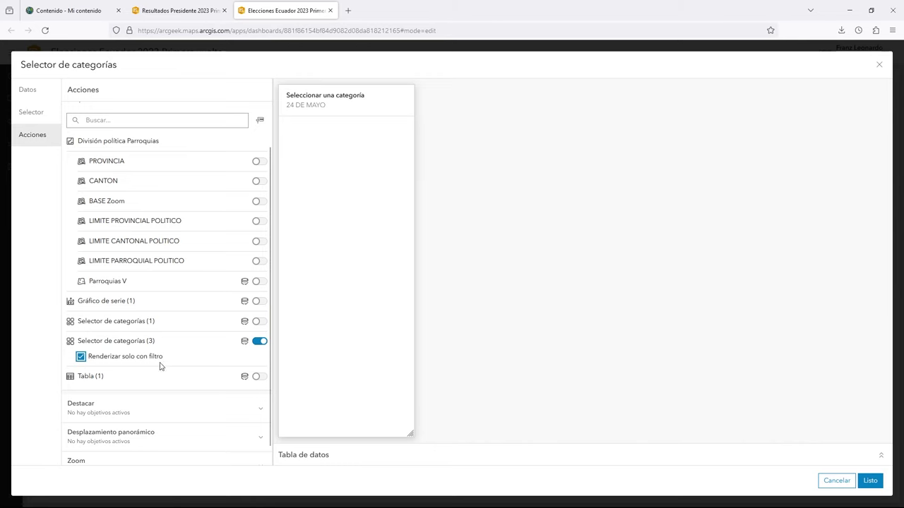
{"action": "left_click", "coordinate": [869, 480]}
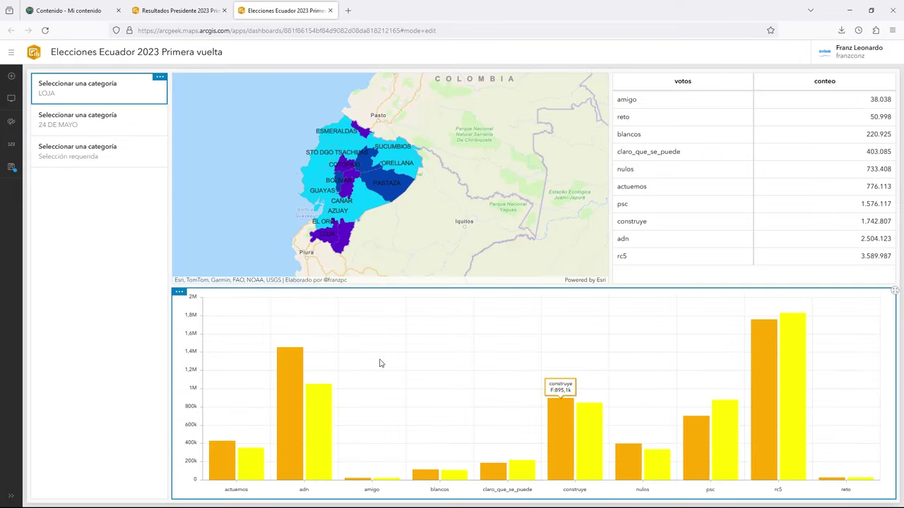
Step: Test the selector chain by choosing province AZUAY and canton EL PAN, and check the parishes offered in the third selector
{"action": "left_click", "coordinate": [117, 99]}
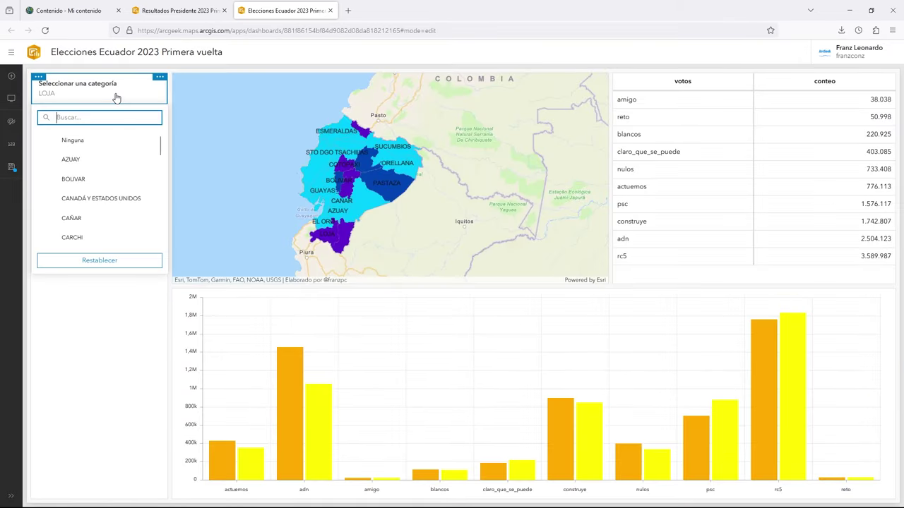
{"action": "left_click", "coordinate": [85, 161]}
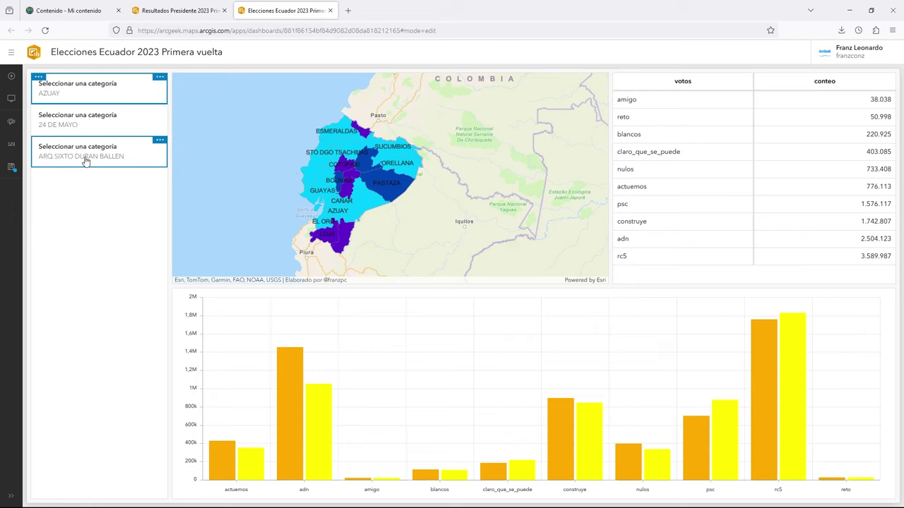
{"action": "left_click", "coordinate": [120, 124]}
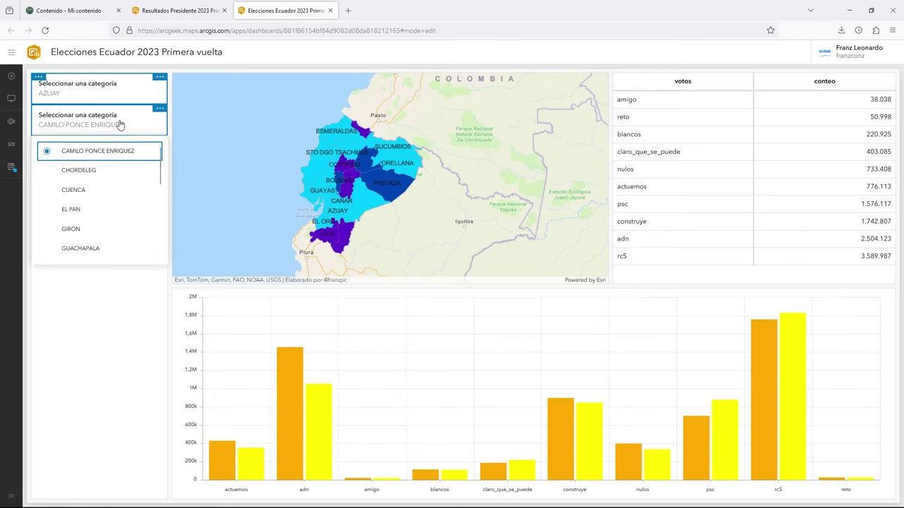
{"action": "left_click", "coordinate": [80, 210]}
{"action": "left_click", "coordinate": [118, 159]}
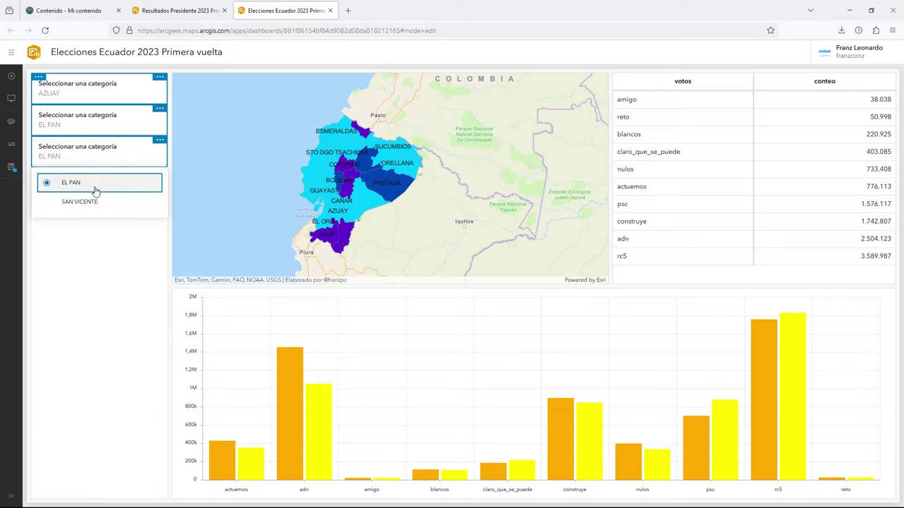
{"action": "left_click", "coordinate": [103, 300]}
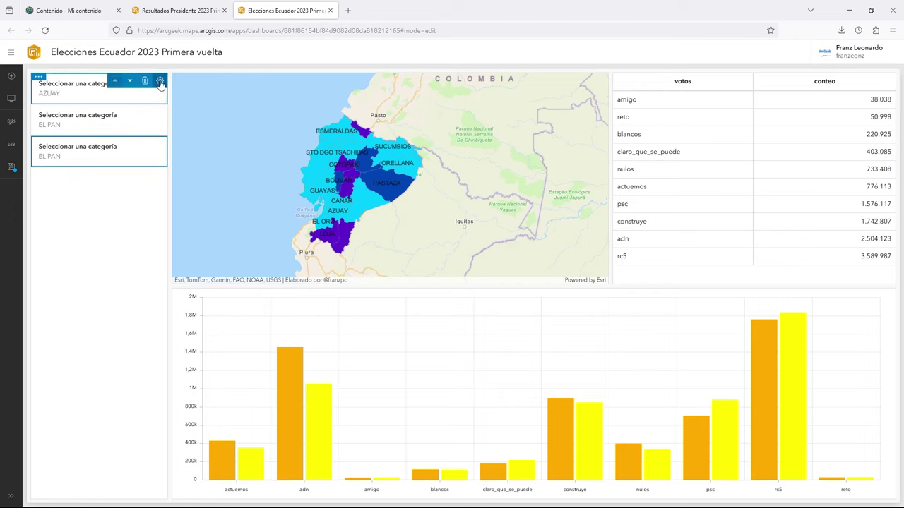
Step: Label the first selector "Provincia" and finish its configuration
{"action": "left_click", "coordinate": [160, 82]}
{"action": "left_click", "coordinate": [32, 114]}
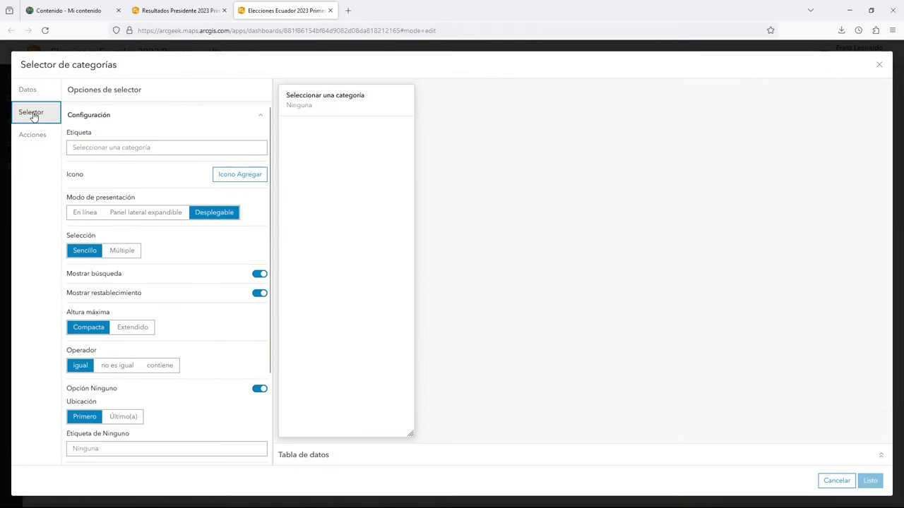
{"action": "left_click", "coordinate": [91, 149]}
{"action": "type", "text": "Pr"}
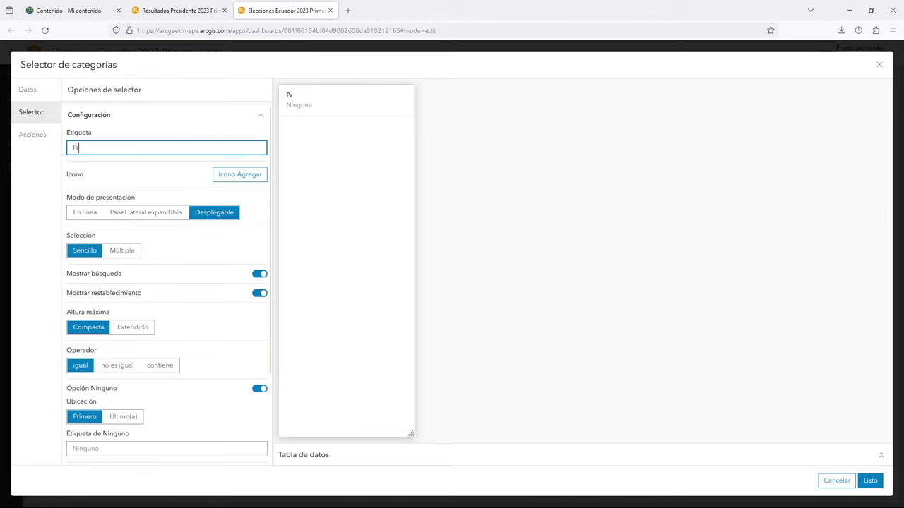
{"action": "type", "text": "ovincia"}
{"action": "left_click", "coordinate": [869, 480]}
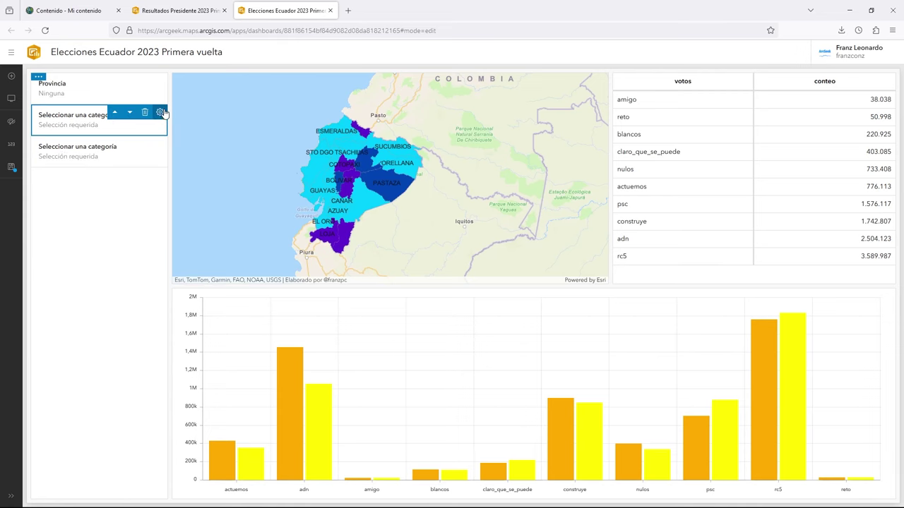
Step: Label the second category selector "Cantón" and finish its configuration
{"action": "left_click", "coordinate": [160, 113]}
{"action": "left_click", "coordinate": [39, 115]}
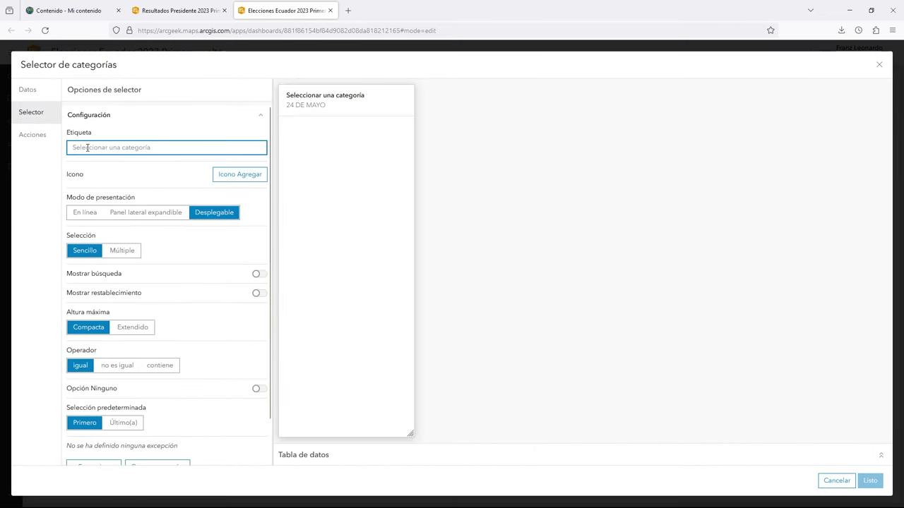
{"action": "left_click", "coordinate": [86, 147]}
{"action": "type", "text": "Cantón"}
{"action": "left_click", "coordinate": [869, 480]}
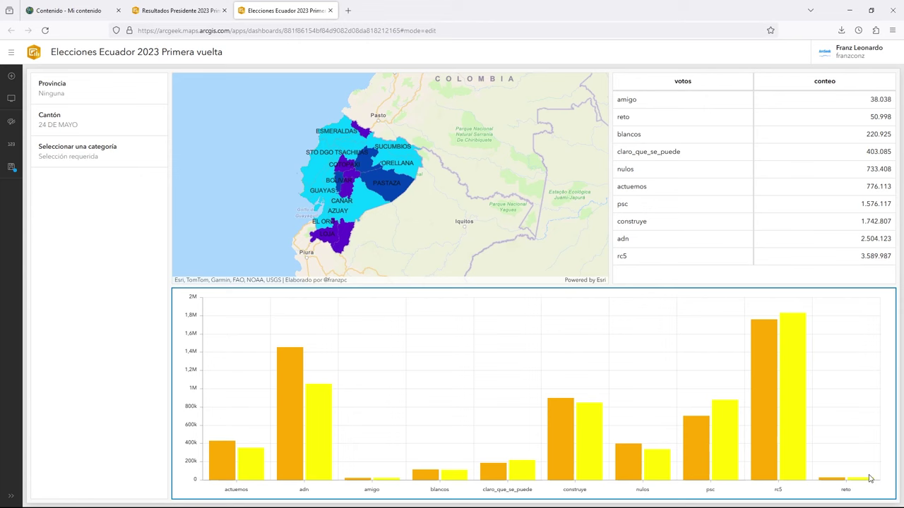
Step: Label the third category selector "Parroquia" and finish its configuration
{"action": "left_click", "coordinate": [160, 140]}
{"action": "left_click", "coordinate": [35, 113]}
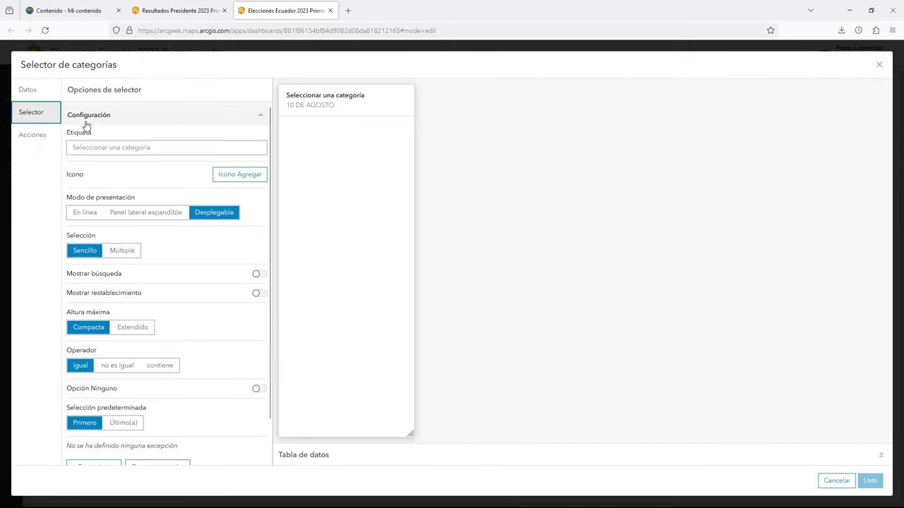
{"action": "left_click", "coordinate": [97, 147]}
{"action": "type", "text": "Parroquia"}
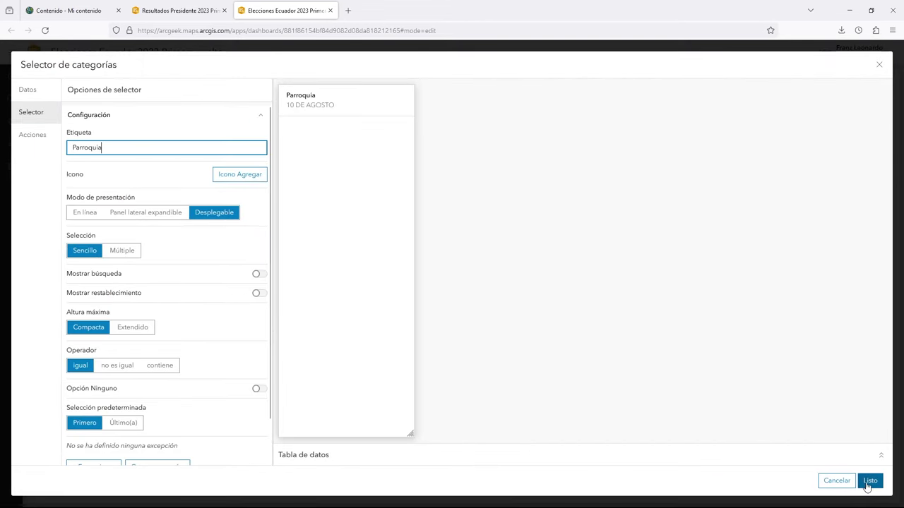
{"action": "left_click", "coordinate": [869, 481]}
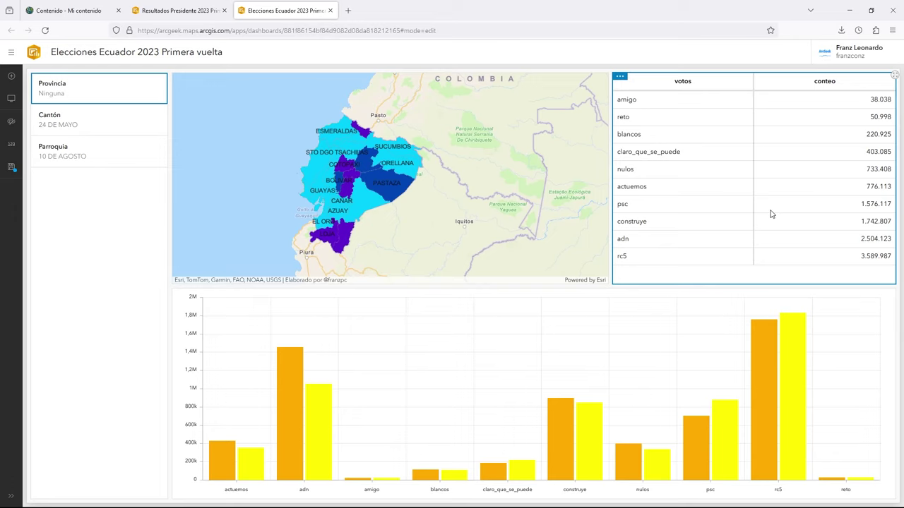
Step: Set the legend location of the series chart to Lado and finish its configuration
{"action": "mouse_move", "coordinate": [279, 387]}
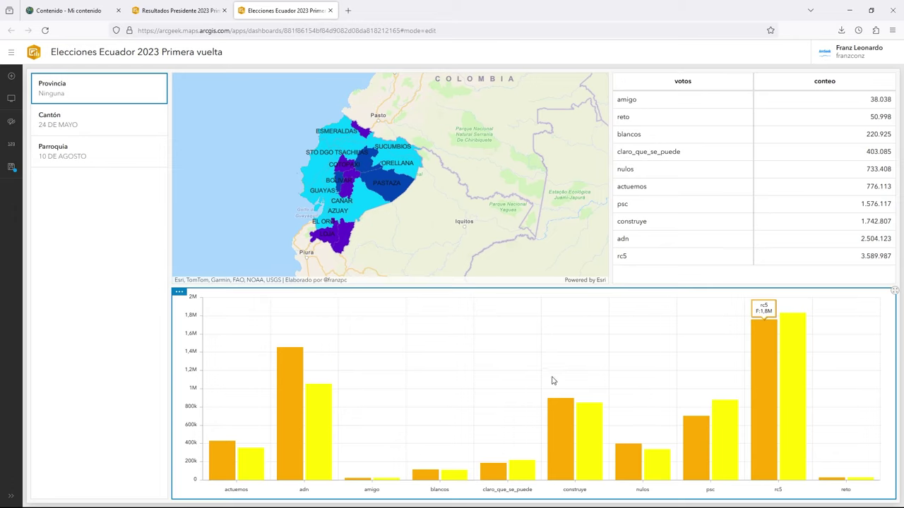
{"action": "mouse_move", "coordinate": [787, 350]}
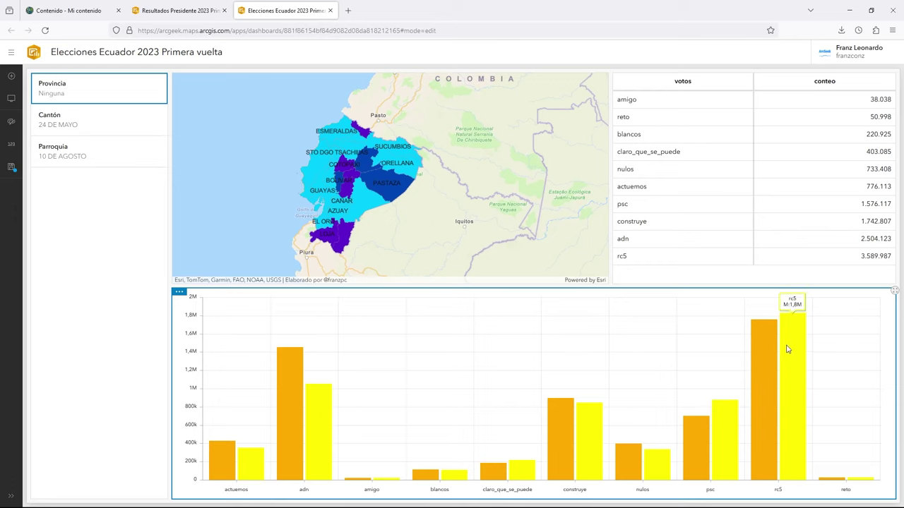
{"action": "mouse_move", "coordinate": [179, 293]}
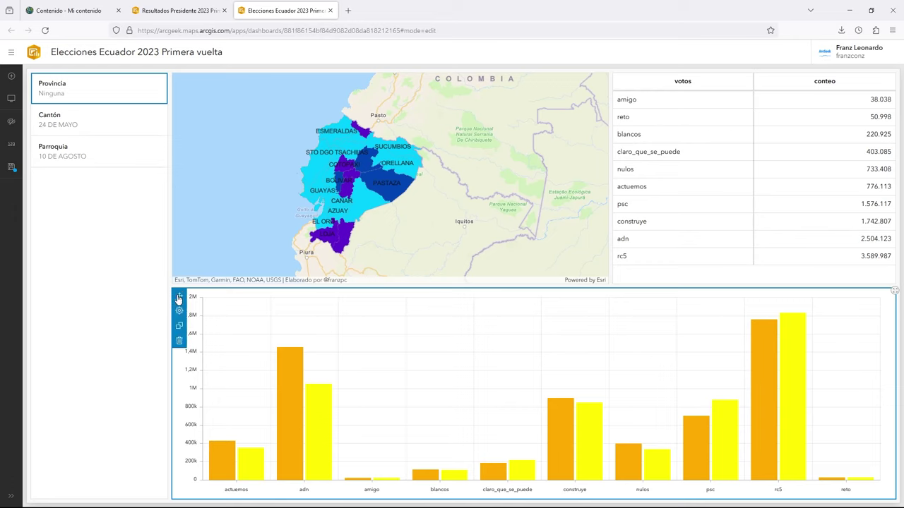
{"action": "left_click", "coordinate": [180, 315]}
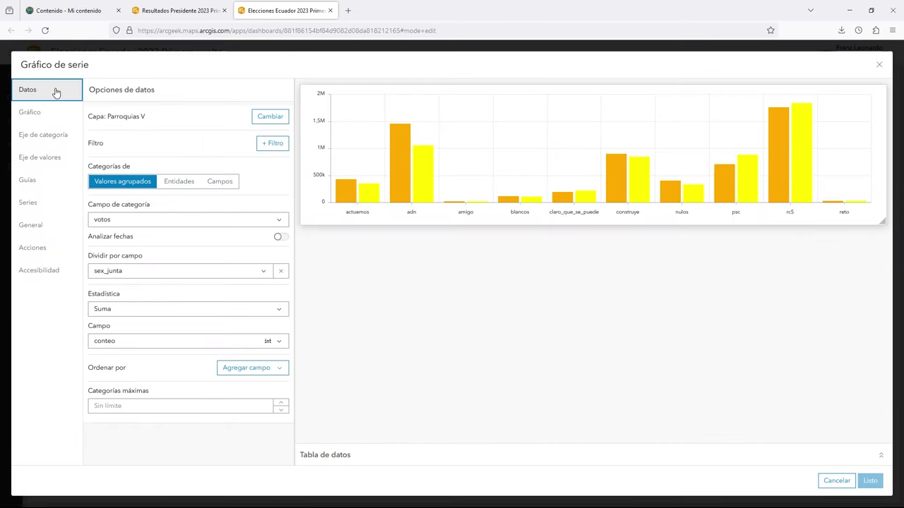
{"action": "left_click", "coordinate": [29, 114]}
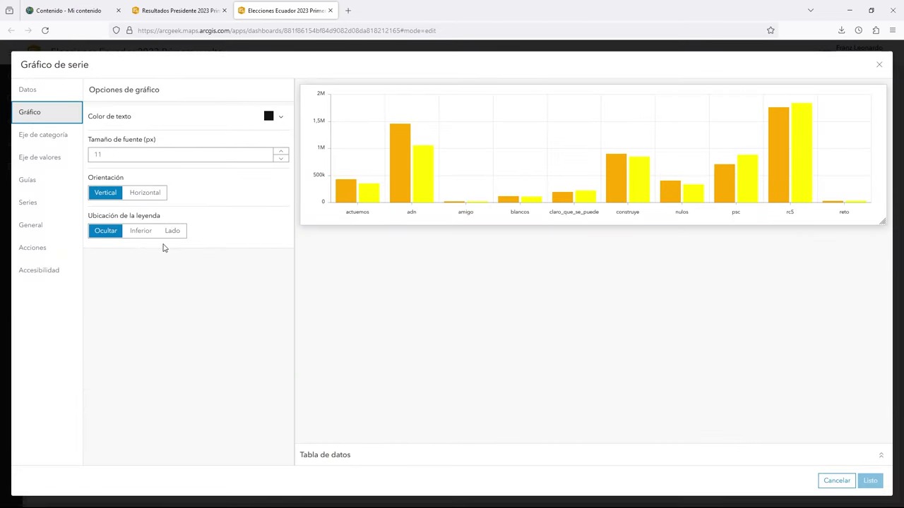
{"action": "left_click", "coordinate": [172, 233]}
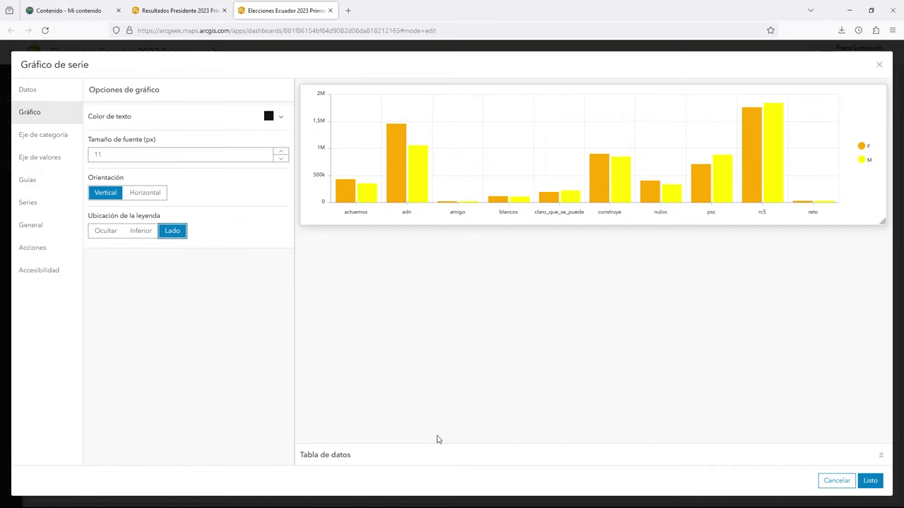
{"action": "left_click", "coordinate": [869, 481]}
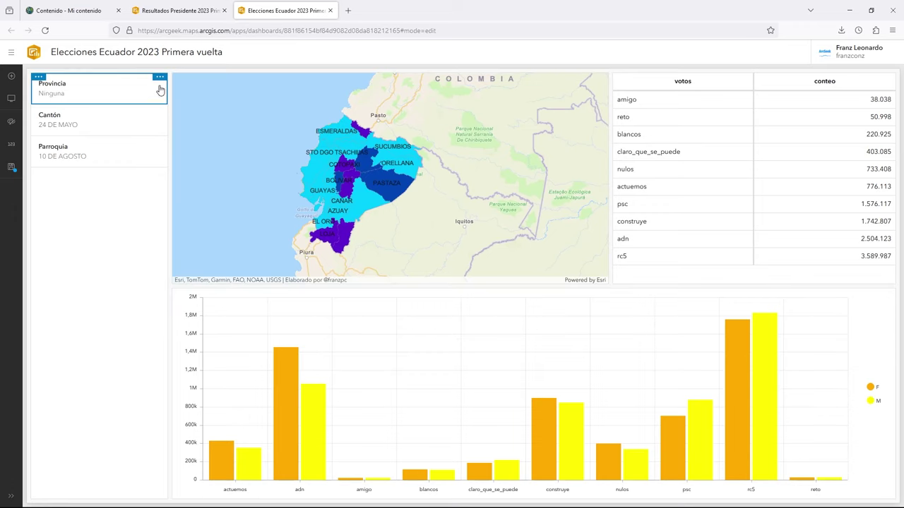
Step: Make the Provincia selector also filter Tabla (1) and Gráfico de serie (1), leaving render-only-with-filter off for both, and finish the configuration
{"action": "mouse_move", "coordinate": [160, 82]}
{"action": "left_click", "coordinate": [156, 78]}
{"action": "left_click", "coordinate": [36, 136]}
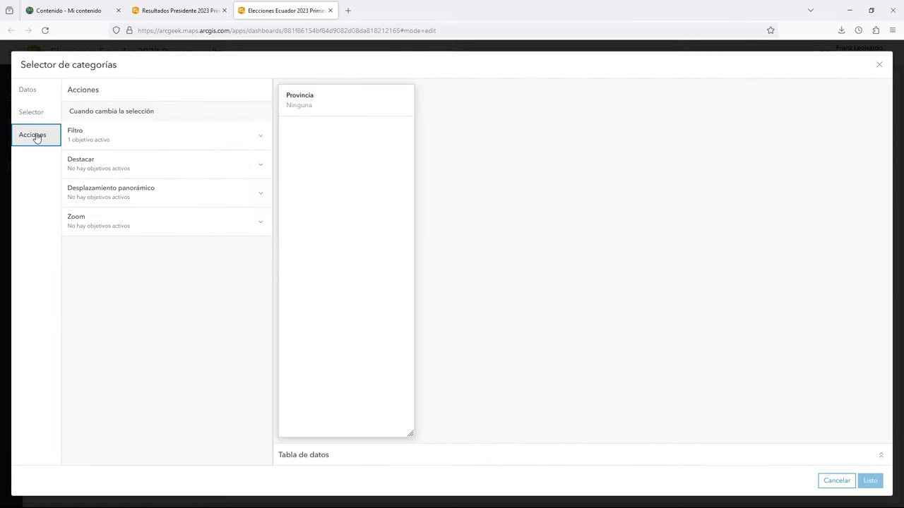
{"action": "left_click", "coordinate": [228, 138]}
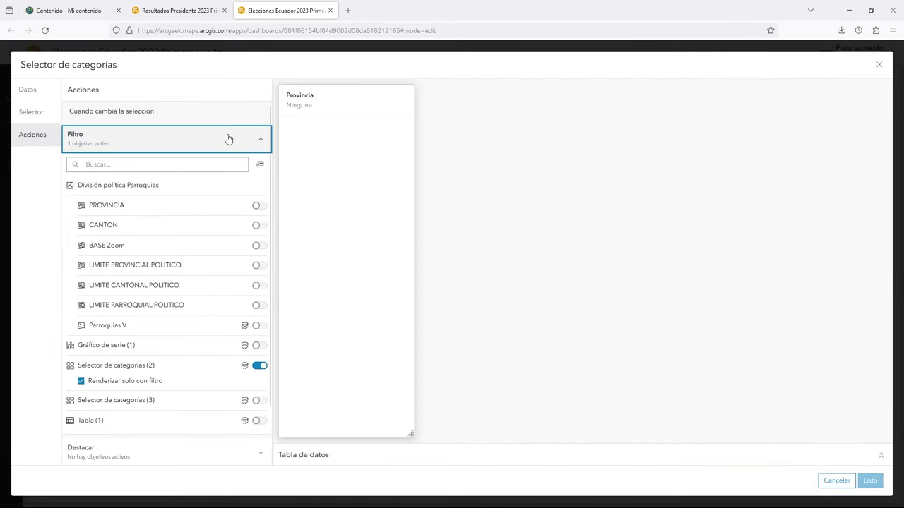
{"action": "scroll", "coordinate": [251, 240], "scroll_direction": "down", "scroll_amount": 2}
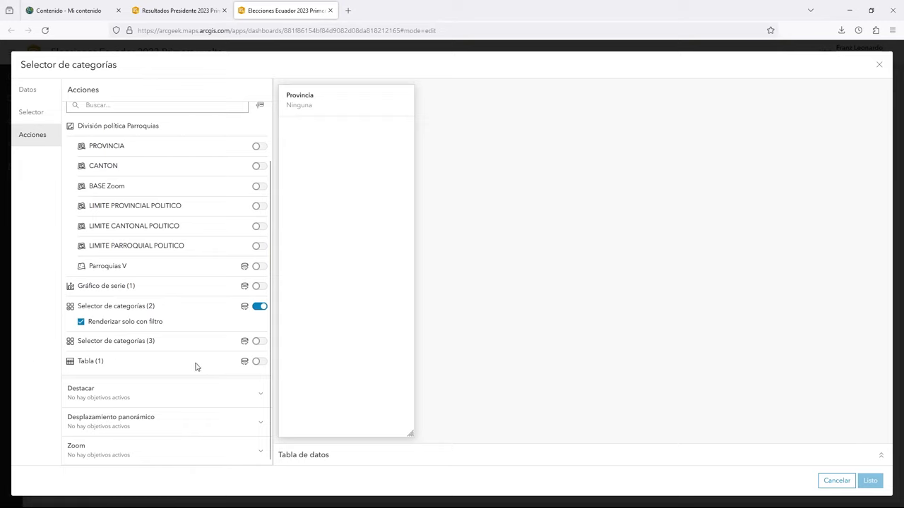
{"action": "left_click", "coordinate": [257, 362]}
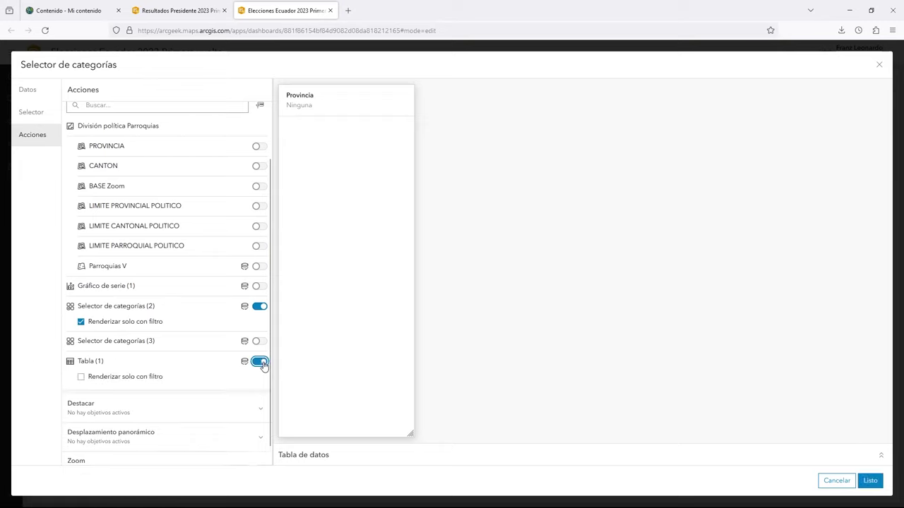
{"action": "left_click", "coordinate": [81, 378]}
{"action": "scroll", "coordinate": [185, 340], "scroll_direction": "down", "scroll_amount": 1}
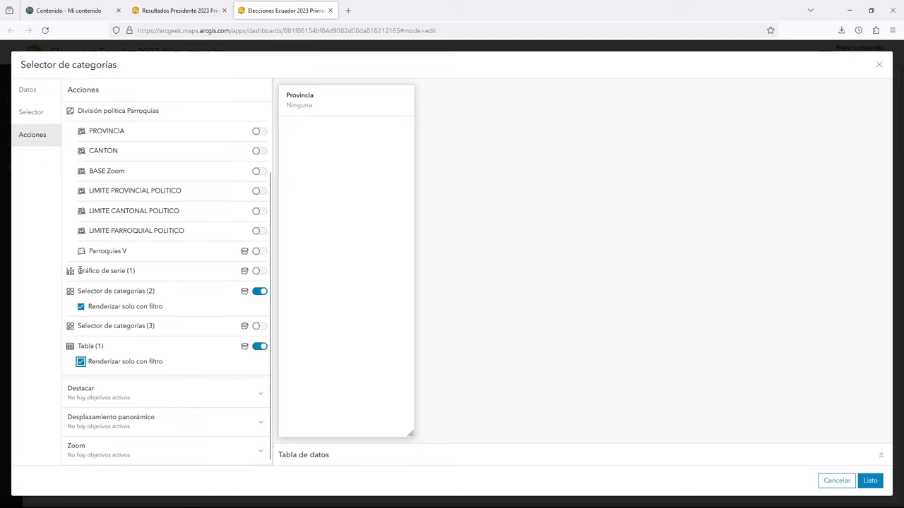
{"action": "left_click", "coordinate": [257, 273]}
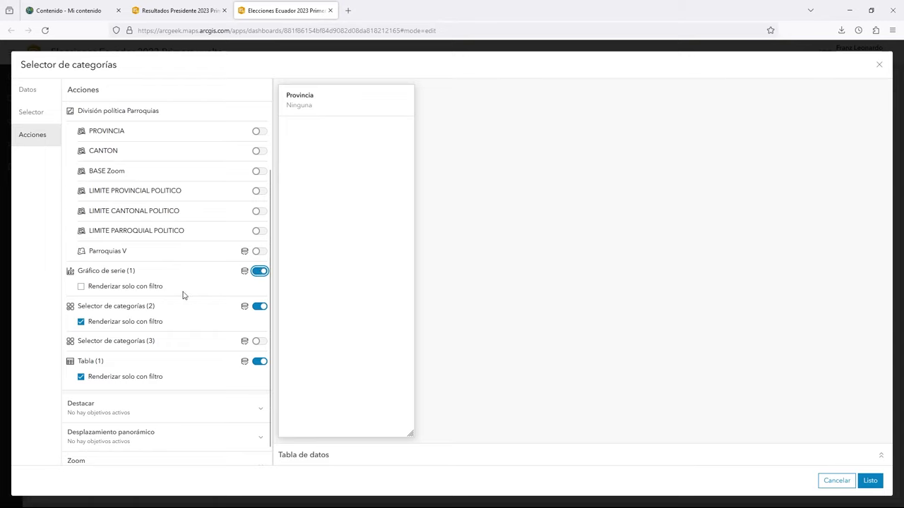
{"action": "left_click", "coordinate": [80, 381]}
{"action": "left_click", "coordinate": [870, 480]}
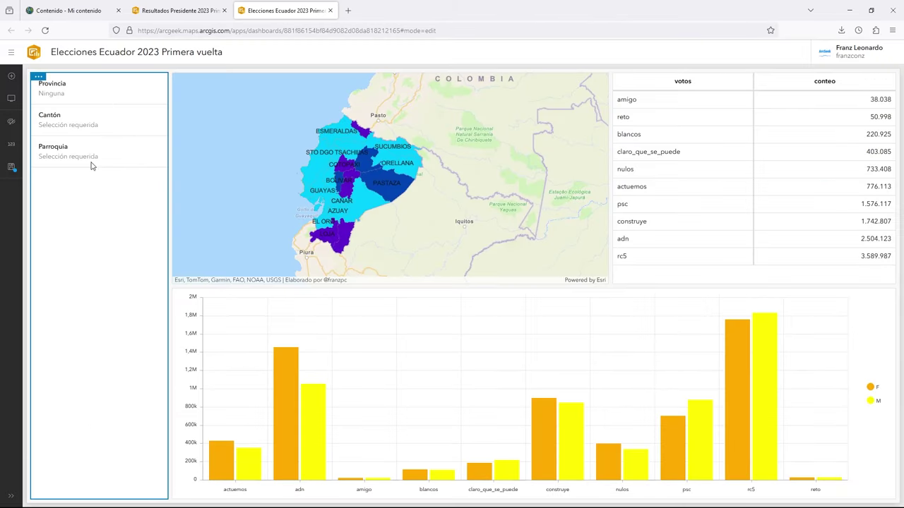
Step: Test the Provincia filter on the table and chart by choosing AZUAY and LOJA in turn
{"action": "left_click", "coordinate": [91, 99]}
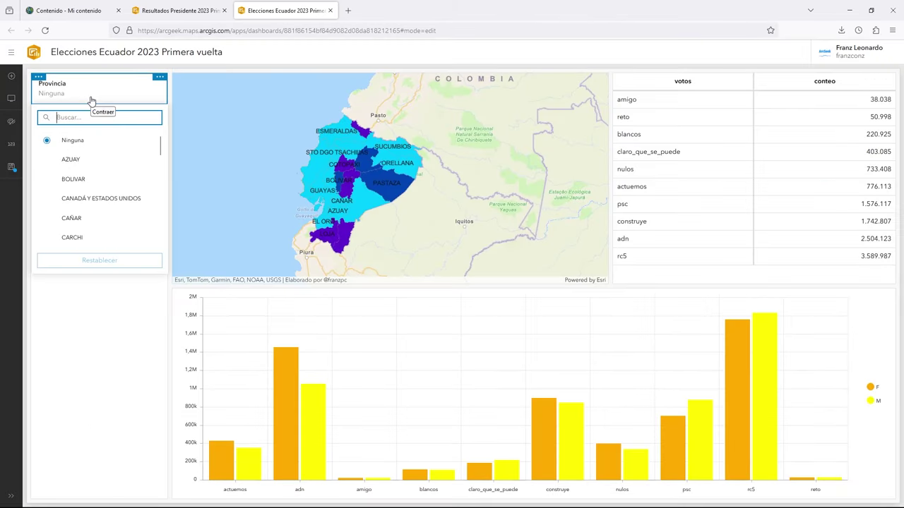
{"action": "left_click", "coordinate": [78, 166]}
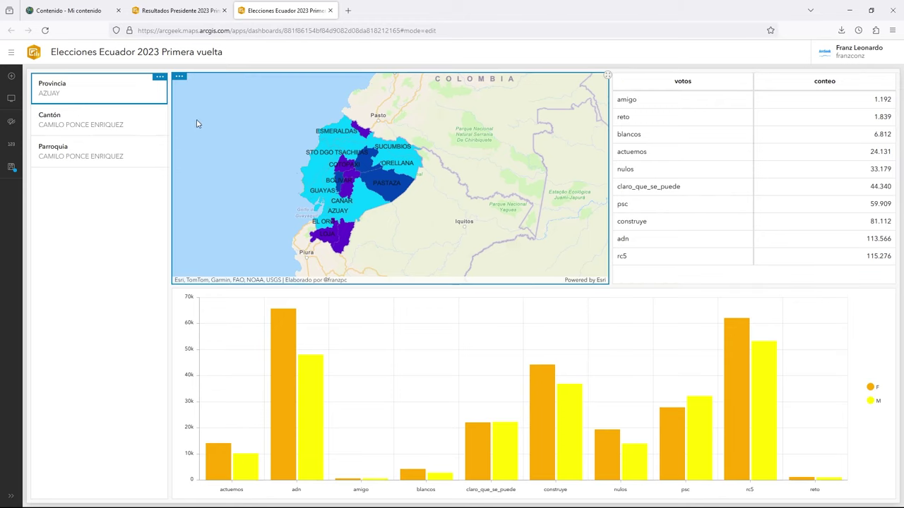
{"action": "left_click", "coordinate": [88, 95]}
{"action": "scroll", "coordinate": [99, 219], "scroll_direction": "down", "scroll_amount": 3}
{"action": "scroll", "coordinate": [99, 219], "scroll_direction": "down", "scroll_amount": 3}
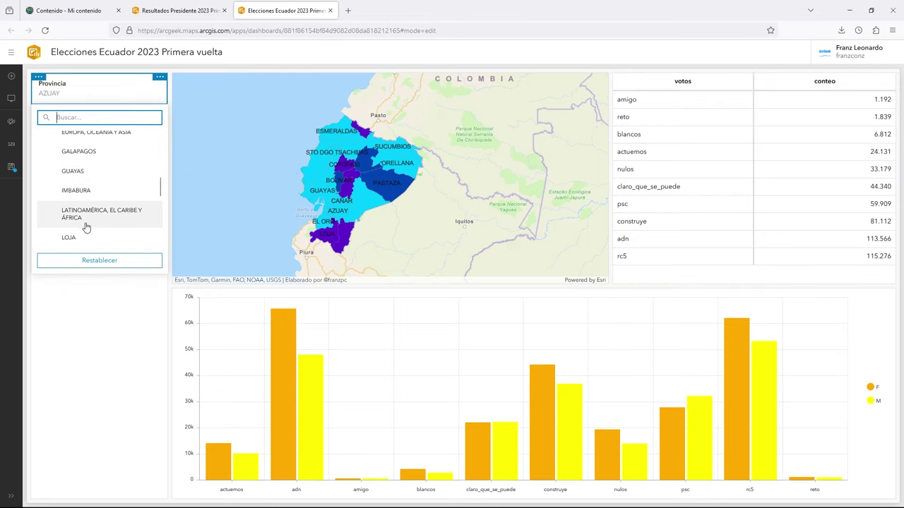
{"action": "left_click", "coordinate": [74, 237]}
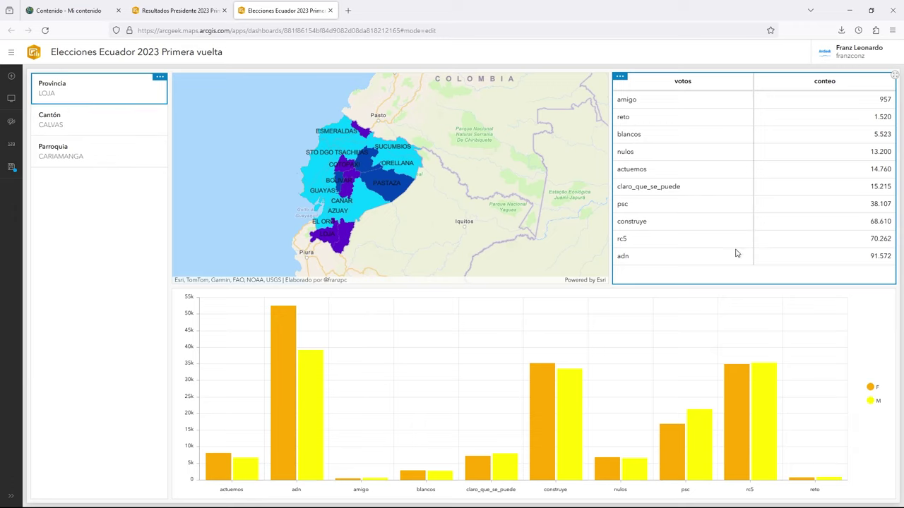
Step: Sort the votes table by sum_conteo in descending order and finish its configuration
{"action": "left_click", "coordinate": [619, 77]}
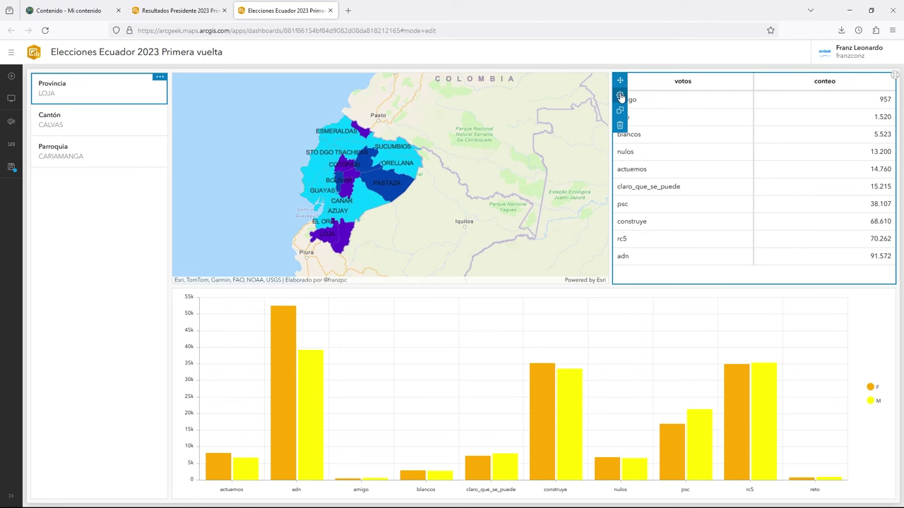
{"action": "left_click", "coordinate": [619, 97]}
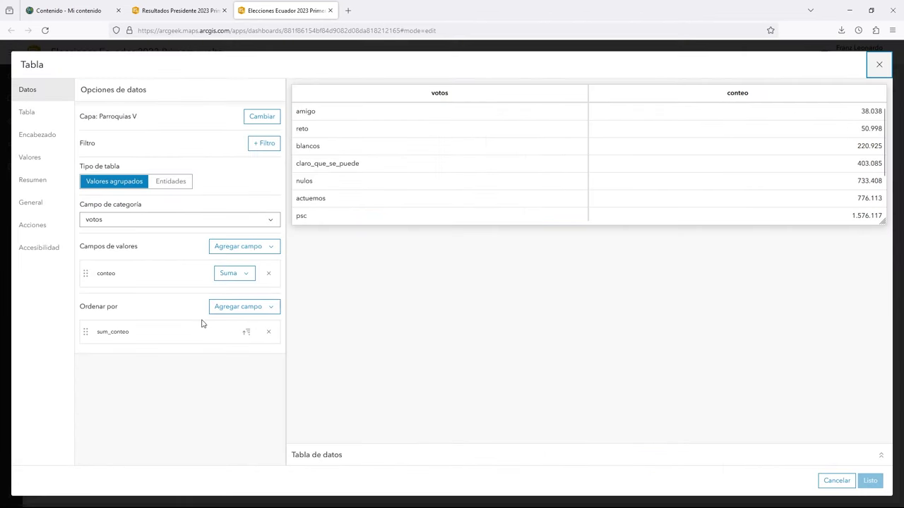
{"action": "left_click", "coordinate": [246, 332]}
{"action": "left_click", "coordinate": [221, 371]}
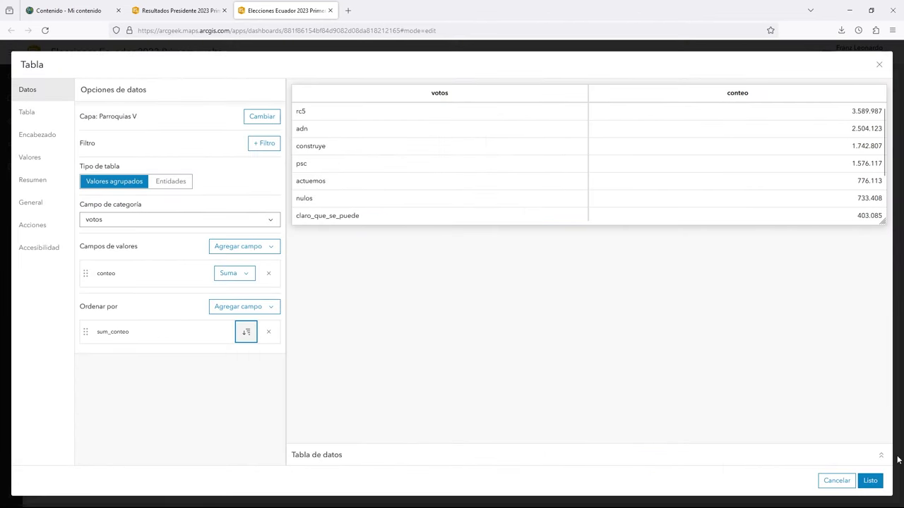
{"action": "left_click", "coordinate": [869, 480]}
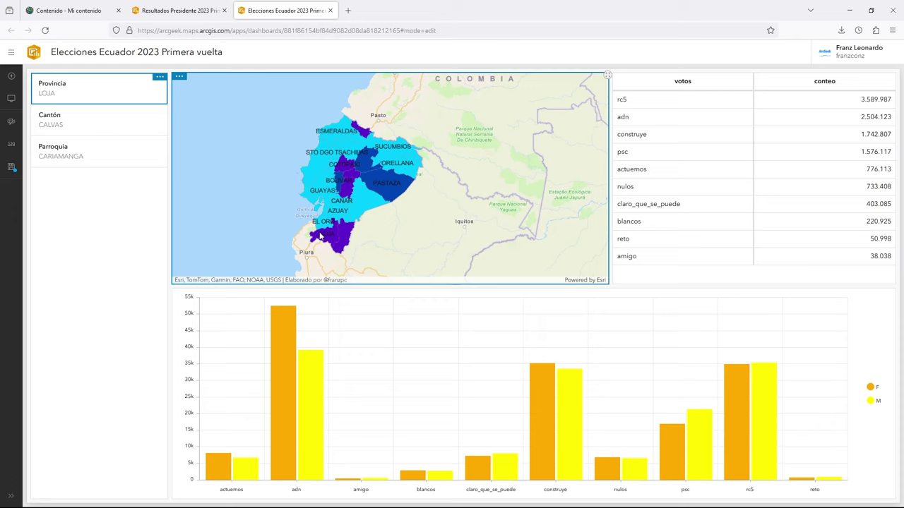
Step: Enable the Provincia selector's zoom, pan and highlight actions on the División política Parroquias map, and finish the configuration
{"action": "left_click", "coordinate": [160, 82]}
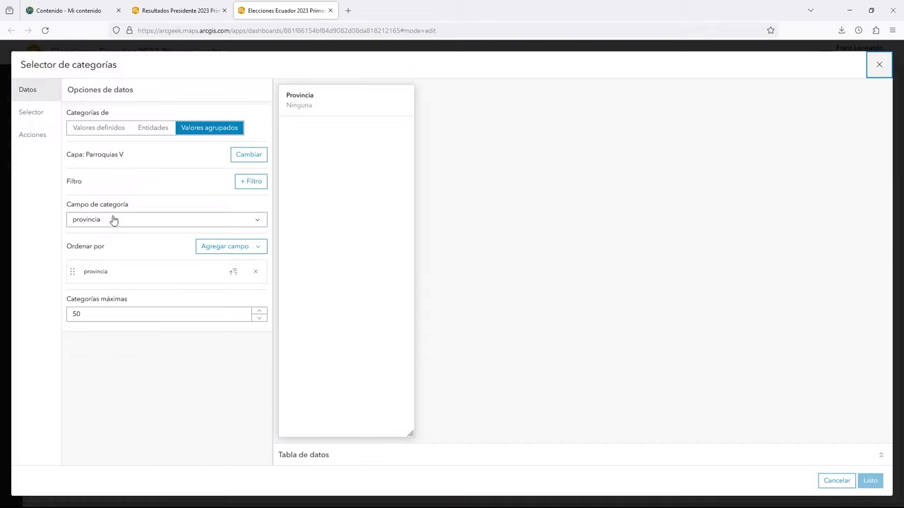
{"action": "left_click", "coordinate": [33, 136]}
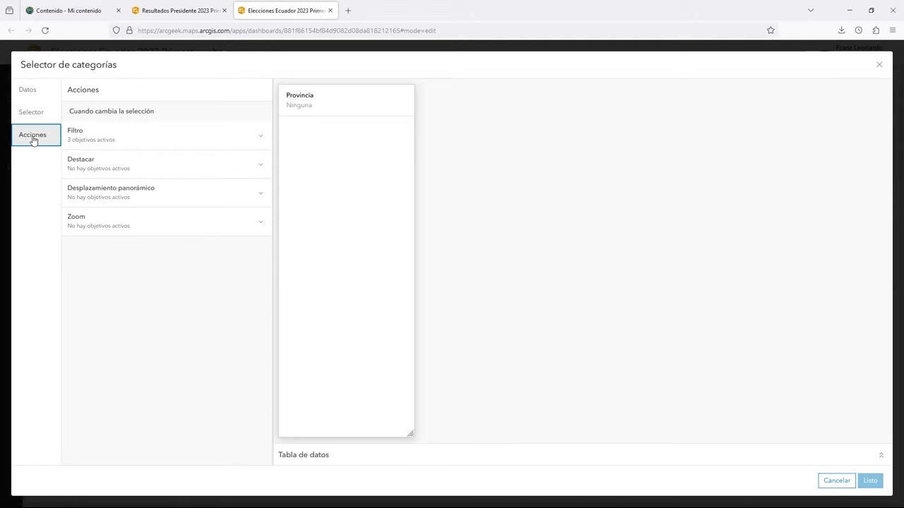
{"action": "left_click", "coordinate": [140, 221]}
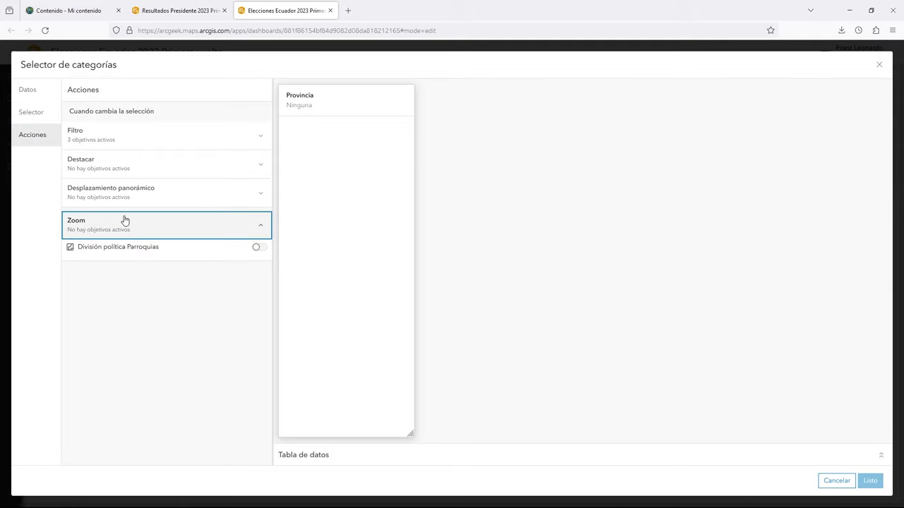
{"action": "left_click", "coordinate": [259, 249]}
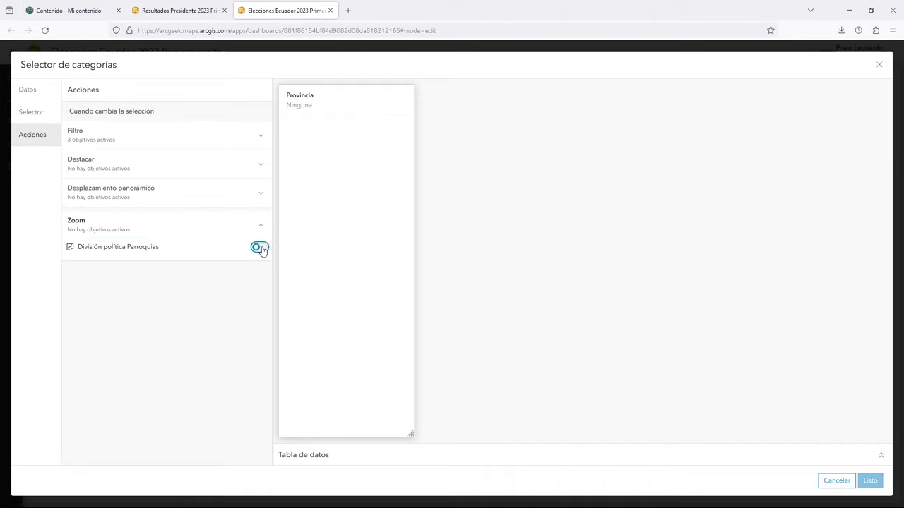
{"action": "left_click", "coordinate": [260, 194]}
{"action": "left_click", "coordinate": [257, 220]}
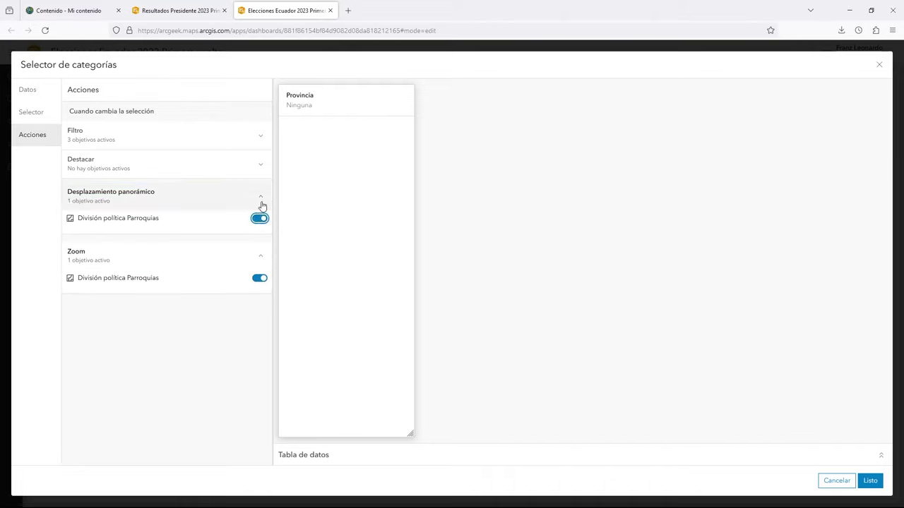
{"action": "left_click", "coordinate": [261, 166]}
{"action": "left_click", "coordinate": [259, 189]}
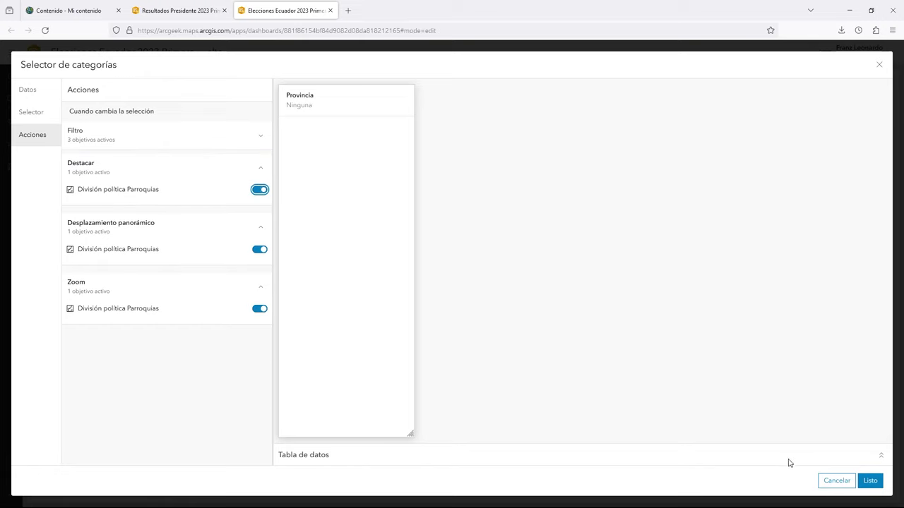
{"action": "left_click", "coordinate": [869, 480]}
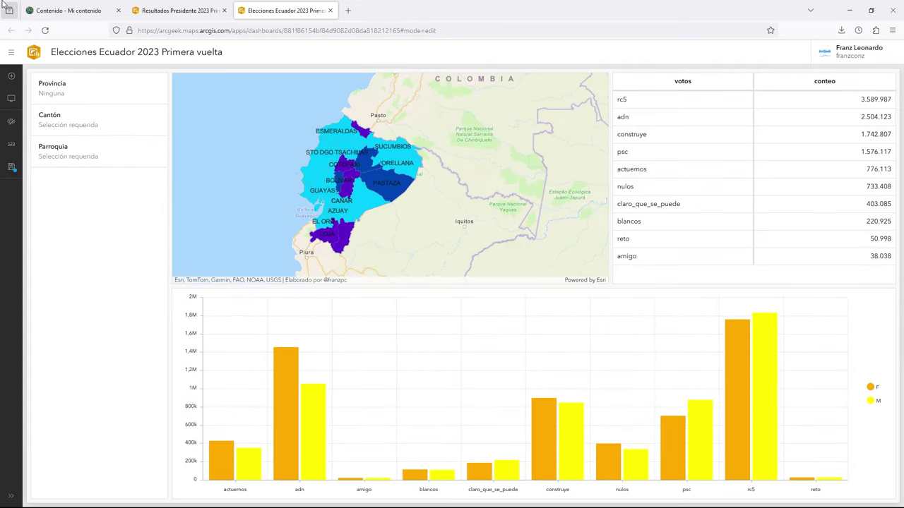
Step: Test the Provincia selector's map zoom by choosing AZUAY and NAPO in turn
{"action": "left_click", "coordinate": [113, 96]}
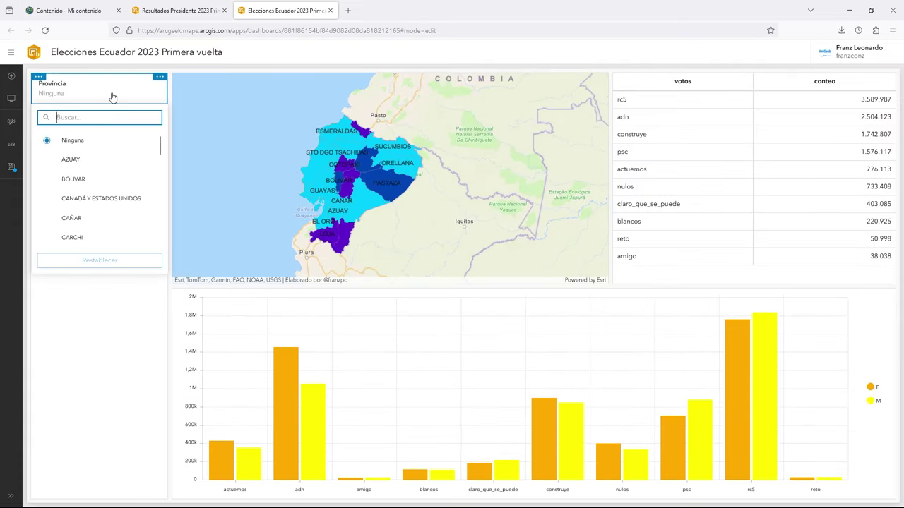
{"action": "left_click", "coordinate": [83, 159]}
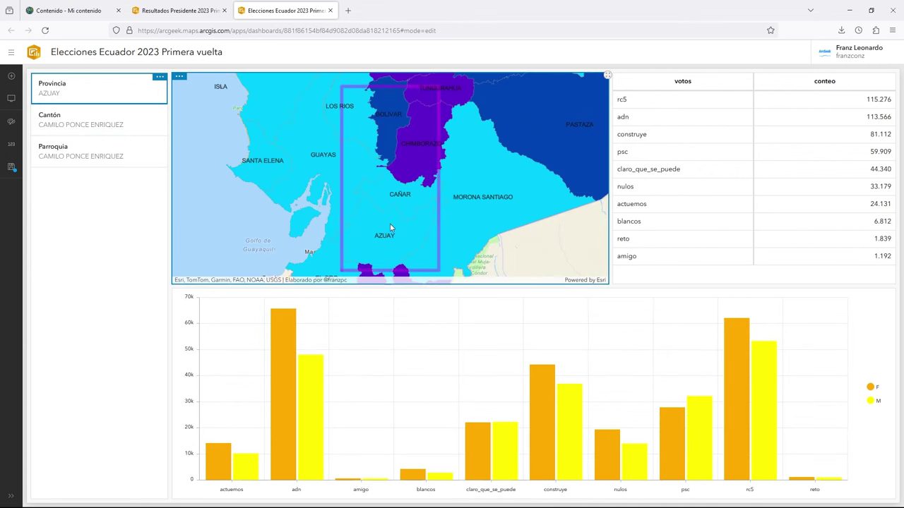
{"action": "left_click", "coordinate": [101, 99]}
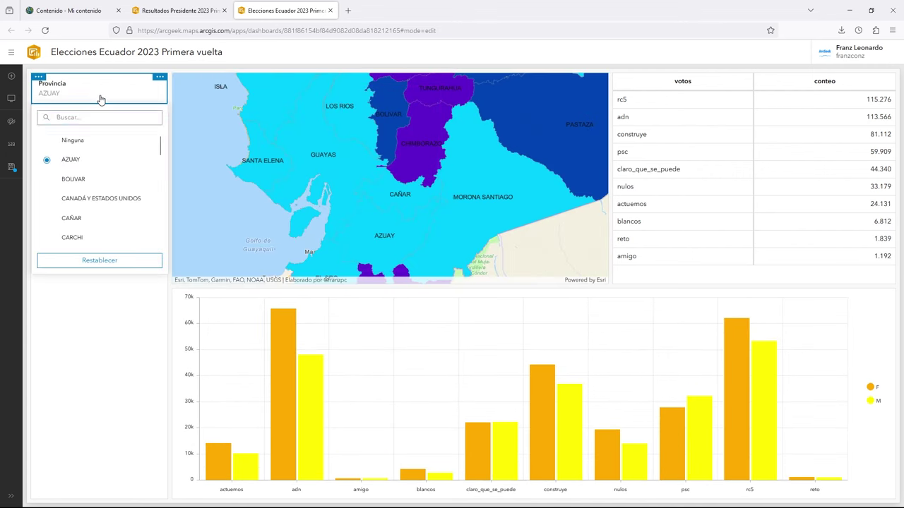
{"action": "scroll", "coordinate": [81, 238], "scroll_direction": "down", "scroll_amount": 5}
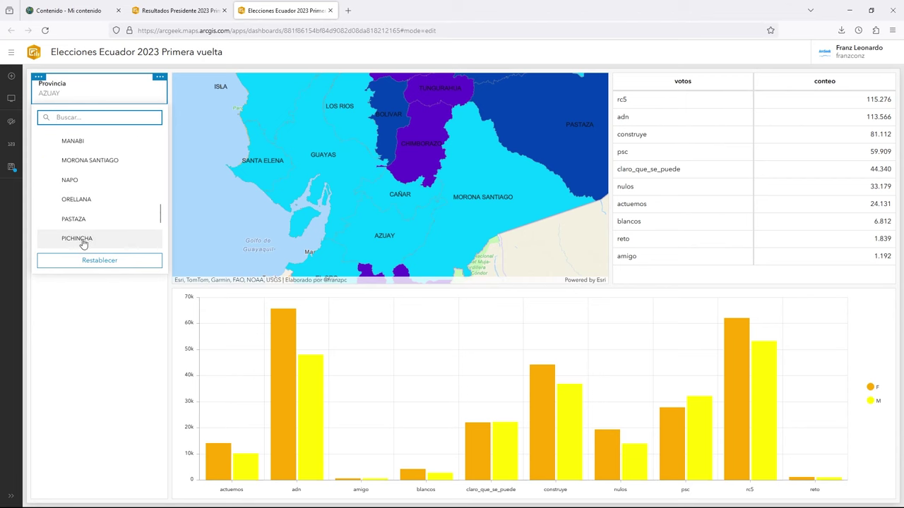
{"action": "left_click", "coordinate": [73, 182]}
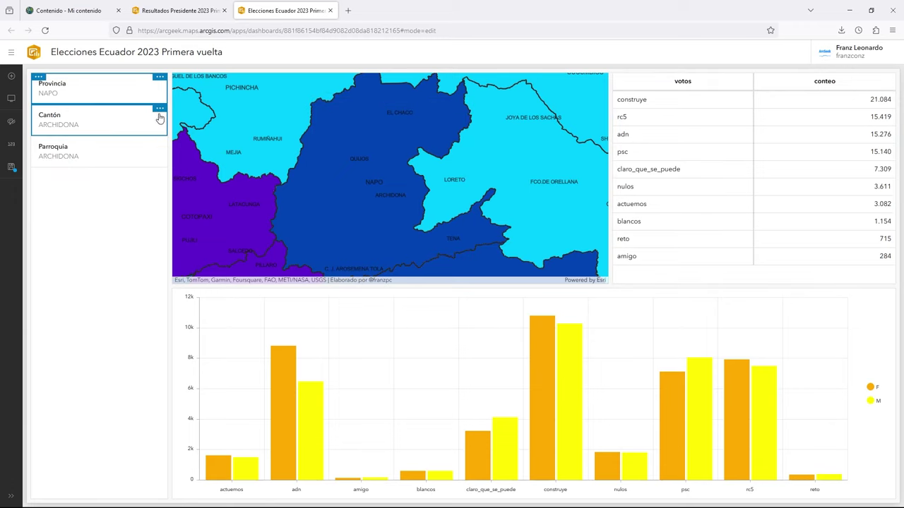
Step: Make the Cantón selector also filter Gráfico de serie (1) and Tabla (1), leaving render-only-with-filter off for both
{"action": "mouse_move", "coordinate": [159, 117]}
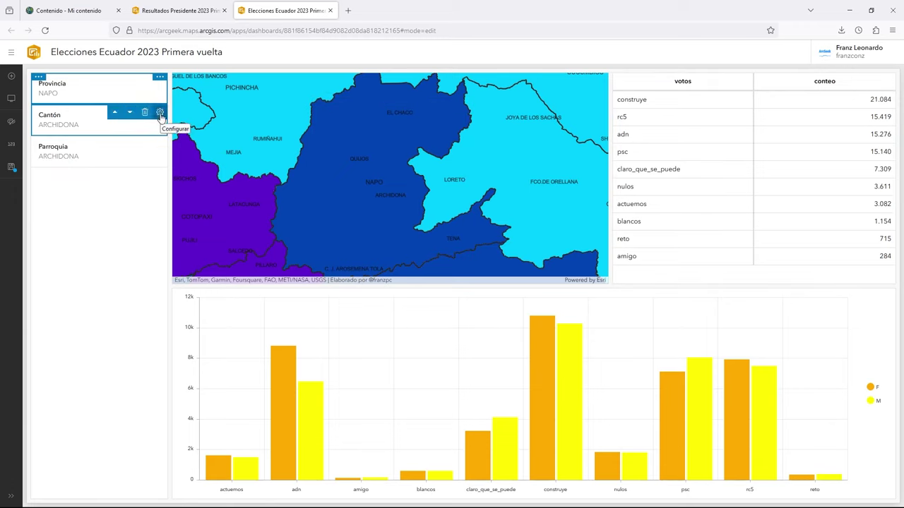
{"action": "left_click", "coordinate": [159, 113]}
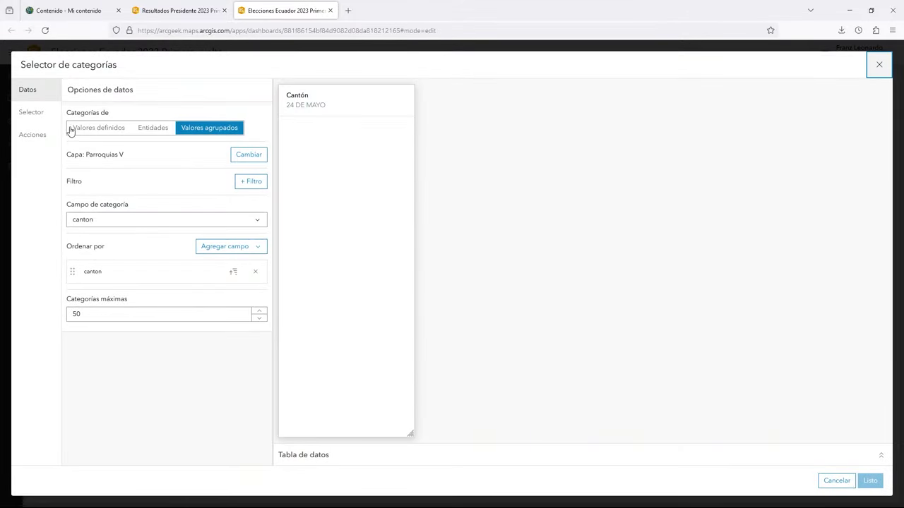
{"action": "left_click", "coordinate": [33, 135]}
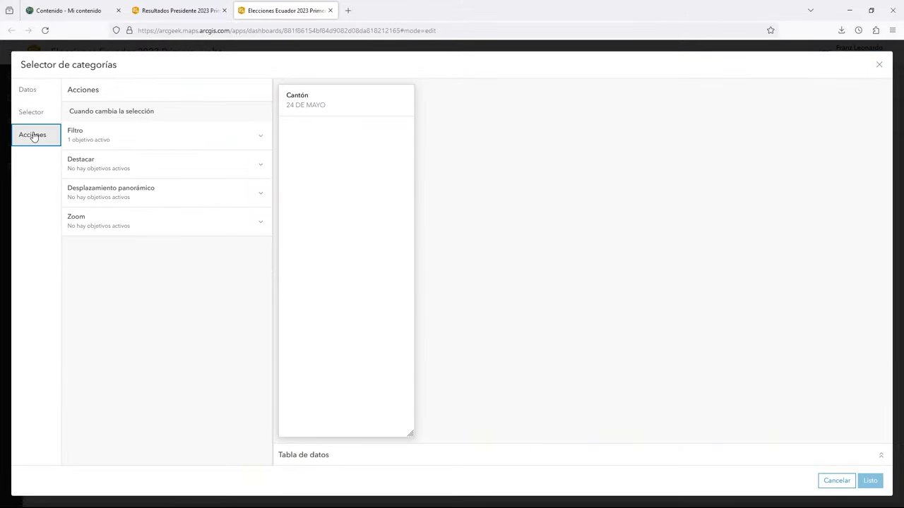
{"action": "left_click", "coordinate": [228, 144]}
{"action": "scroll", "coordinate": [89, 286], "scroll_direction": "down", "scroll_amount": 1}
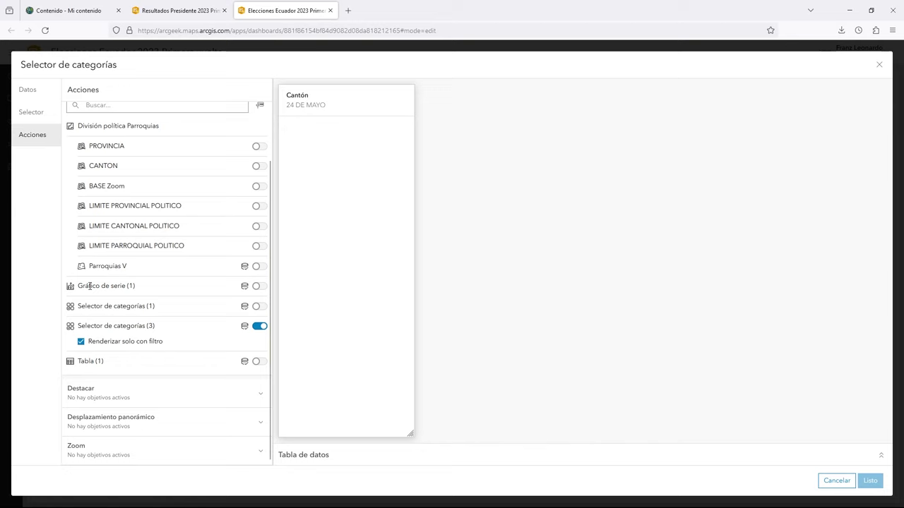
{"action": "left_click", "coordinate": [260, 287]}
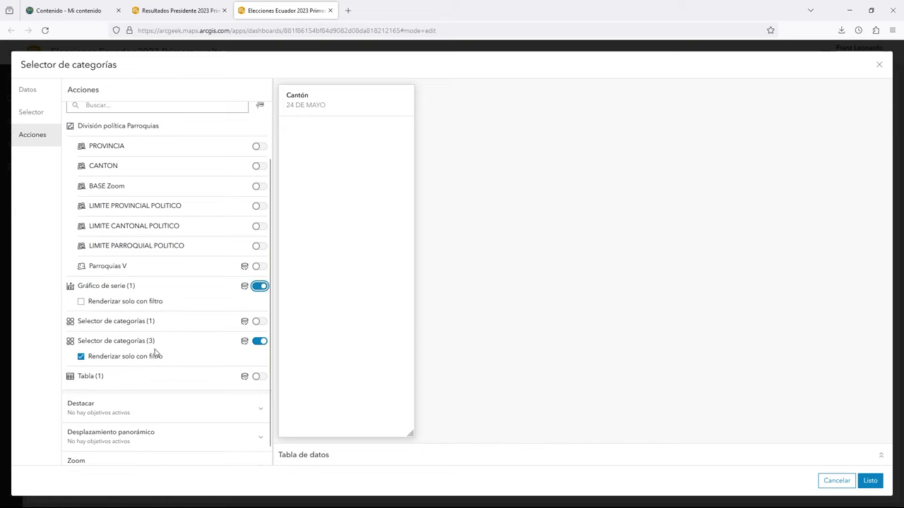
{"action": "scroll", "coordinate": [261, 386], "scroll_direction": "down", "scroll_amount": 1}
{"action": "left_click", "coordinate": [259, 361]}
{"action": "scroll", "coordinate": [205, 397], "scroll_direction": "down", "scroll_amount": 1}
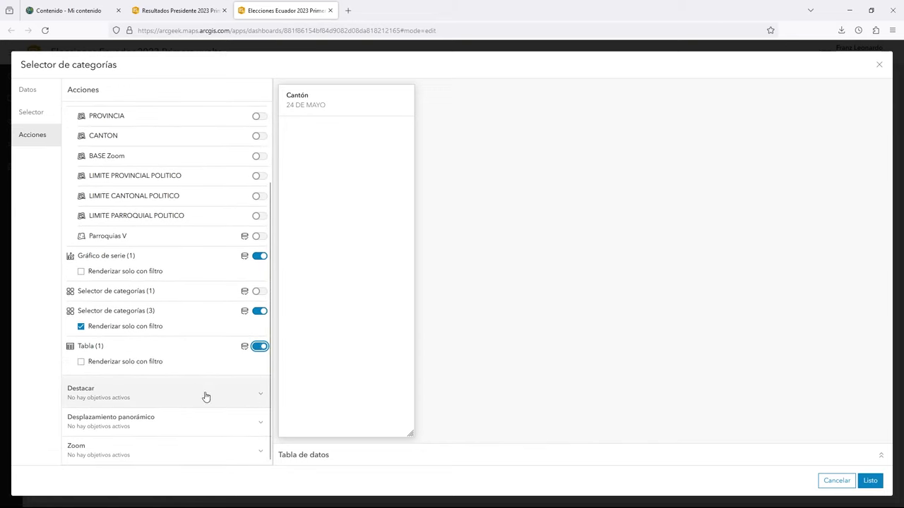
Step: Enable the Cantón selector's zoom, pan and highlight actions on the División política Parroquias map, and finish the configuration
{"action": "left_click", "coordinate": [256, 452]}
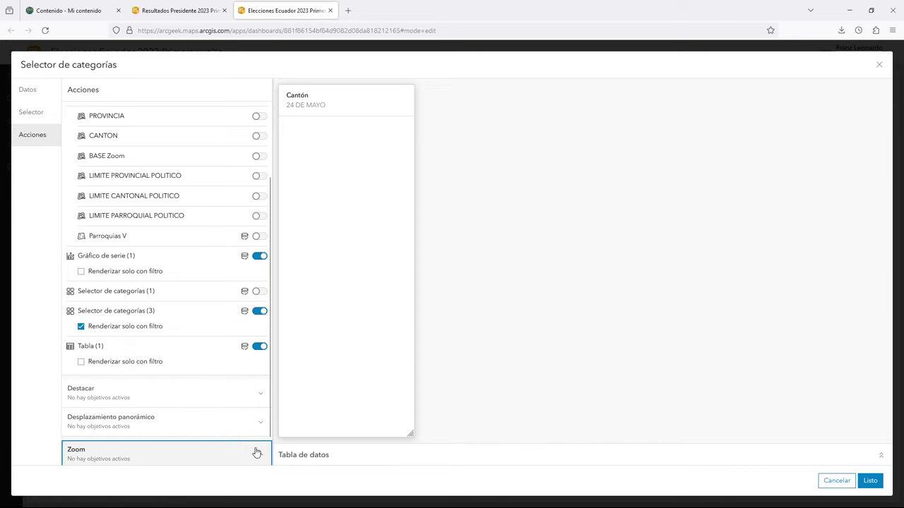
{"action": "left_click", "coordinate": [259, 448]}
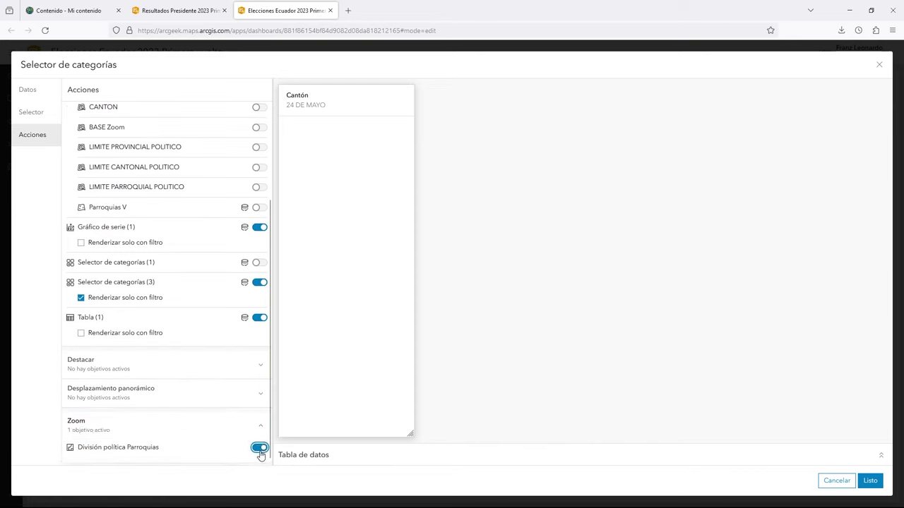
{"action": "left_click", "coordinate": [261, 395]}
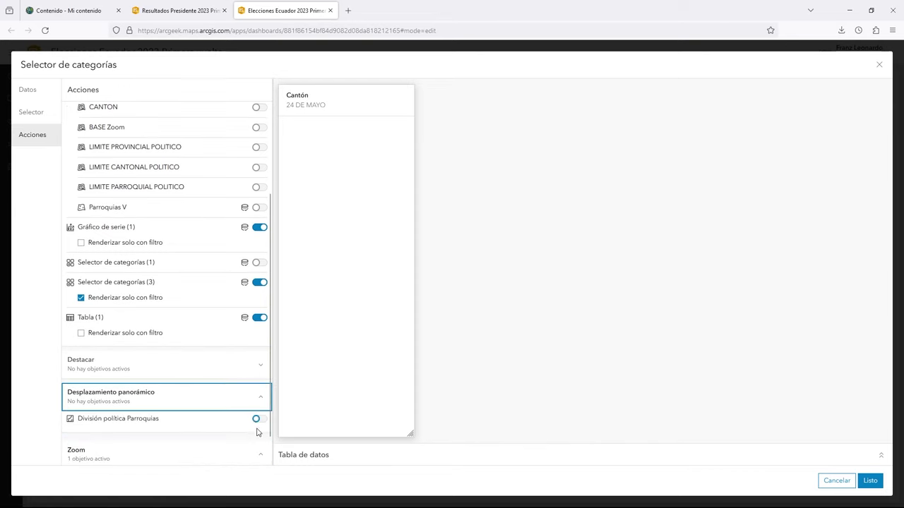
{"action": "left_click", "coordinate": [259, 365]}
{"action": "left_click", "coordinate": [259, 391]}
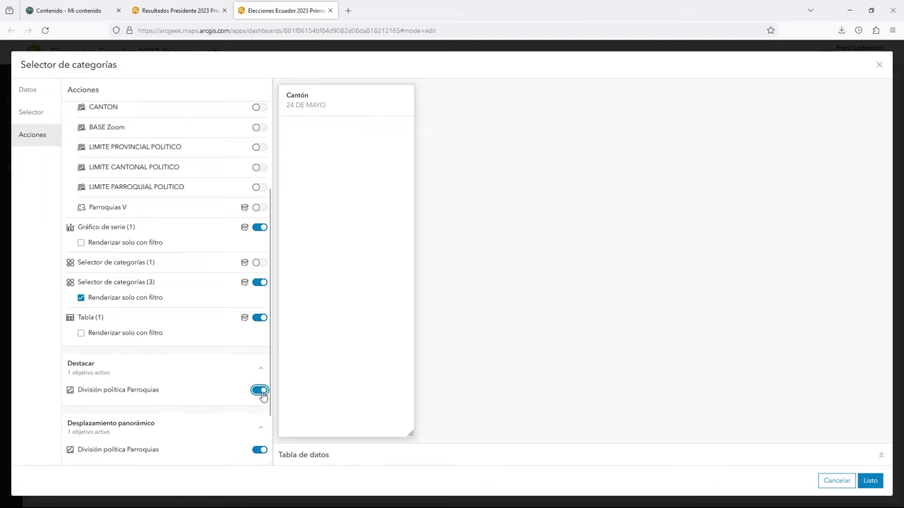
{"action": "left_click", "coordinate": [869, 481]}
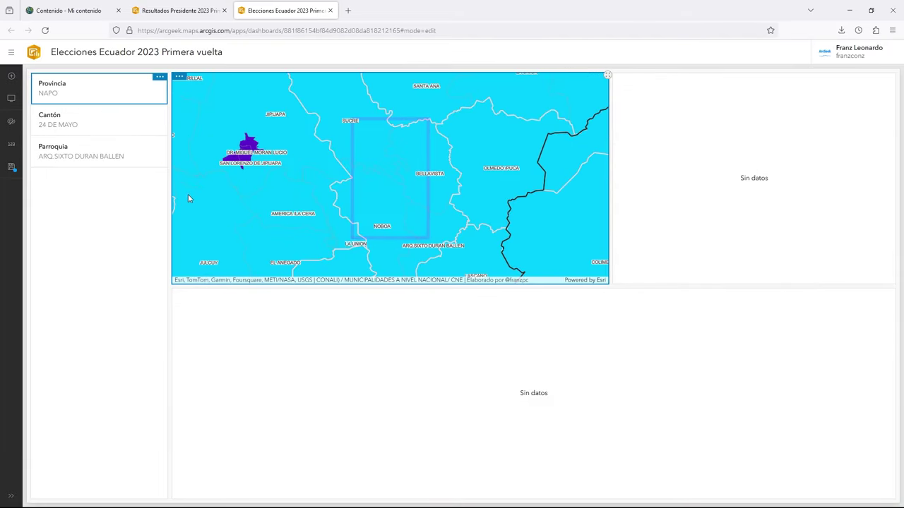
Step: Test the cascading selectors by choosing the province LOS RIOS and the canton MONTALVO
{"action": "left_click", "coordinate": [101, 96]}
{"action": "scroll", "coordinate": [71, 224], "scroll_direction": "down", "scroll_amount": 4}
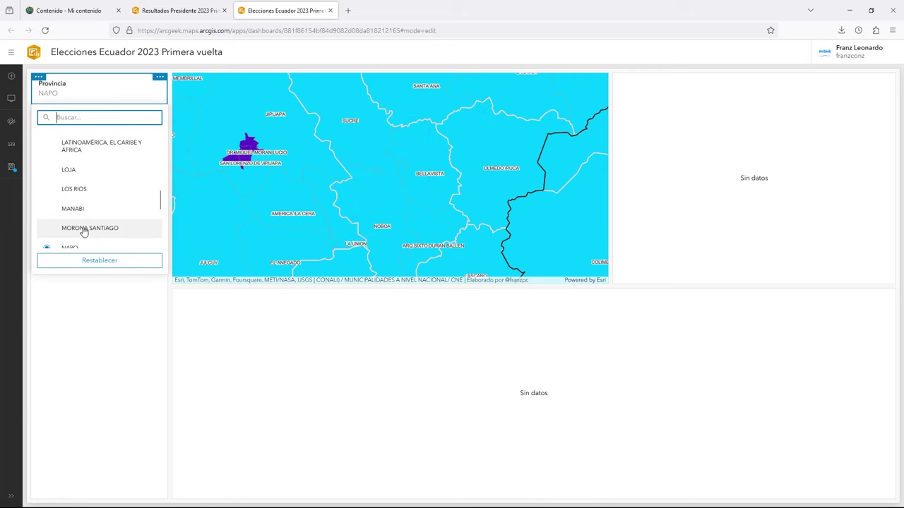
{"action": "left_click", "coordinate": [83, 190]}
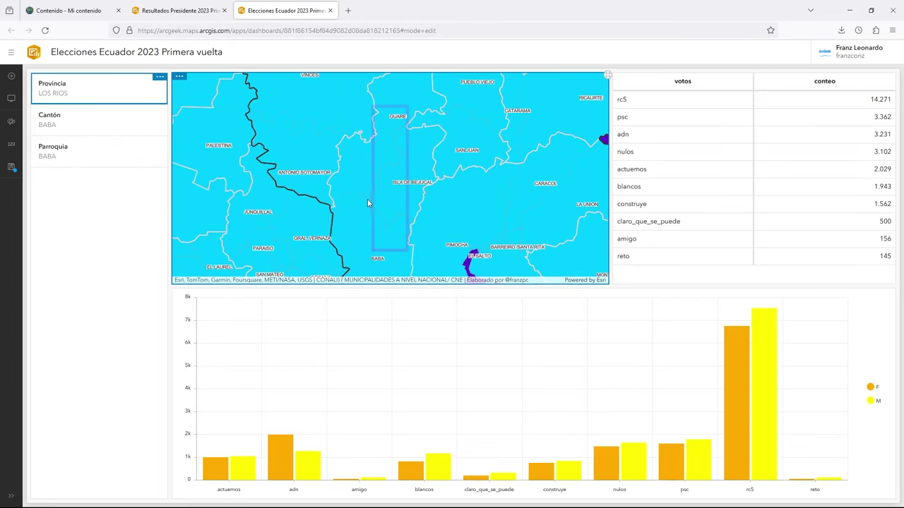
{"action": "left_click", "coordinate": [105, 125]}
{"action": "left_click", "coordinate": [80, 229]}
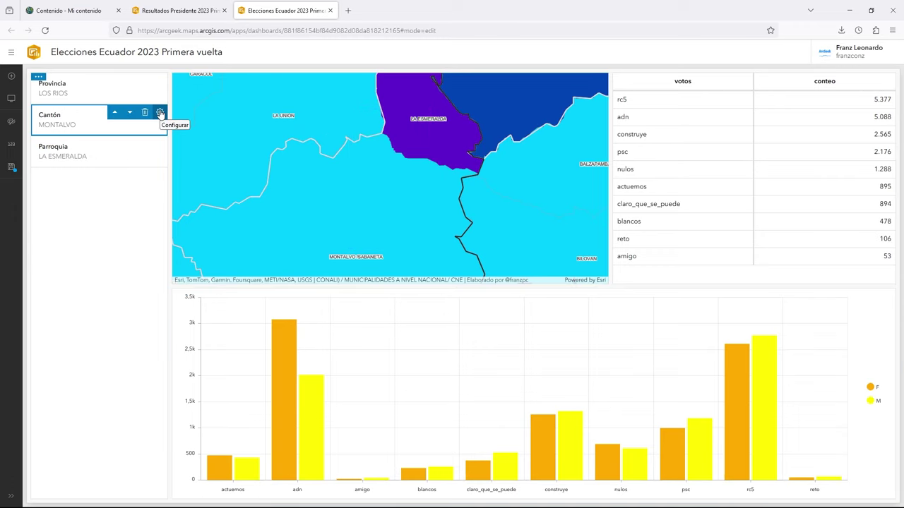
Step: Turn on search, reset and the None option for the Cantón selector, and finish its configuration
{"action": "left_click", "coordinate": [161, 113]}
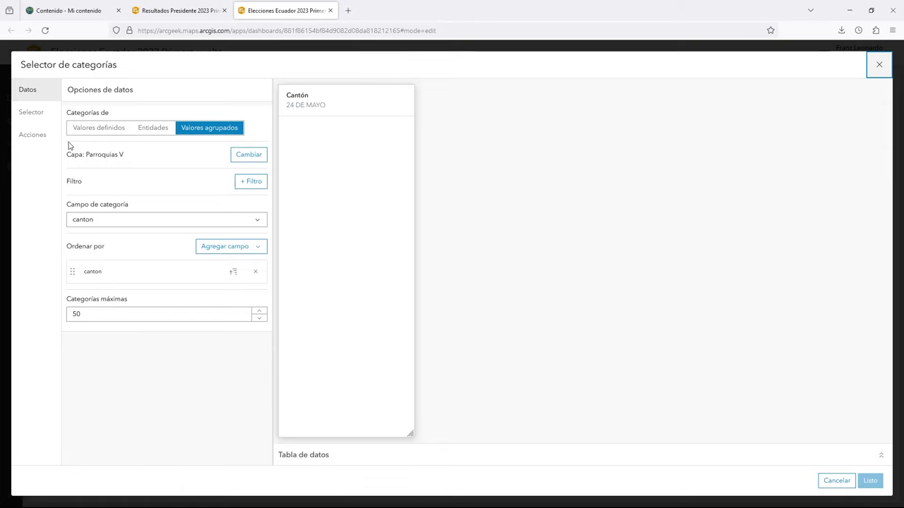
{"action": "left_click", "coordinate": [35, 115]}
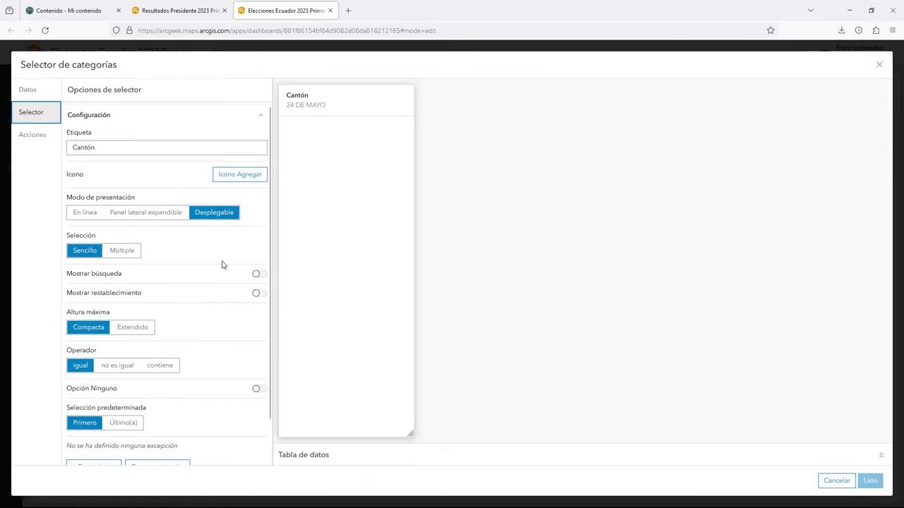
{"action": "left_click", "coordinate": [257, 277]}
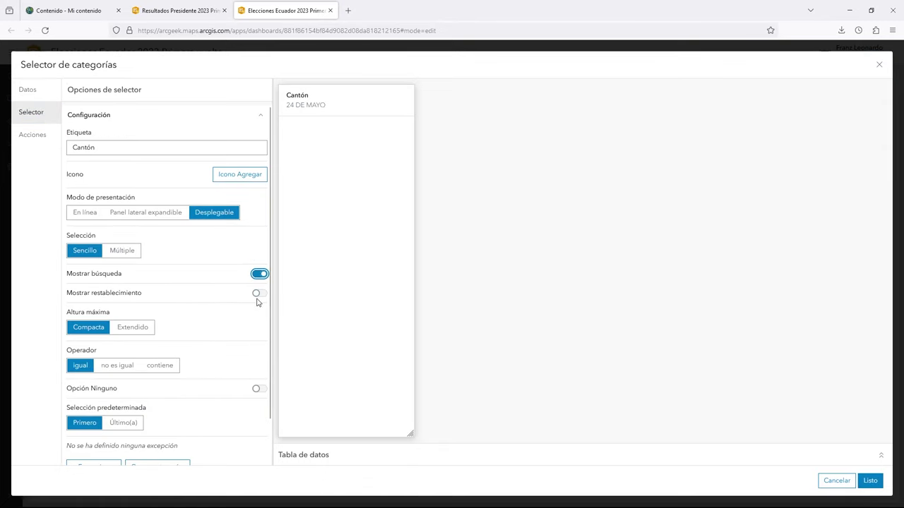
{"action": "left_click", "coordinate": [258, 294]}
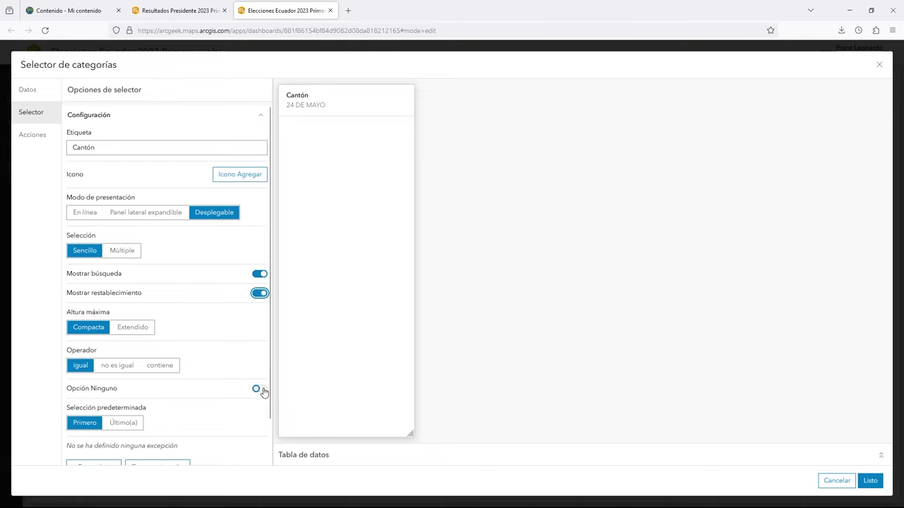
{"action": "left_click", "coordinate": [260, 390]}
{"action": "left_click", "coordinate": [869, 480]}
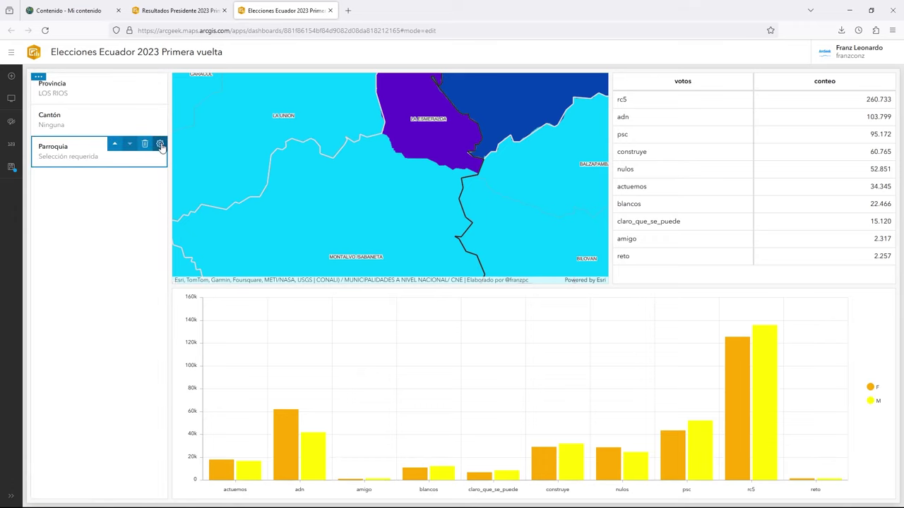
Step: Make the Parroquia selector filter Parroquias V, rendering only with filter, plus Gráfico de serie (1) and Tabla (1) without that restriction
{"action": "left_click", "coordinate": [161, 145]}
{"action": "left_click", "coordinate": [30, 138]}
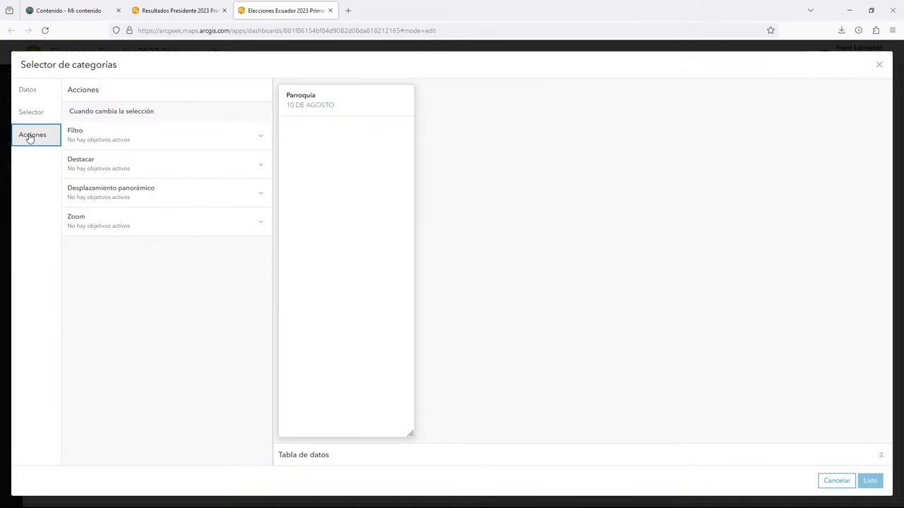
{"action": "left_click", "coordinate": [208, 141]}
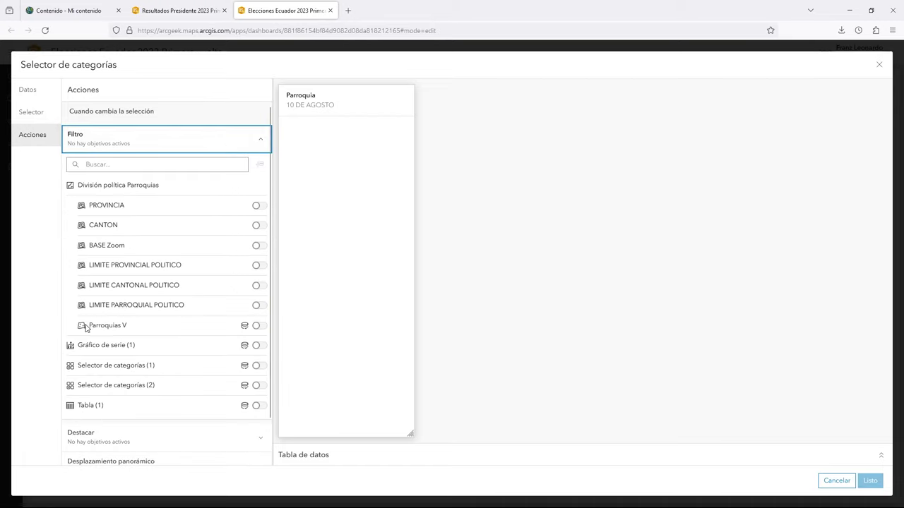
{"action": "left_click", "coordinate": [258, 328]}
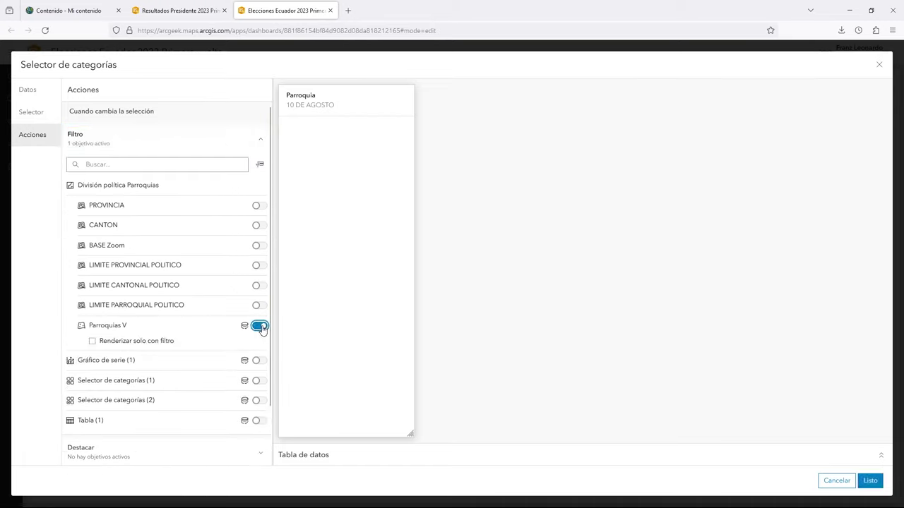
{"action": "left_click", "coordinate": [91, 342]}
{"action": "left_click", "coordinate": [261, 363]}
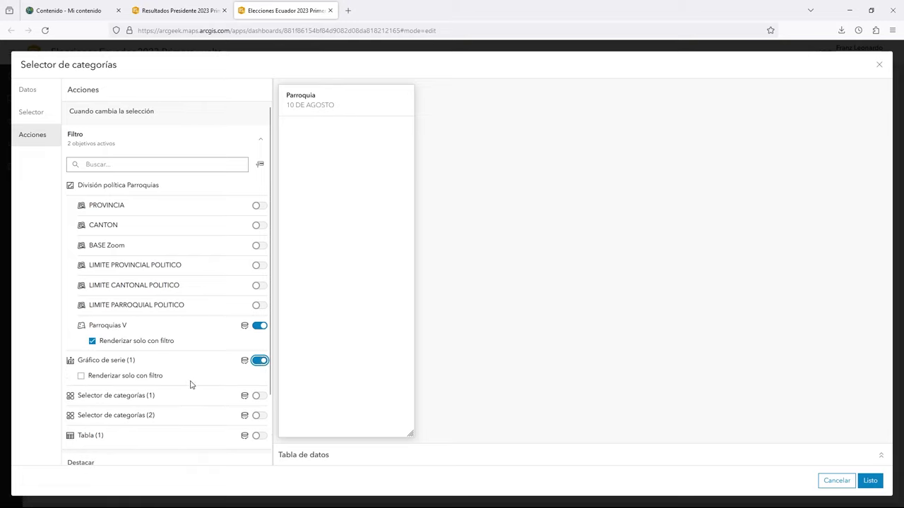
{"action": "scroll", "coordinate": [200, 419], "scroll_direction": "down", "scroll_amount": 2}
{"action": "left_click", "coordinate": [259, 368]}
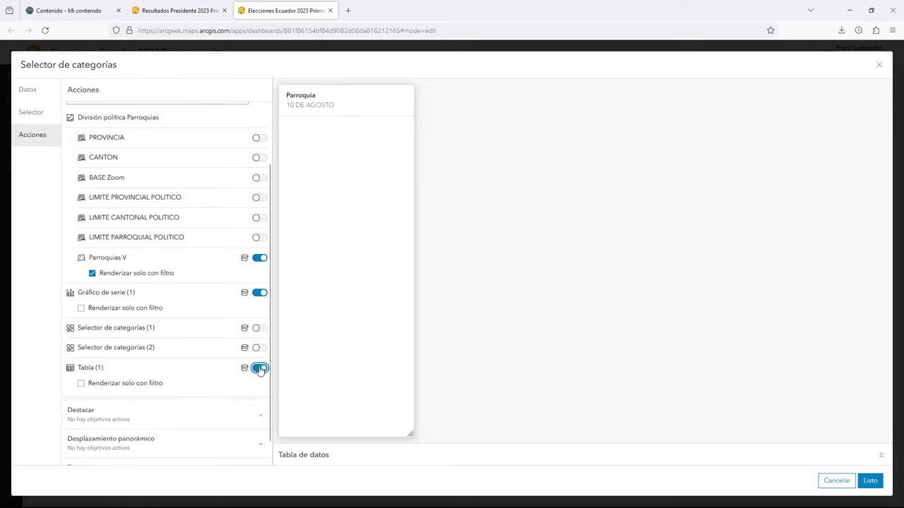
Step: Enable the Parroquia selector's highlight, pan and zoom actions on the División política Parroquias map
{"action": "scroll", "coordinate": [256, 393], "scroll_direction": "down", "scroll_amount": 1}
{"action": "left_click", "coordinate": [256, 393]}
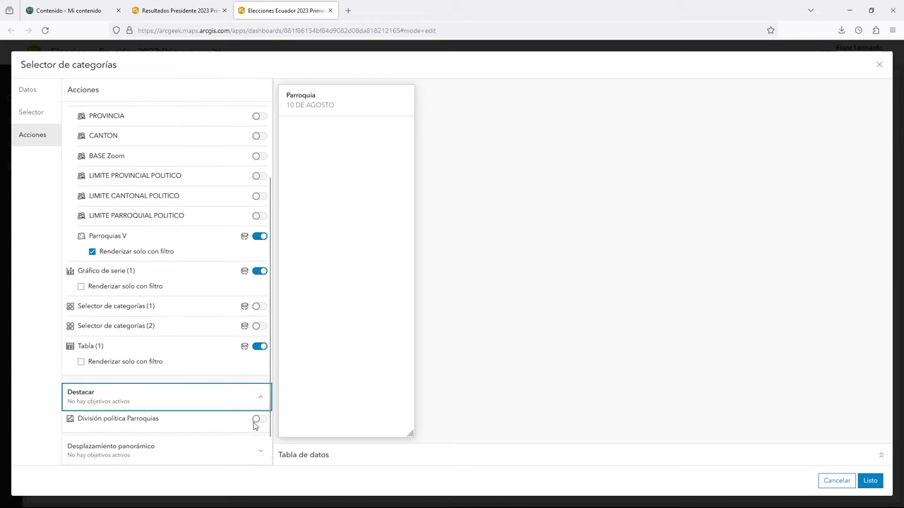
{"action": "left_click", "coordinate": [257, 421]}
{"action": "scroll", "coordinate": [259, 424], "scroll_direction": "down", "scroll_amount": 1}
{"action": "left_click", "coordinate": [258, 424]}
{"action": "scroll", "coordinate": [256, 427], "scroll_direction": "down", "scroll_amount": 1}
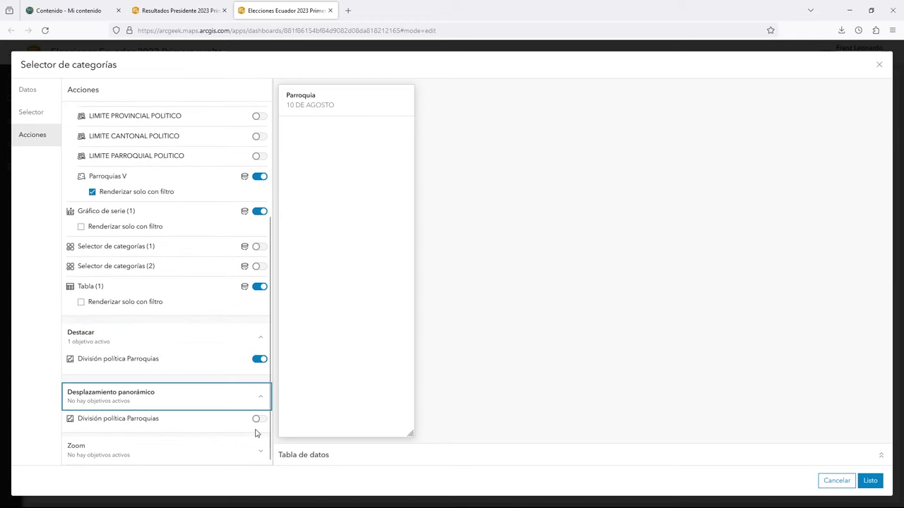
{"action": "left_click", "coordinate": [259, 419]}
{"action": "left_click", "coordinate": [261, 439]}
{"action": "scroll", "coordinate": [260, 444], "scroll_direction": "down", "scroll_amount": 1}
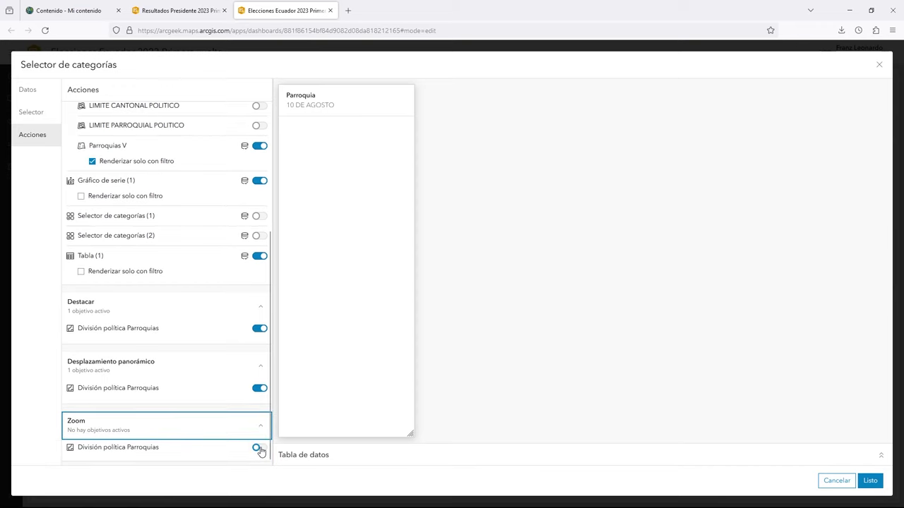
{"action": "left_click", "coordinate": [259, 449]}
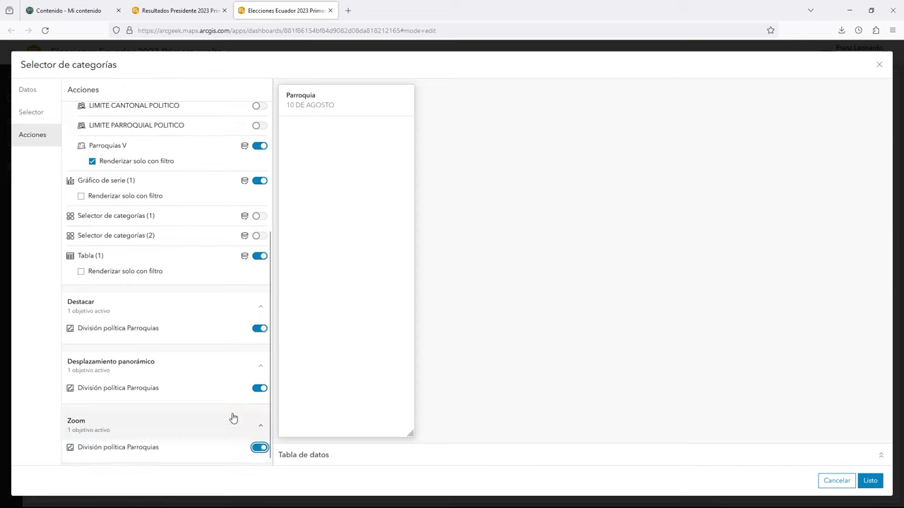
Step: Turn on search, reset and the None option for the Parroquia selector, and finish its configuration
{"action": "left_click", "coordinate": [40, 115]}
{"action": "left_click", "coordinate": [257, 274]}
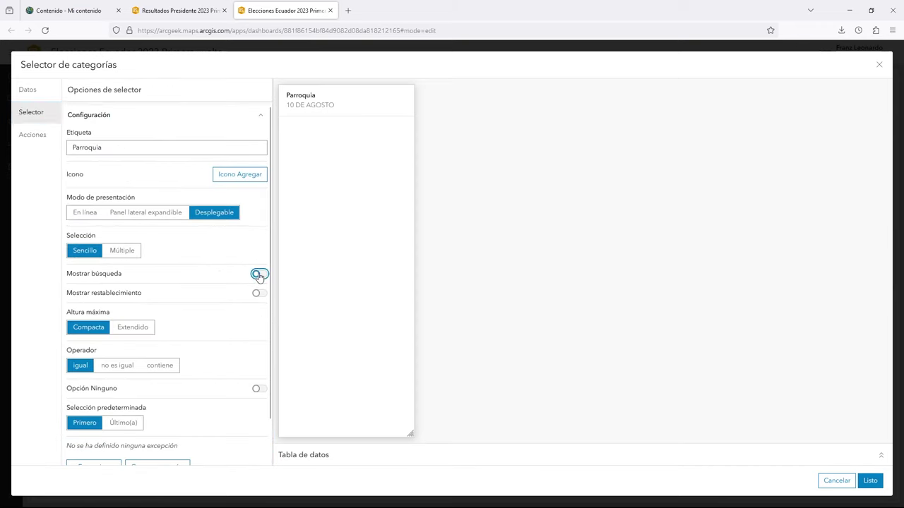
{"action": "left_click", "coordinate": [258, 294]}
{"action": "left_click", "coordinate": [257, 391]}
{"action": "left_click", "coordinate": [870, 480]}
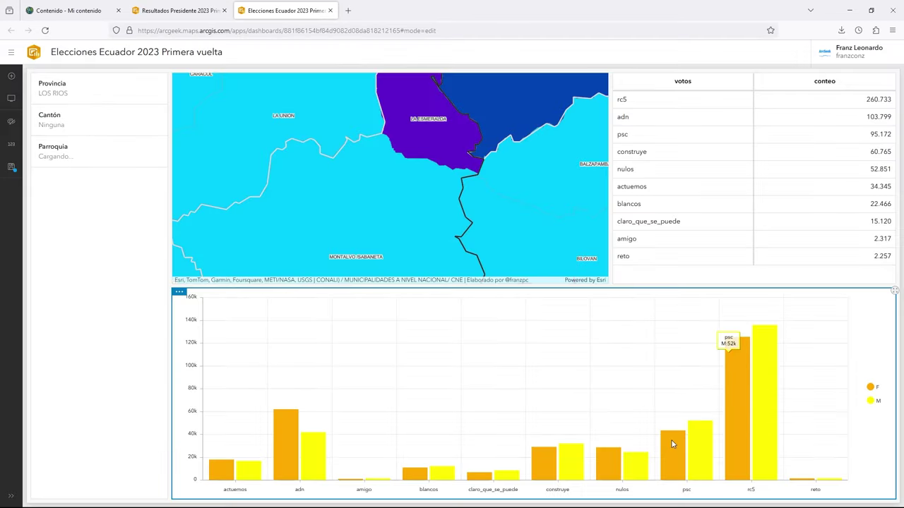
Step: Clear the Provincia filter to Ninguna, and filter the dashboard by the province EL ORO
{"action": "left_click", "coordinate": [106, 97]}
{"action": "left_click", "coordinate": [73, 141]}
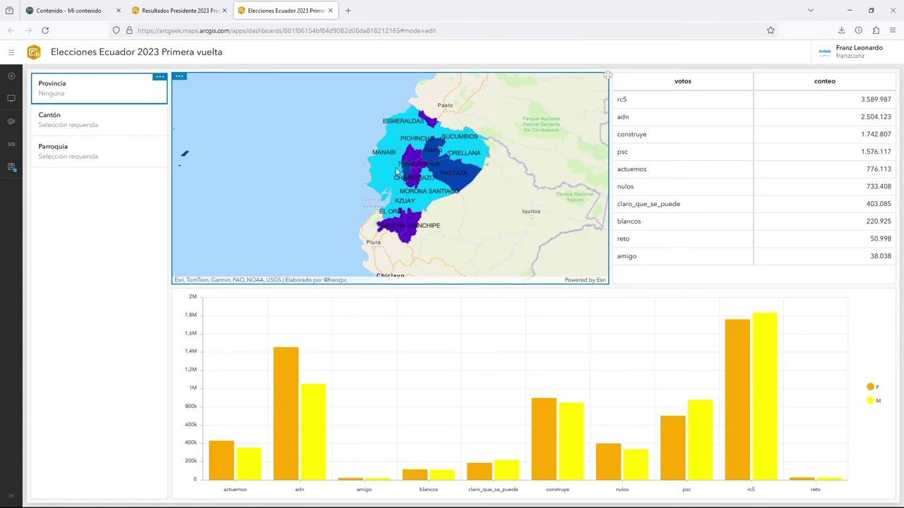
{"action": "left_click", "coordinate": [101, 96]}
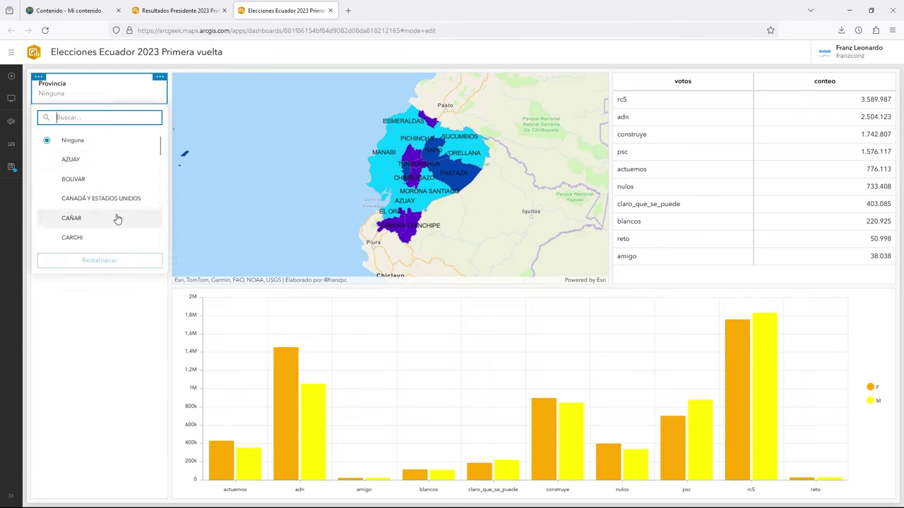
{"action": "scroll", "coordinate": [113, 219], "scroll_direction": "down", "scroll_amount": 1}
{"action": "left_click", "coordinate": [72, 229]}
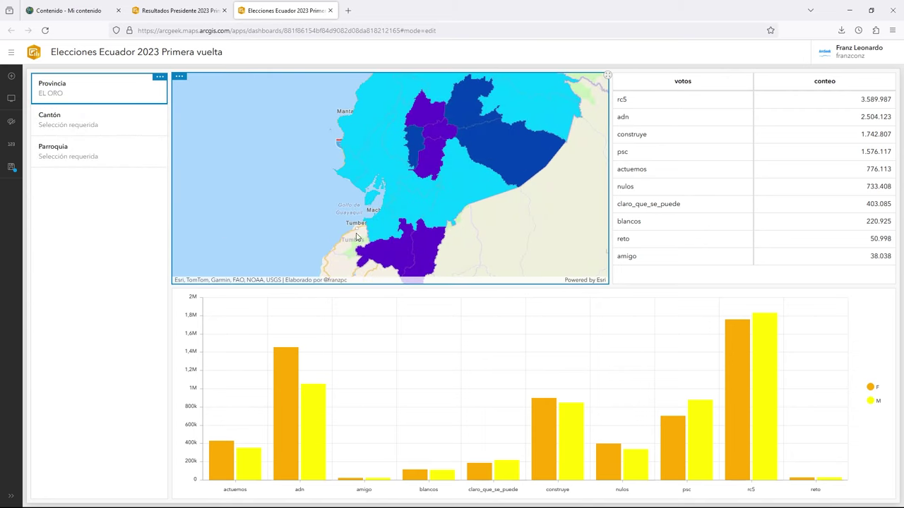
Step: Narrow the EL ORO results to the canton BALSAS and its parish BELLAMARIA to check the map, chart and table
{"action": "left_click", "coordinate": [113, 125]}
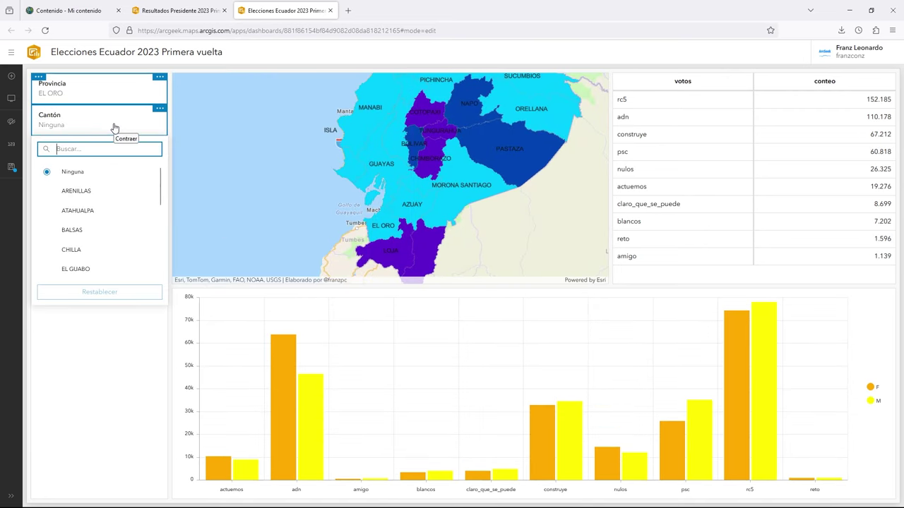
{"action": "left_click", "coordinate": [72, 230]}
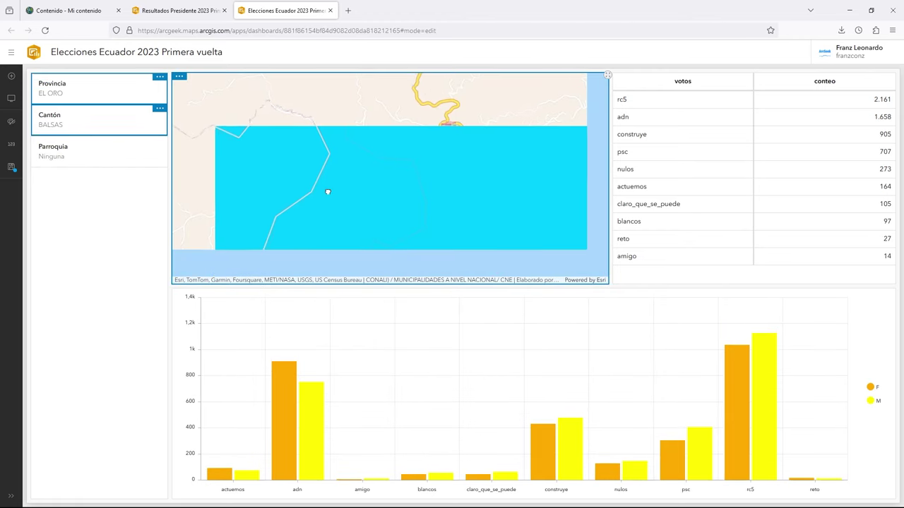
{"action": "left_click", "coordinate": [47, 149]}
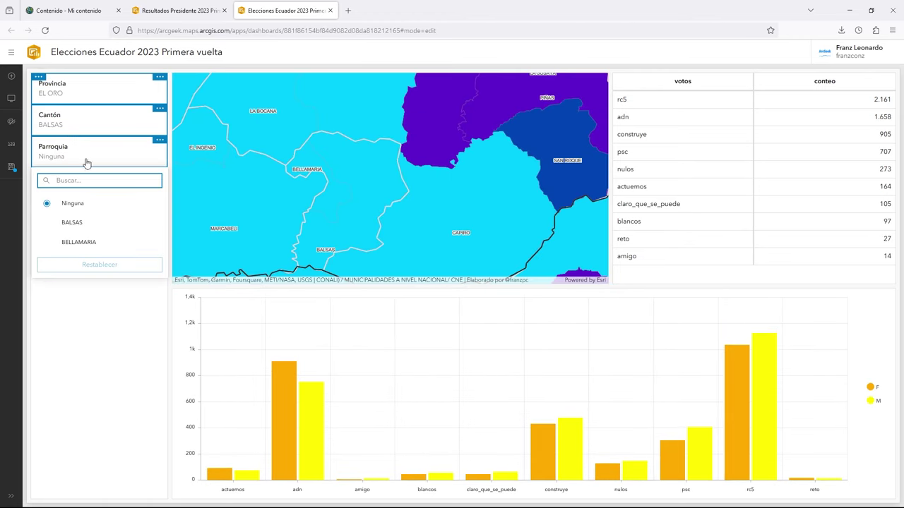
{"action": "left_click", "coordinate": [88, 244]}
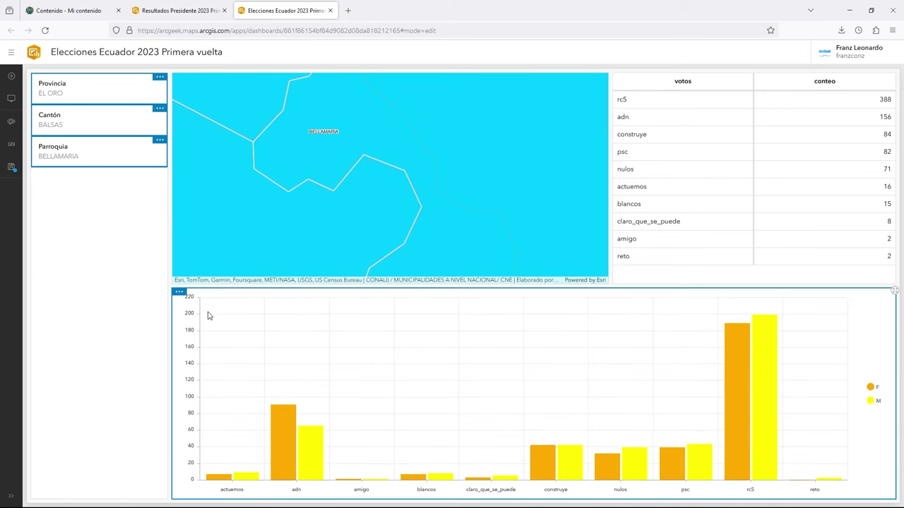
{"action": "mouse_move", "coordinate": [177, 296]}
{"action": "mouse_move", "coordinate": [324, 453]}
Step: In the Resultados Presidente 2023 Primera vuelta dashboard, filter the results by province PASTAZA, canton MERA and one of its parishes
{"action": "key", "text": "ctrl+shift+Tab"}
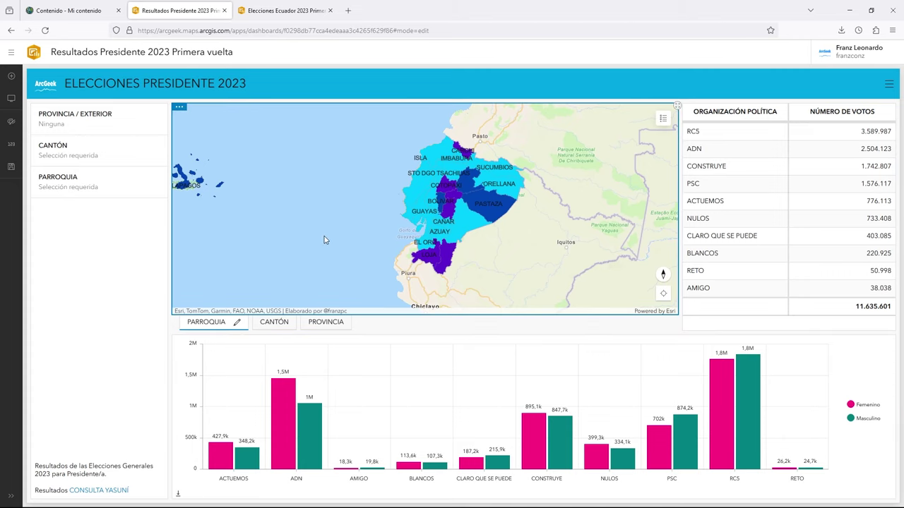
{"action": "left_click", "coordinate": [89, 130]}
{"action": "scroll", "coordinate": [113, 250], "scroll_direction": "down", "scroll_amount": 5}
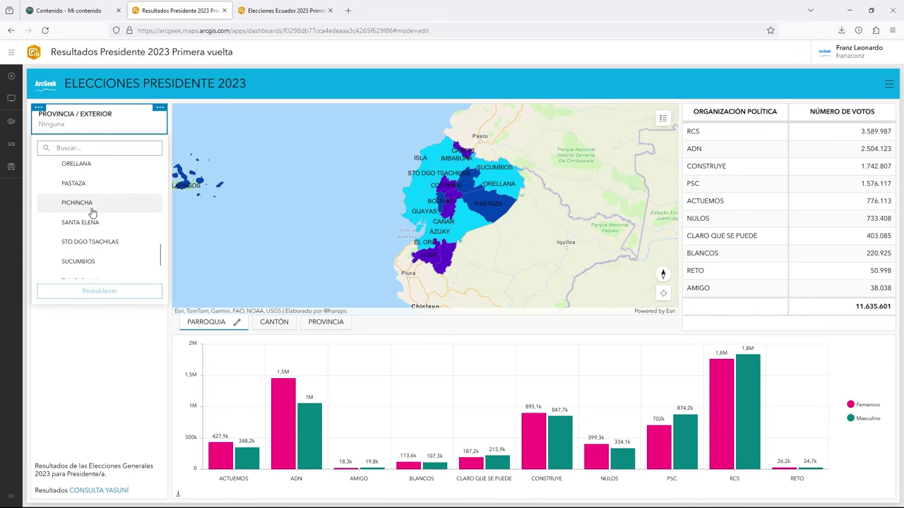
{"action": "left_click", "coordinate": [85, 187]}
{"action": "left_click", "coordinate": [81, 156]}
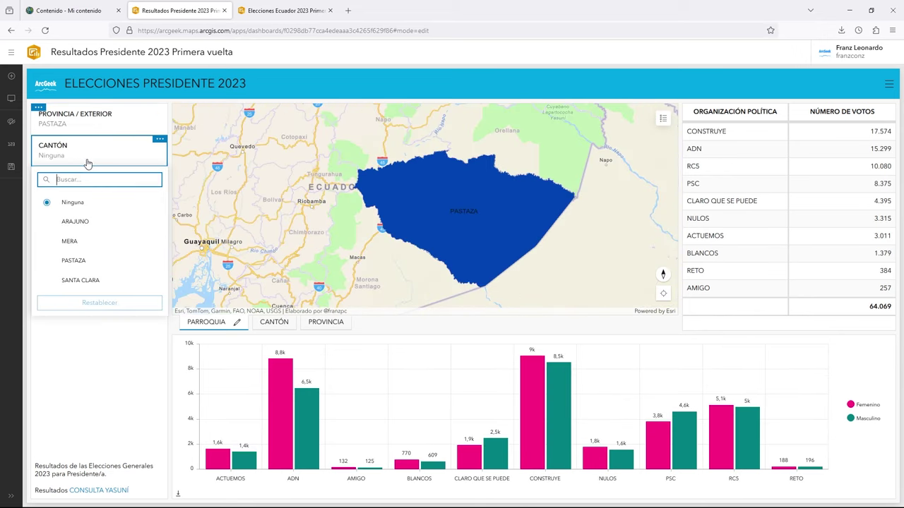
{"action": "left_click", "coordinate": [76, 242]}
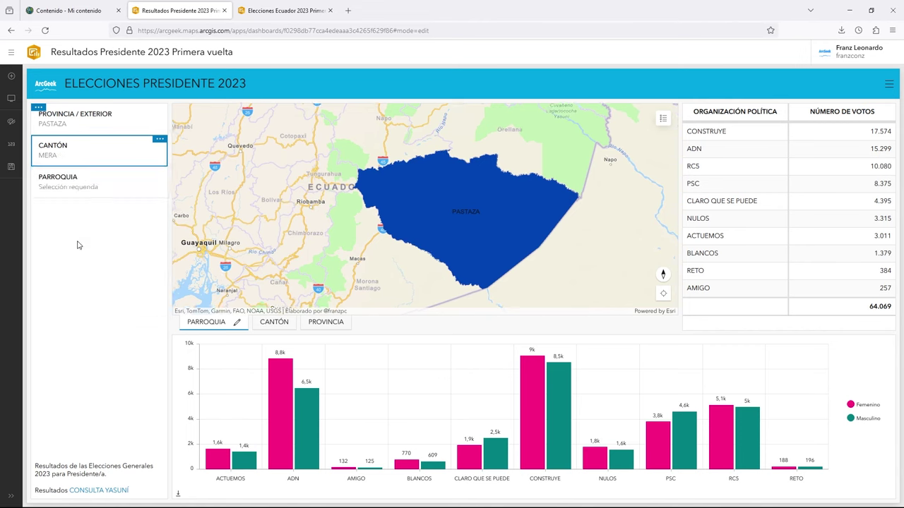
{"action": "left_click", "coordinate": [80, 187]}
{"action": "left_click", "coordinate": [79, 275]}
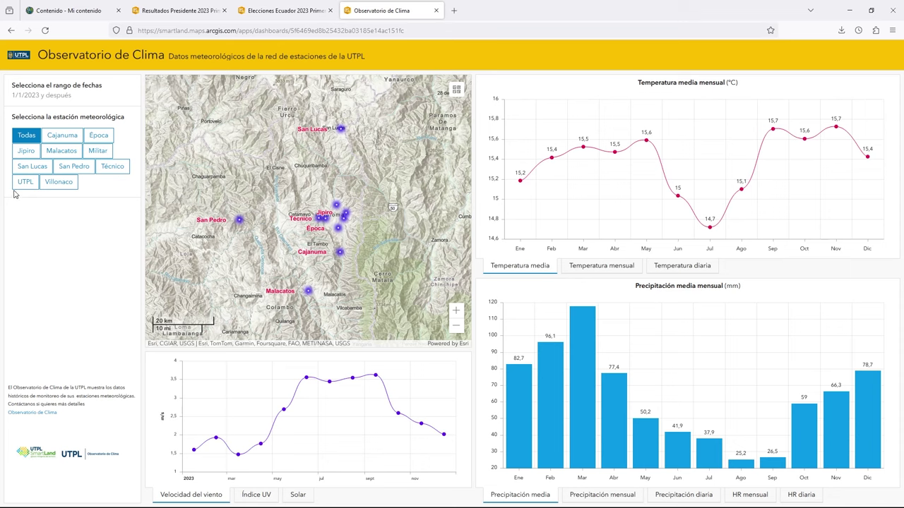
Step: In the Observatorio de Clima dashboard, filter the map and charts by the Jipiro weather station
{"action": "left_click", "coordinate": [26, 153]}
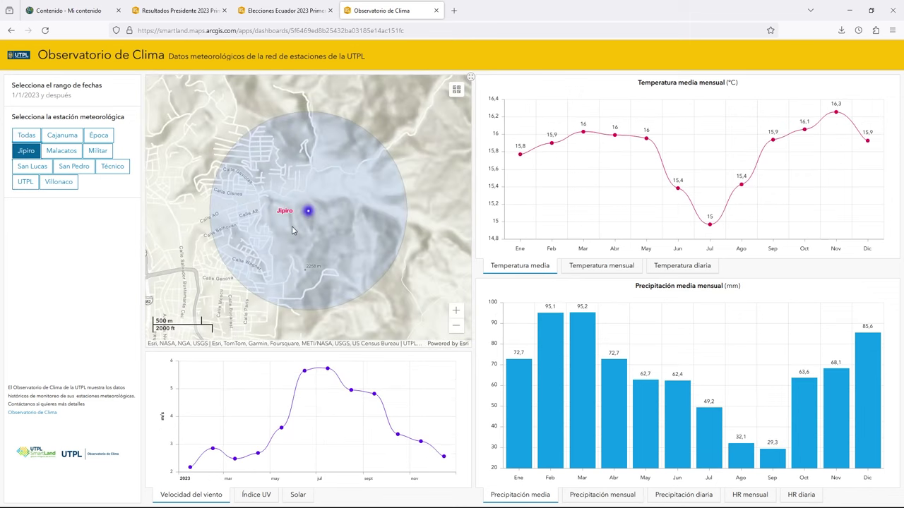